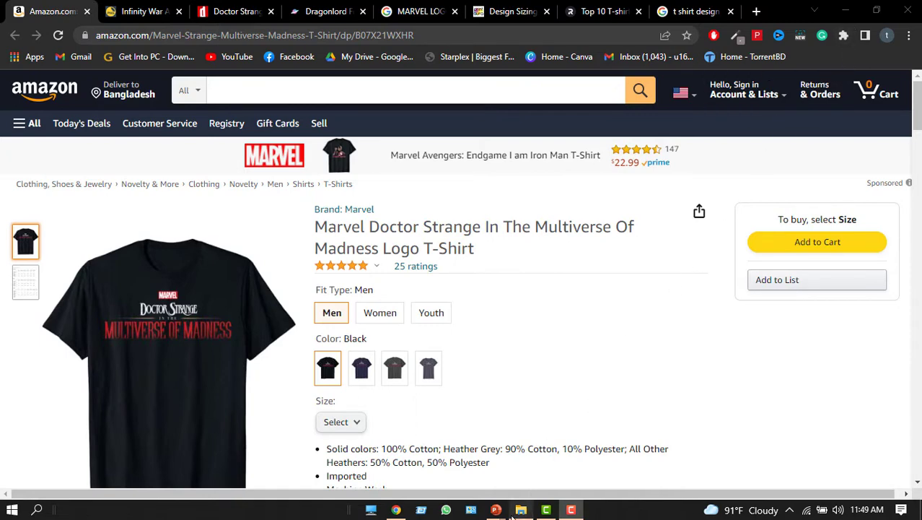
Show the Tshirt Principle deck's slide 1, '#1. Size & Scale', then go back to the Amazon Doctor Strange T-shirt page
{"action": "mouse_move", "coordinate": [499, 510]}
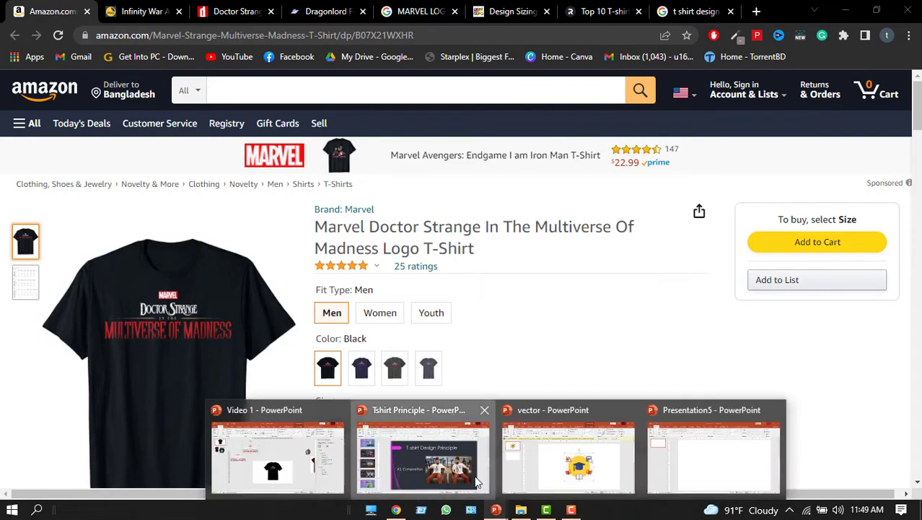
{"action": "left_click", "coordinate": [422, 451]}
{"action": "left_click", "coordinate": [72, 148]}
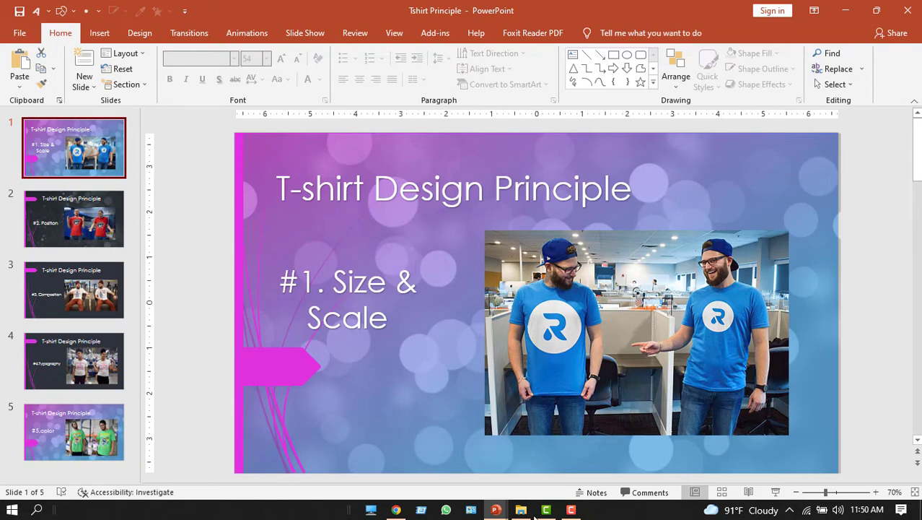
{"action": "left_click", "coordinate": [396, 509]}
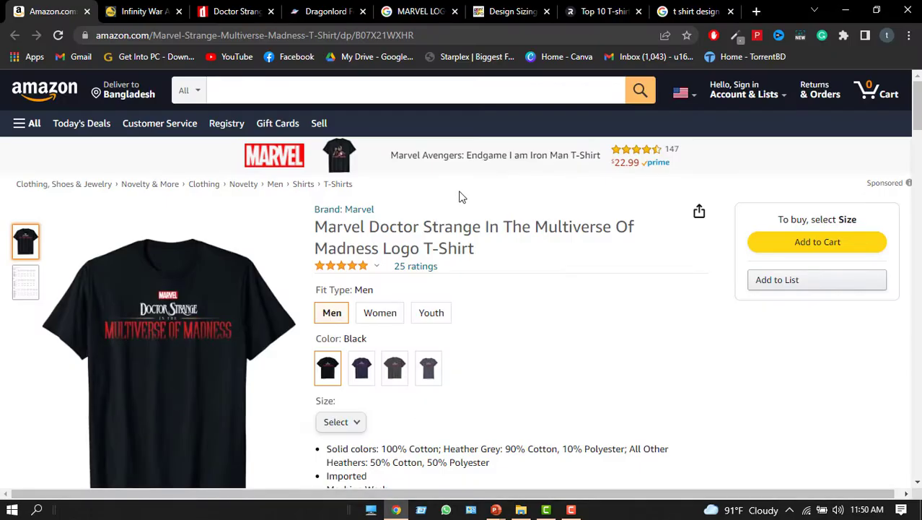
Scroll through Print Aura's design sizing guide to see the 8.5" x 11" and 5.5" x 8.5" shirt examples
{"action": "left_click", "coordinate": [497, 15]}
{"action": "scroll", "coordinate": [344, 174], "scroll_direction": "up", "scroll_amount": 20}
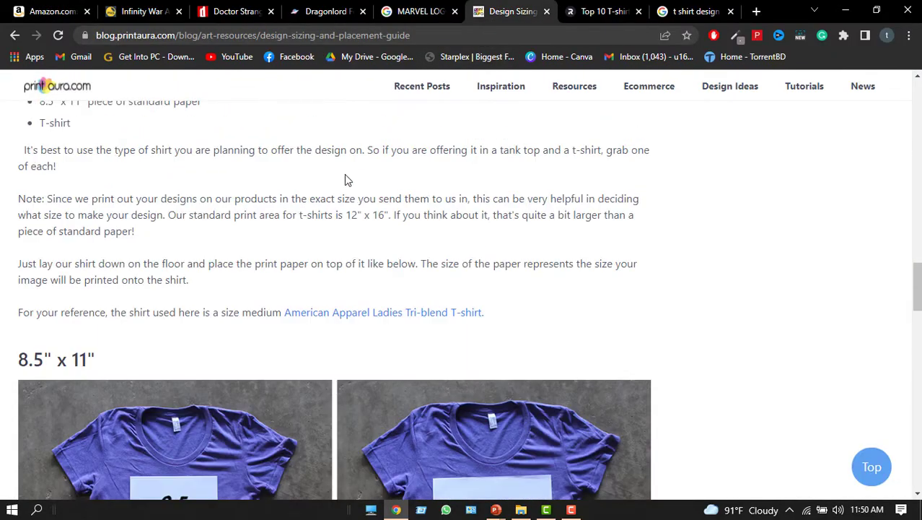
{"action": "scroll", "coordinate": [353, 199], "scroll_direction": "up", "scroll_amount": 4}
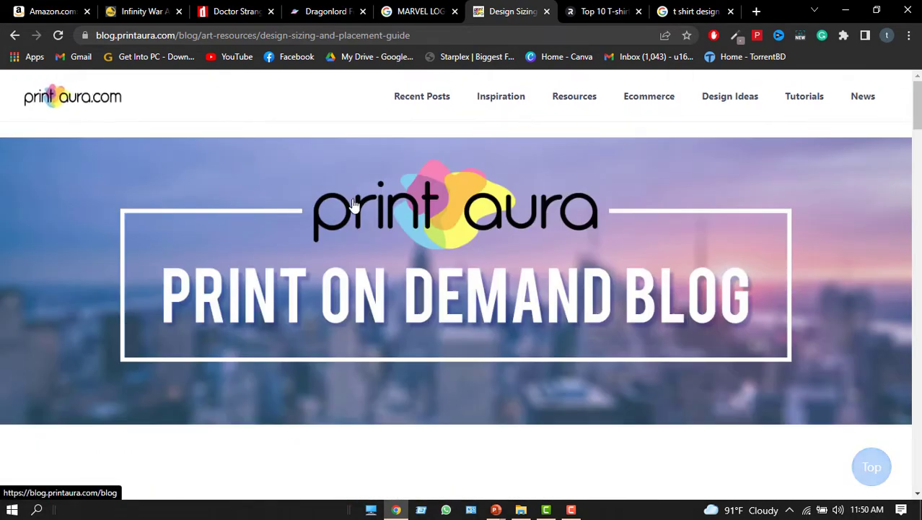
{"action": "scroll", "coordinate": [377, 243], "scroll_direction": "down", "scroll_amount": 8}
{"action": "scroll", "coordinate": [376, 248], "scroll_direction": "down", "scroll_amount": 12}
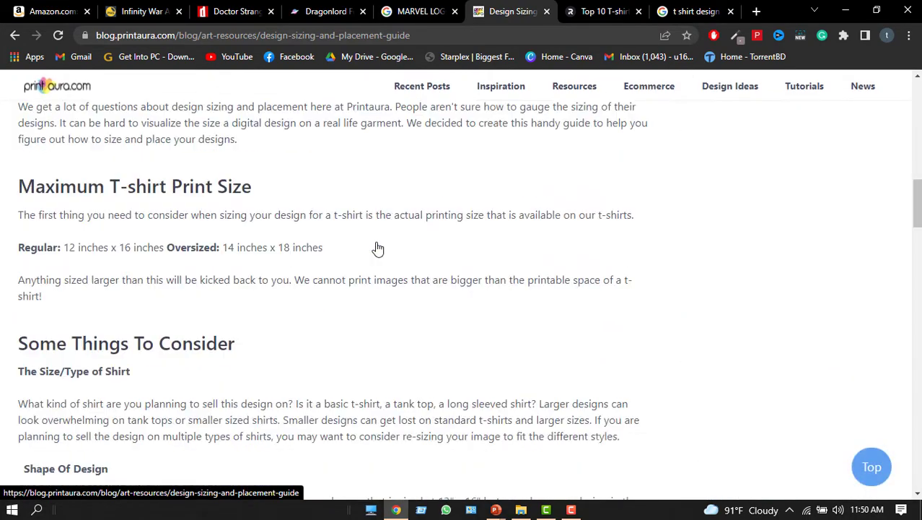
{"action": "scroll", "coordinate": [377, 248], "scroll_direction": "down", "scroll_amount": 3}
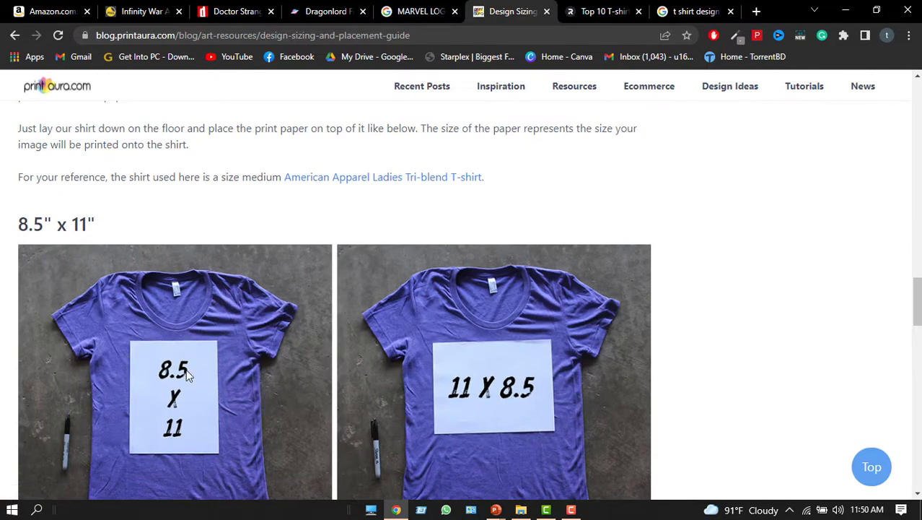
{"action": "scroll", "coordinate": [462, 370], "scroll_direction": "down", "scroll_amount": 4}
{"action": "scroll", "coordinate": [462, 371], "scroll_direction": "up", "scroll_amount": 2}
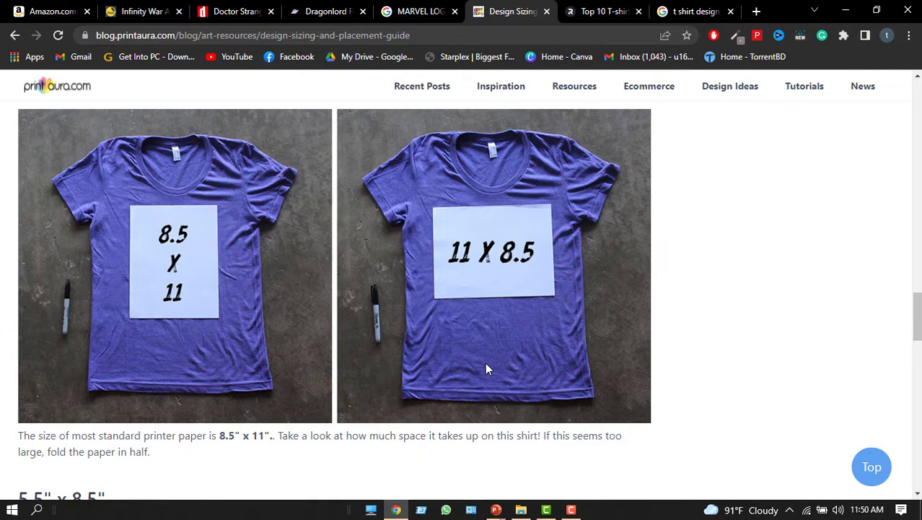
{"action": "scroll", "coordinate": [527, 363], "scroll_direction": "down", "scroll_amount": 5}
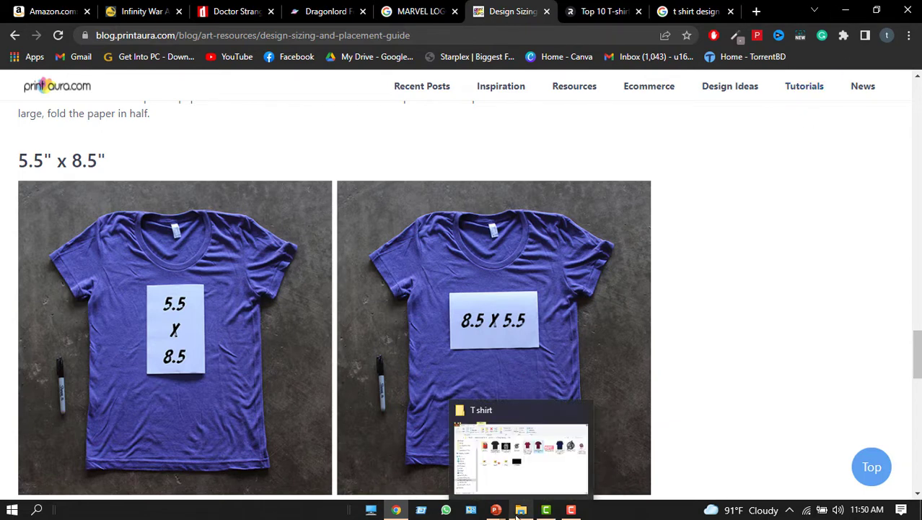
Present the Tshirt Principle deck from slide 2, '#2. Position', through to slide 5, '#5.color'
{"action": "mouse_move", "coordinate": [498, 514]}
{"action": "left_click", "coordinate": [459, 480]}
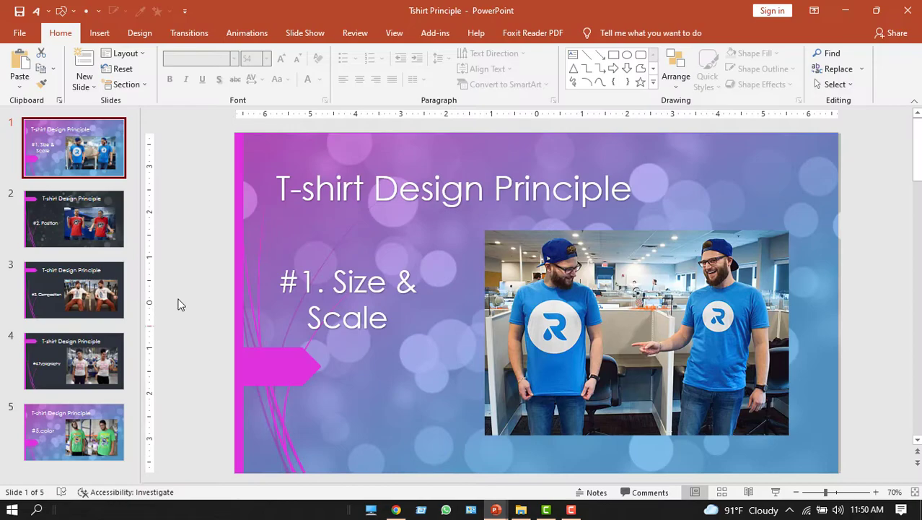
{"action": "left_click", "coordinate": [68, 209]}
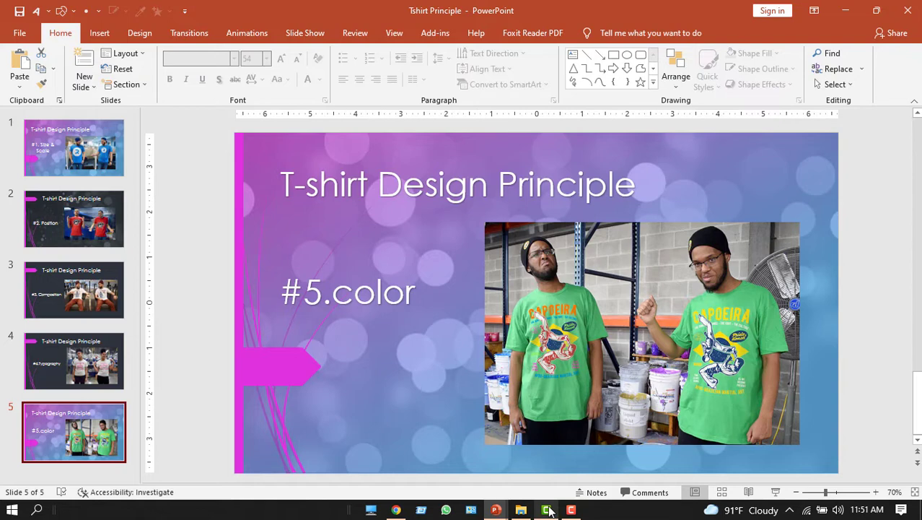
Drag a black T-shirt picture from the Google Images results onto Presentation5, then enlarge and center it
{"action": "mouse_move", "coordinate": [503, 511]}
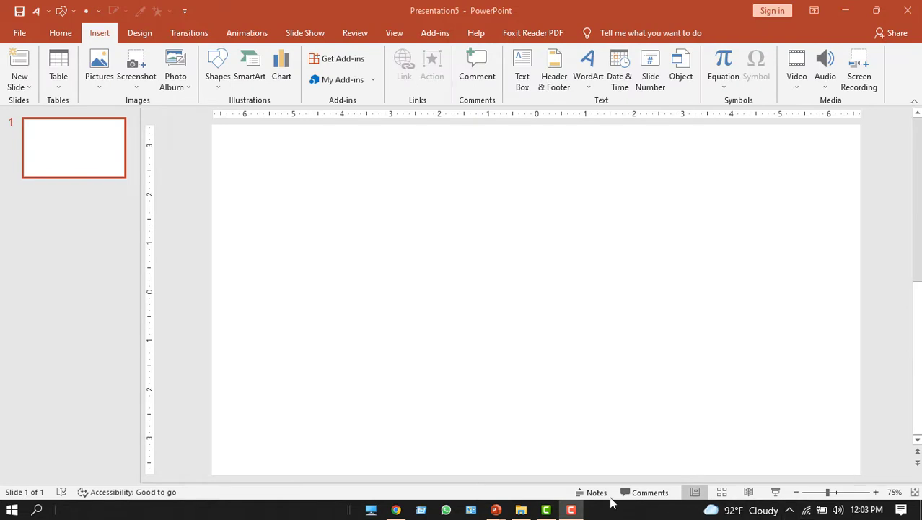
{"action": "left_click", "coordinate": [397, 509]}
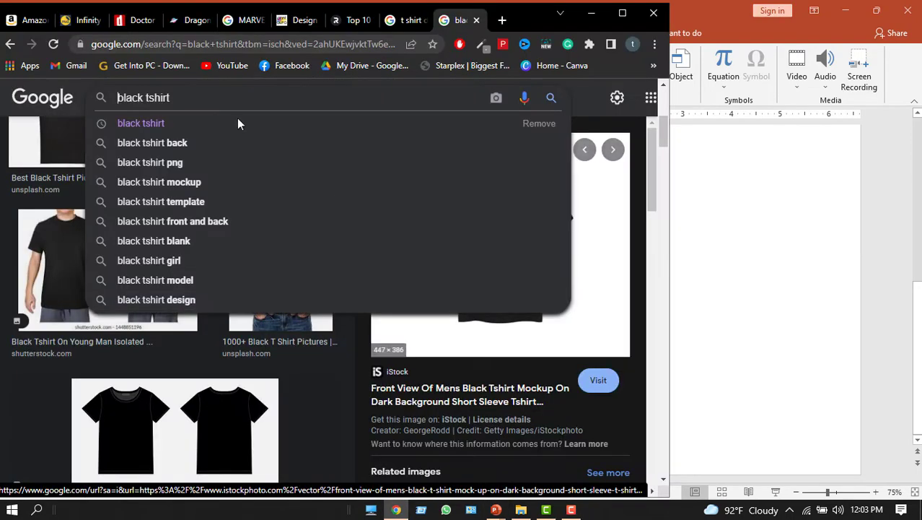
{"action": "left_click", "coordinate": [10, 21]}
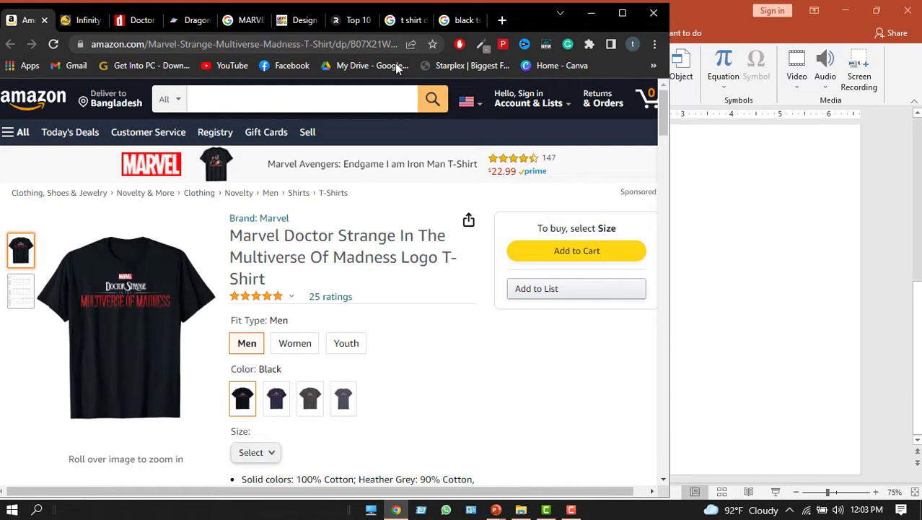
{"action": "left_click", "coordinate": [456, 20]}
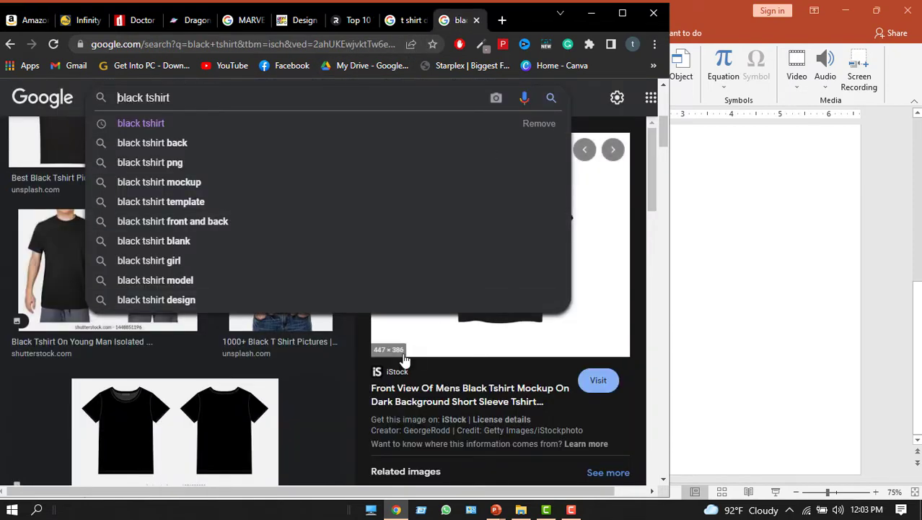
{"action": "left_click", "coordinate": [350, 361]}
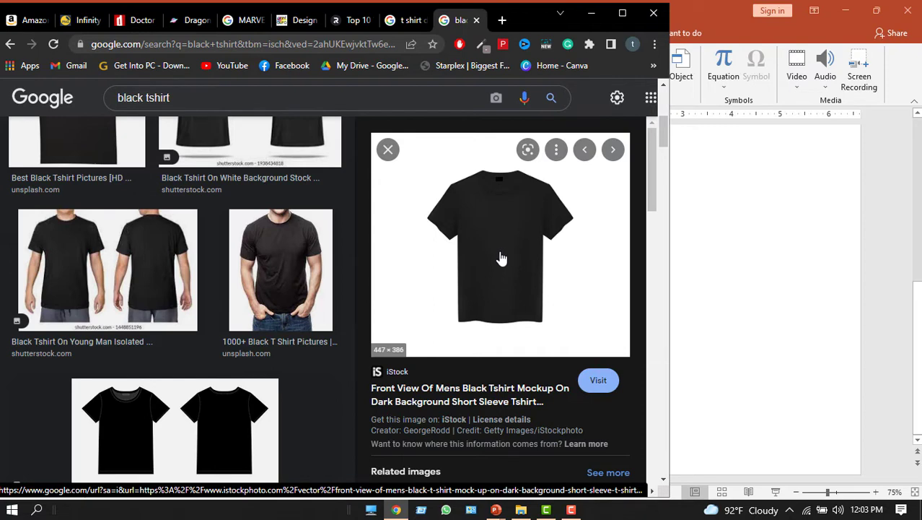
{"action": "left_click_drag", "start_coordinate": [501, 259], "coordinate": [731, 286]}
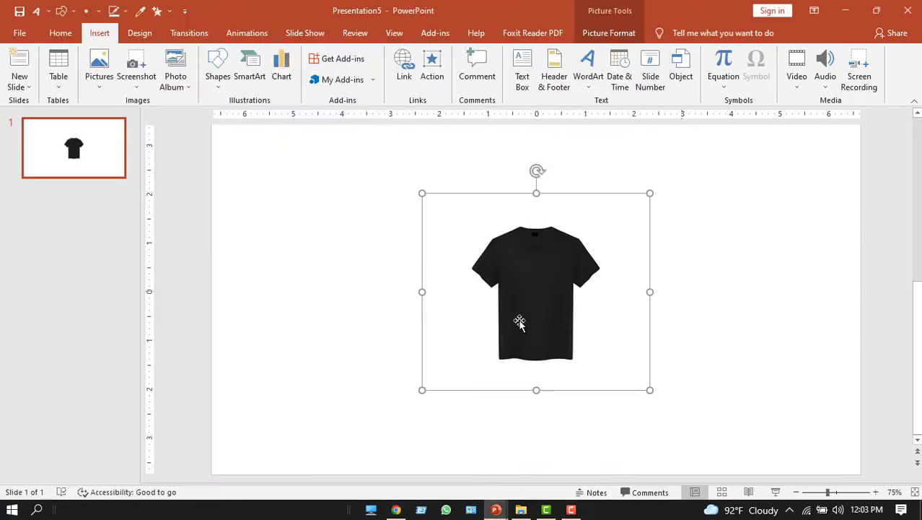
{"action": "left_click_drag", "start_coordinate": [422, 390], "coordinate": [323, 450]}
{"action": "left_click_drag", "start_coordinate": [451, 397], "coordinate": [516, 336]}
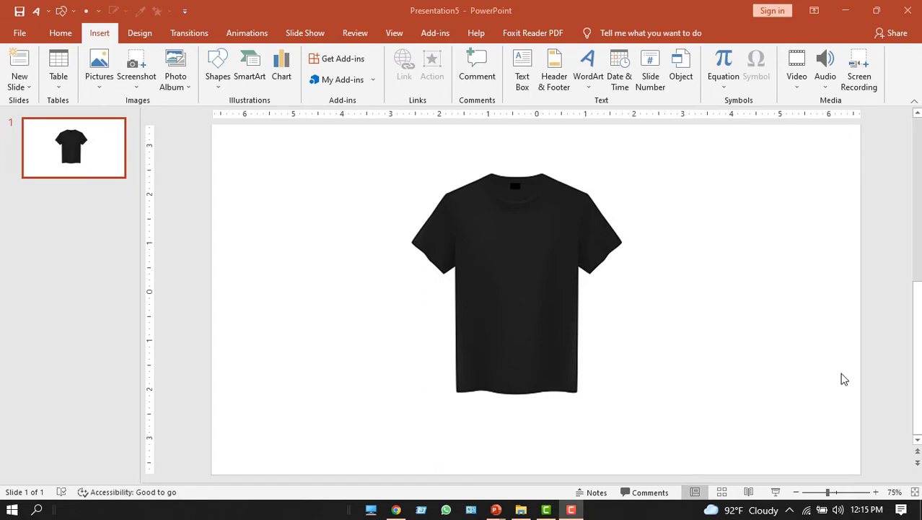
Drag the red MARVEL logo from the Google Images results onto the slide
{"action": "left_click", "coordinate": [396, 509]}
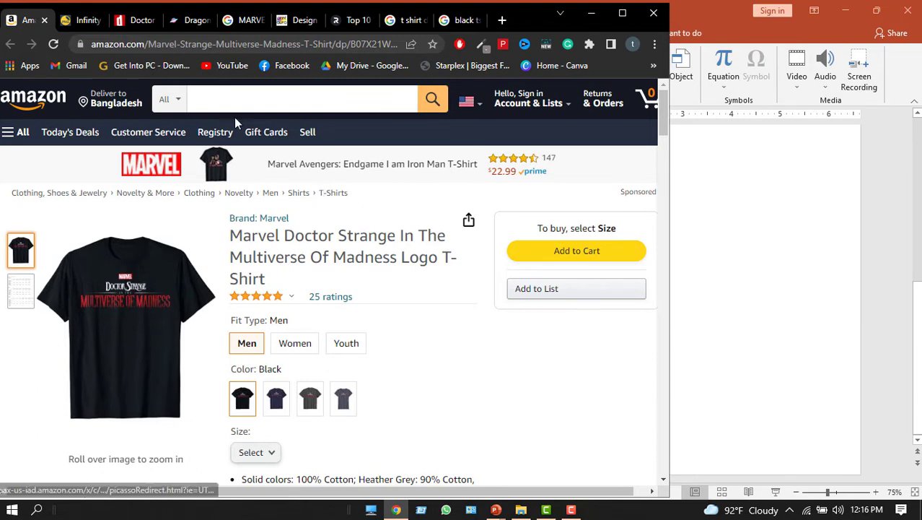
{"action": "left_click", "coordinate": [247, 22]}
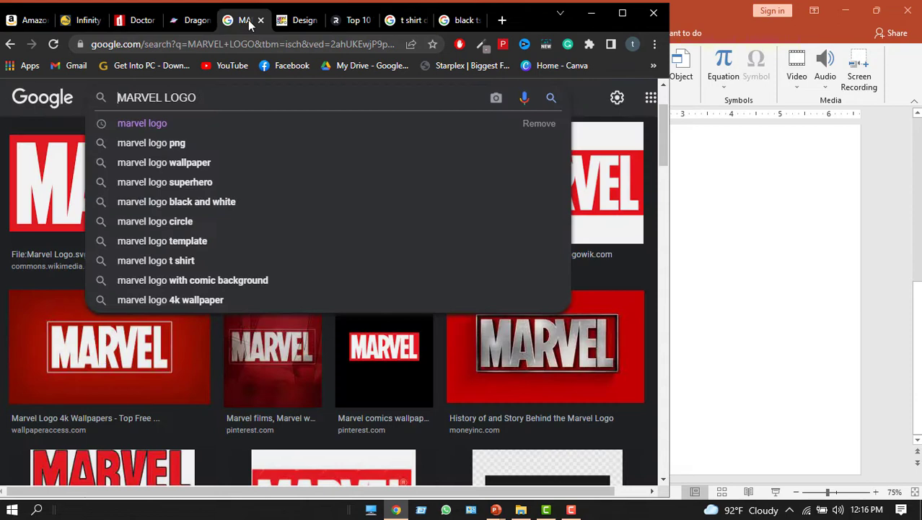
{"action": "left_click", "coordinate": [588, 103]}
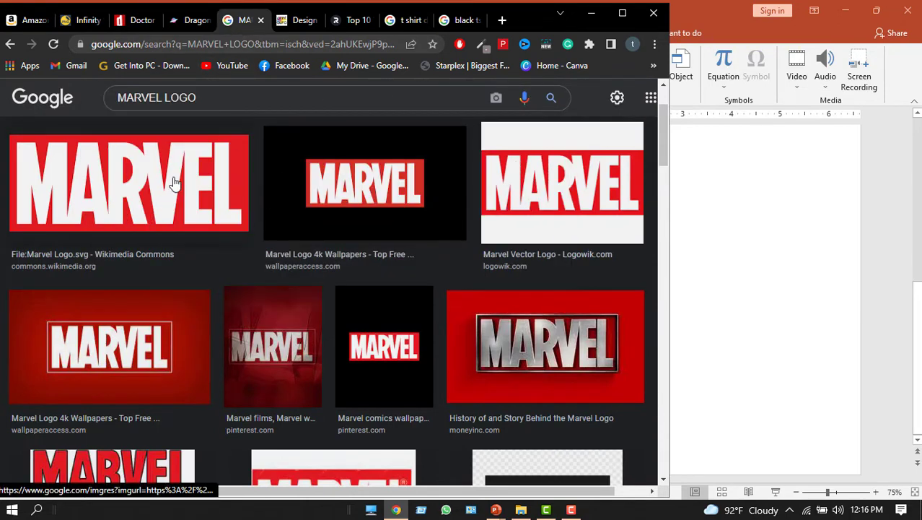
{"action": "left_click_drag", "start_coordinate": [173, 182], "coordinate": [831, 218]}
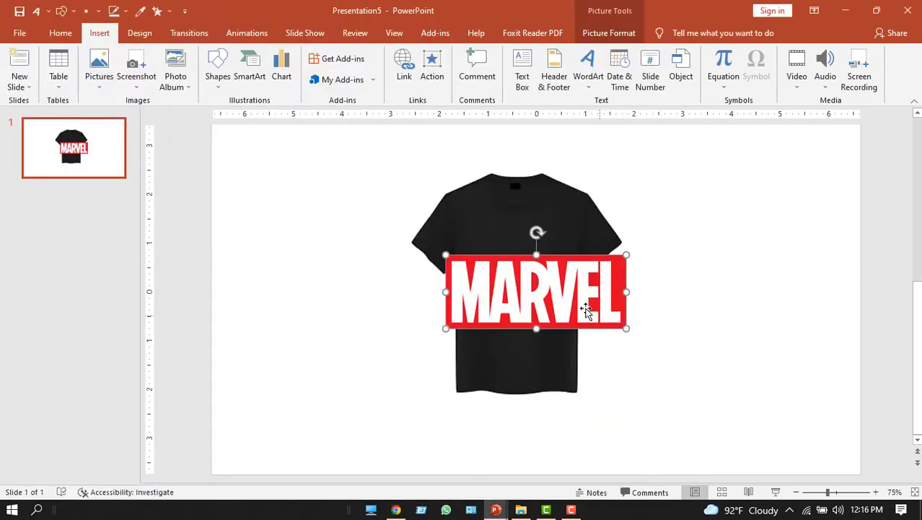
Move the MARVEL logo to the upper right and shrink it, and shift the T-shirt left
{"action": "left_click_drag", "start_coordinate": [586, 310], "coordinate": [793, 263]}
{"action": "left_click_drag", "start_coordinate": [538, 284], "coordinate": [435, 273]}
{"action": "left_click", "coordinate": [816, 270]}
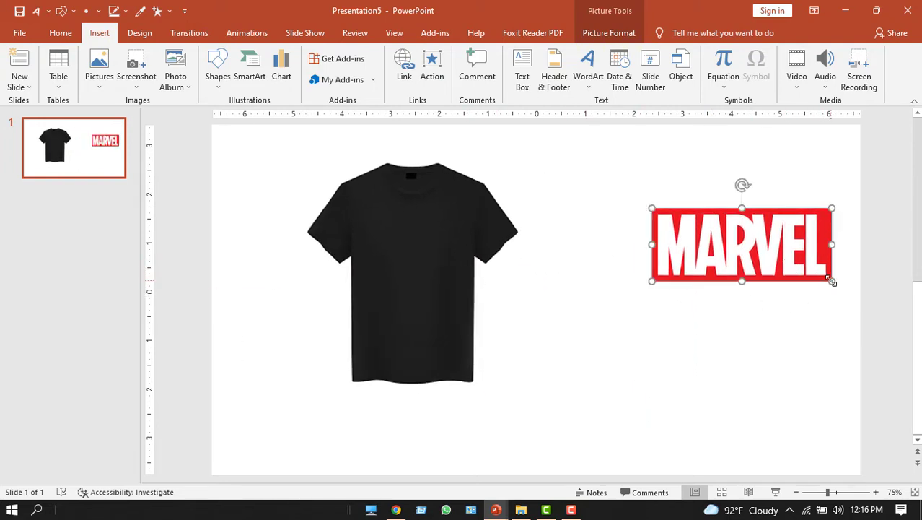
{"action": "left_click_drag", "start_coordinate": [831, 280], "coordinate": [681, 222]}
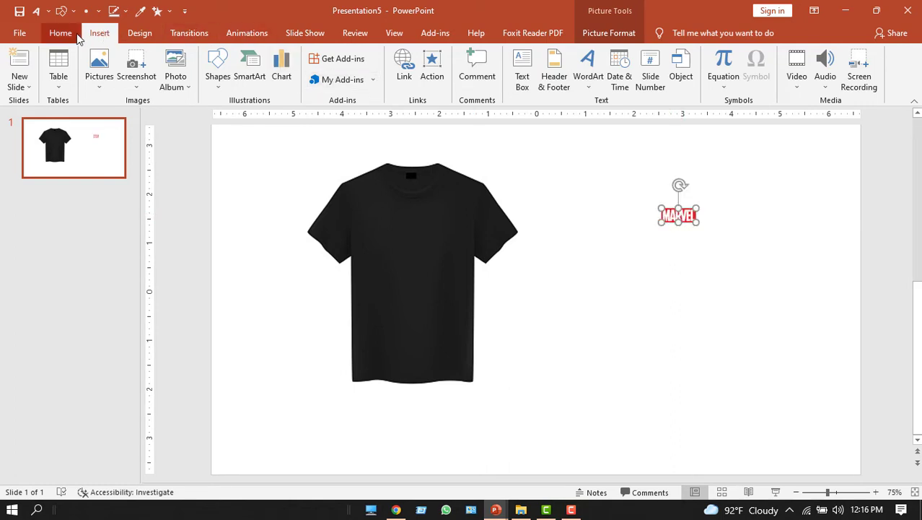
{"action": "left_click", "coordinate": [587, 71]}
Insert first-style WordArt under the MARVEL logo reading 'Doctor Strange'
{"action": "left_click", "coordinate": [590, 113]}
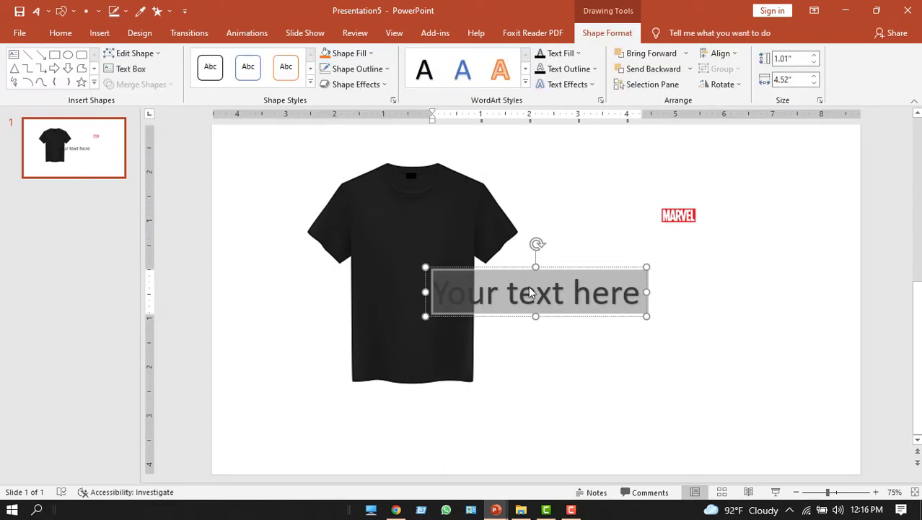
{"action": "left_click_drag", "start_coordinate": [605, 263], "coordinate": [695, 258]}
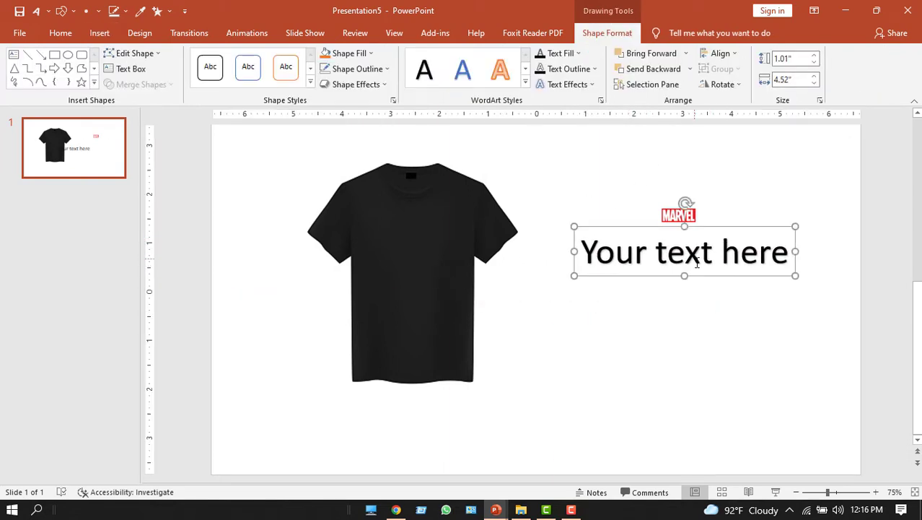
{"action": "left_click", "coordinate": [697, 262]}
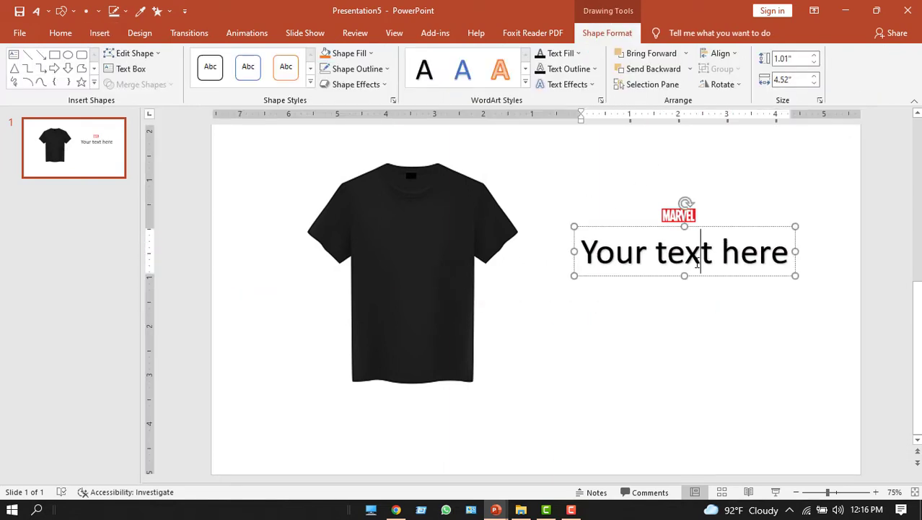
{"action": "key", "text": "ctrl+a"}
{"action": "type", "text": "DCc"}
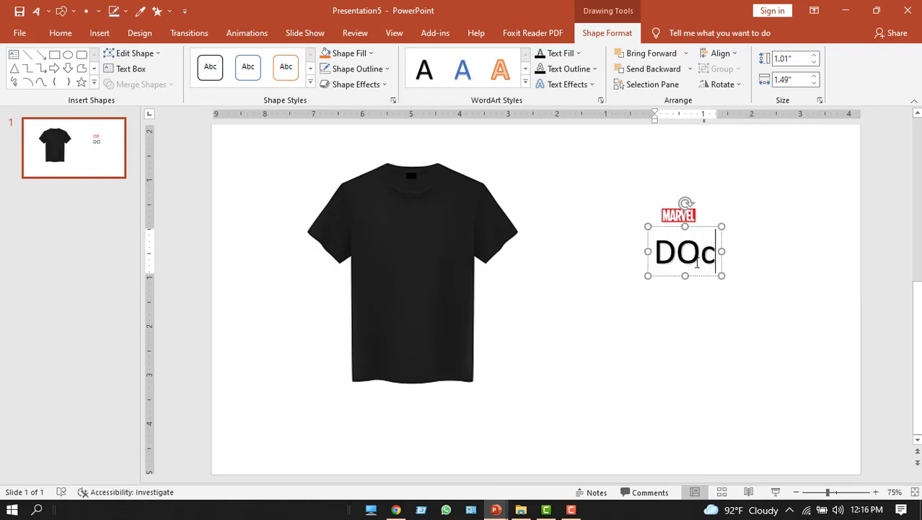
{"action": "key", "text": "BackSpace"}
{"action": "key", "text": "BackSpace"}
{"action": "type", "text": "c"}
{"action": "key", "text": "BackSpace"}
{"action": "type", "text": "o"}
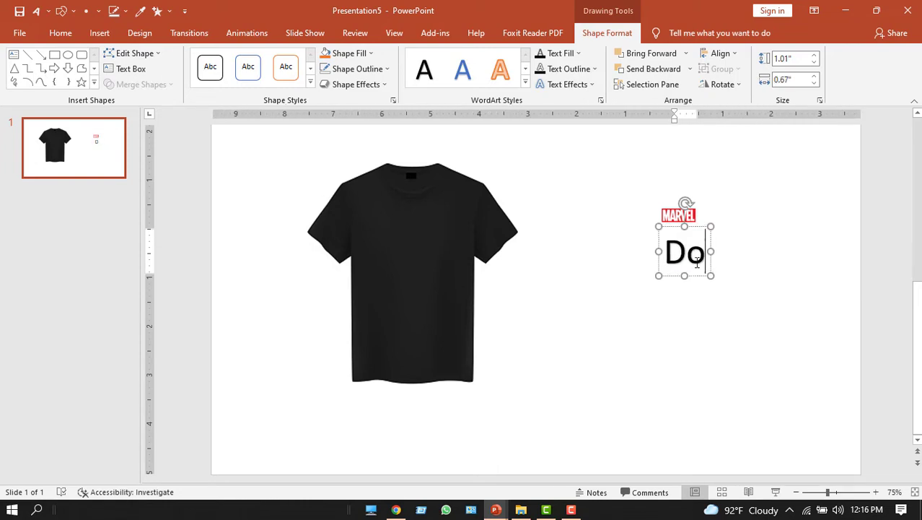
{"action": "type", "text": "ctor Strange"}
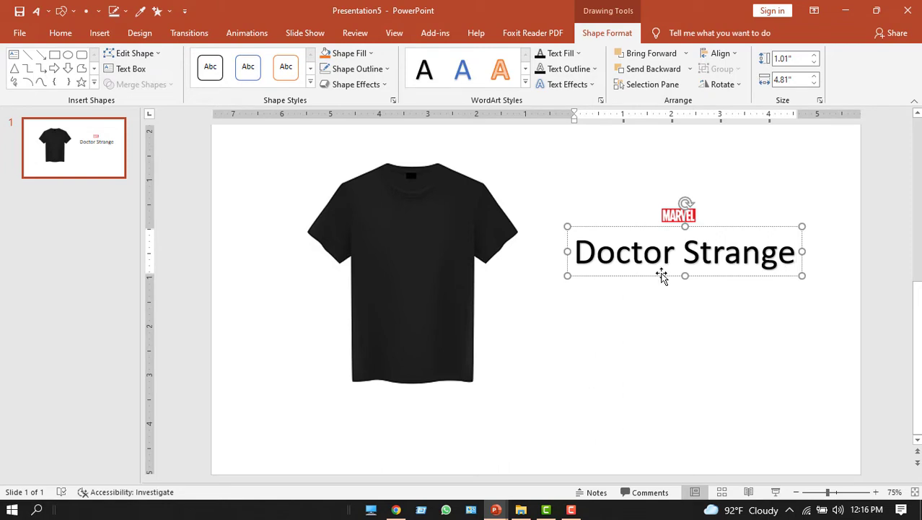
Duplicate the title line twice below it, retyped as 'IN THE' and 'MULTIVERSE OF MADNESS'
{"action": "left_click_drag", "start_coordinate": [652, 283], "coordinate": [654, 319], "text": "ctrl"}
{"action": "left_click", "coordinate": [662, 296]}
{"action": "key", "text": "ctrl+a"}
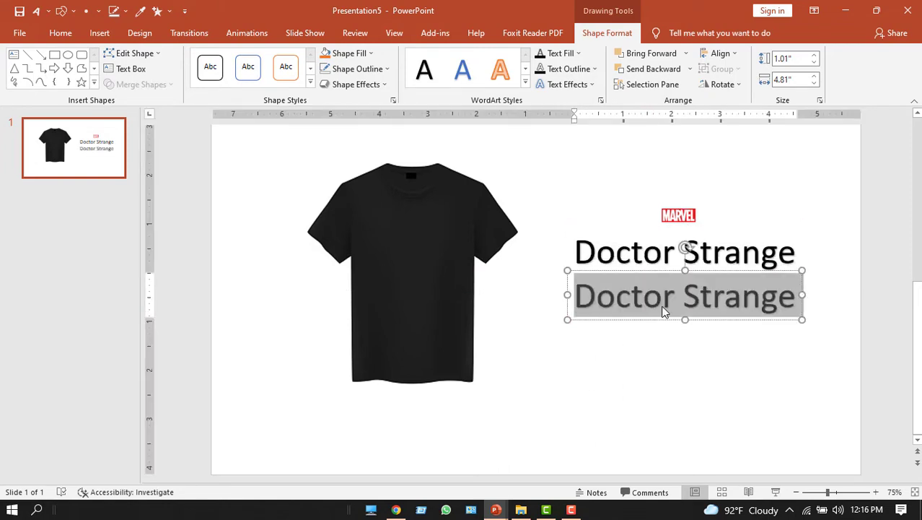
{"action": "type", "text": "IN "}
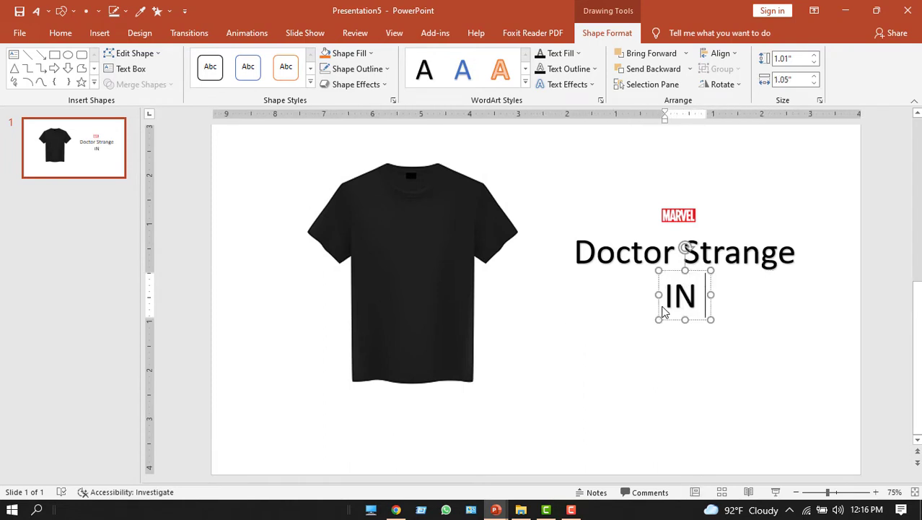
{"action": "type", "text": "THE"}
{"action": "left_click_drag", "start_coordinate": [673, 324], "coordinate": [674, 373], "text": "ctrl"}
{"action": "type", "text": "M"}
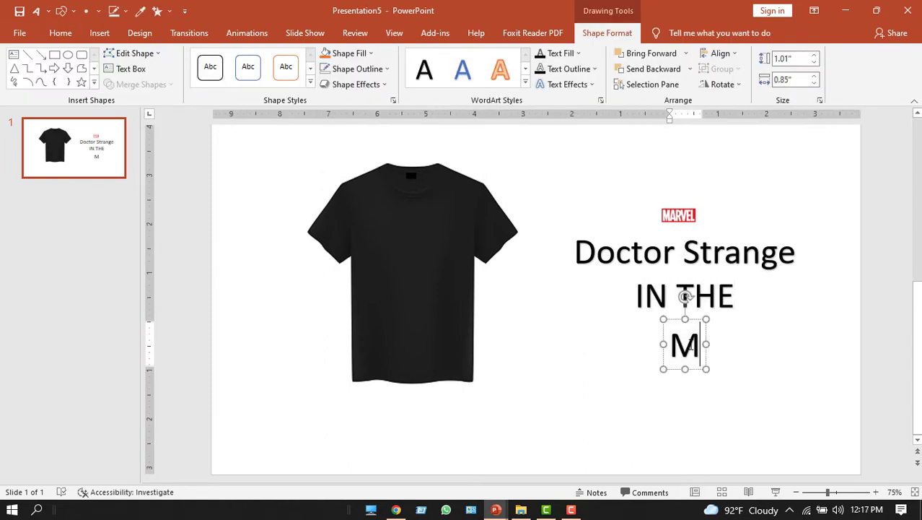
{"action": "type", "text": "ULTIVERSE OF MADNESS"}
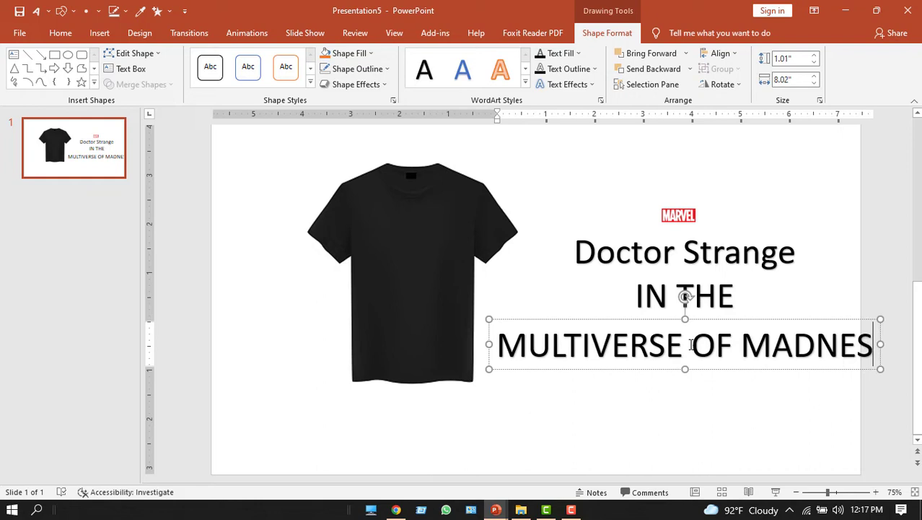
{"action": "key", "text": "Escape"}
{"action": "key", "text": "Escape"}
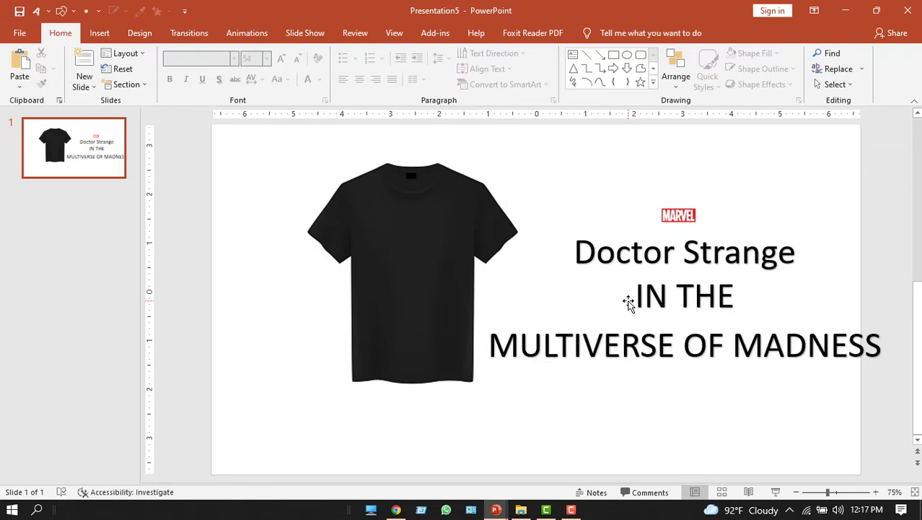
Scroll the DaFont thread to the identified Young Heart Second and suggested Dragon Lord, Verve, Benguiat fonts
{"action": "mouse_move", "coordinate": [405, 511]}
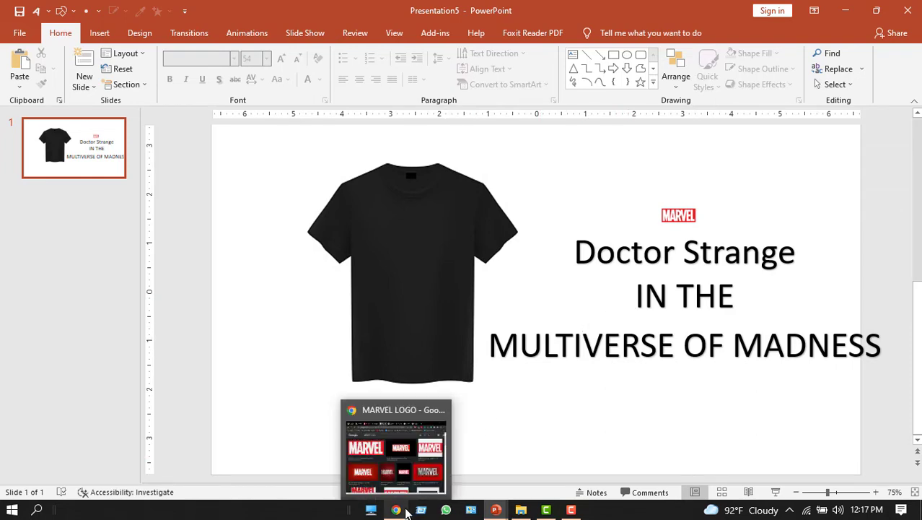
{"action": "left_click", "coordinate": [407, 485]}
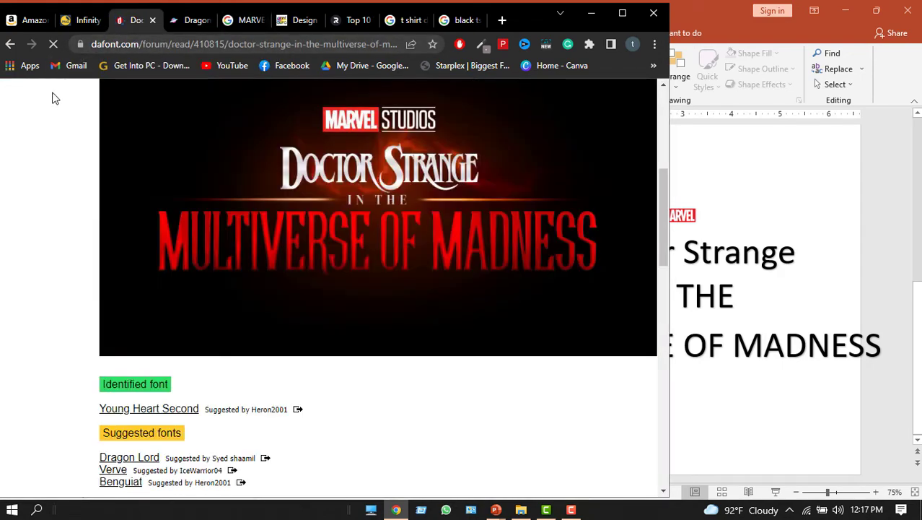
{"action": "scroll", "coordinate": [184, 270], "scroll_direction": "up", "scroll_amount": 5}
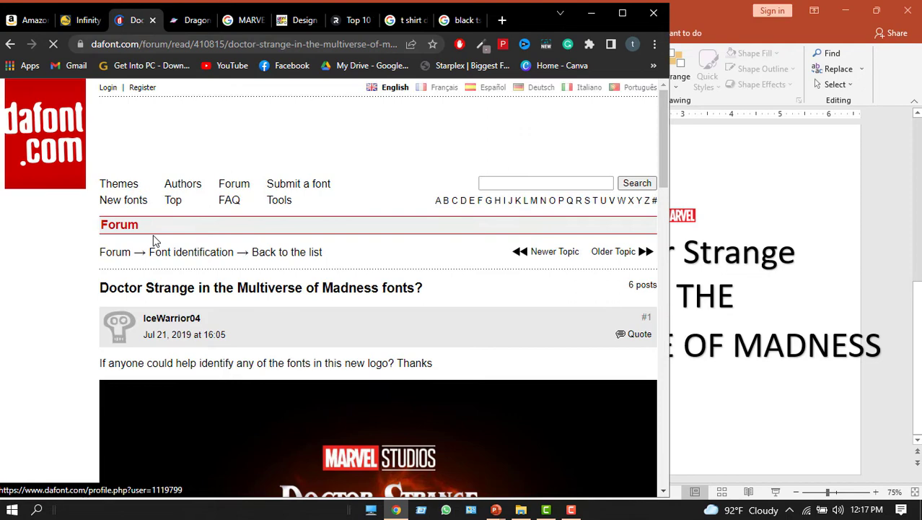
{"action": "scroll", "coordinate": [235, 280], "scroll_direction": "down", "scroll_amount": 1}
{"action": "scroll", "coordinate": [235, 281], "scroll_direction": "down", "scroll_amount": 4}
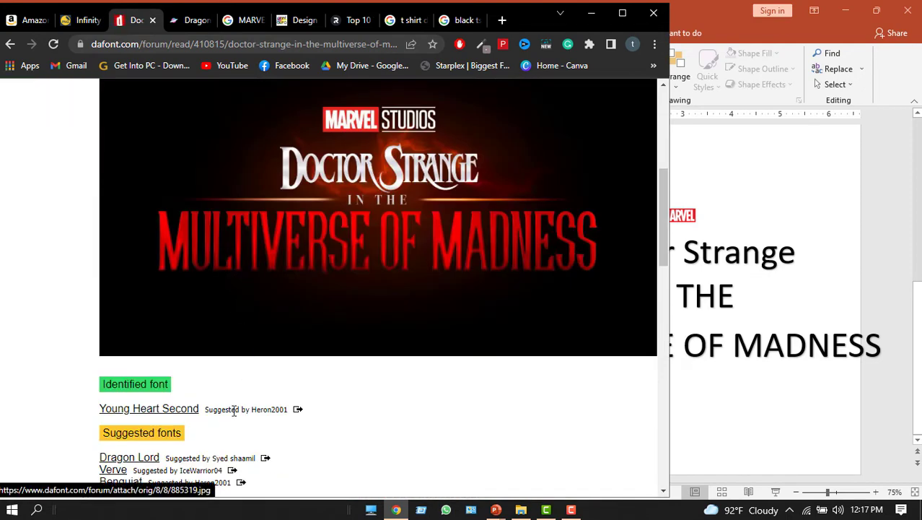
{"action": "scroll", "coordinate": [232, 411], "scroll_direction": "down", "scroll_amount": 1}
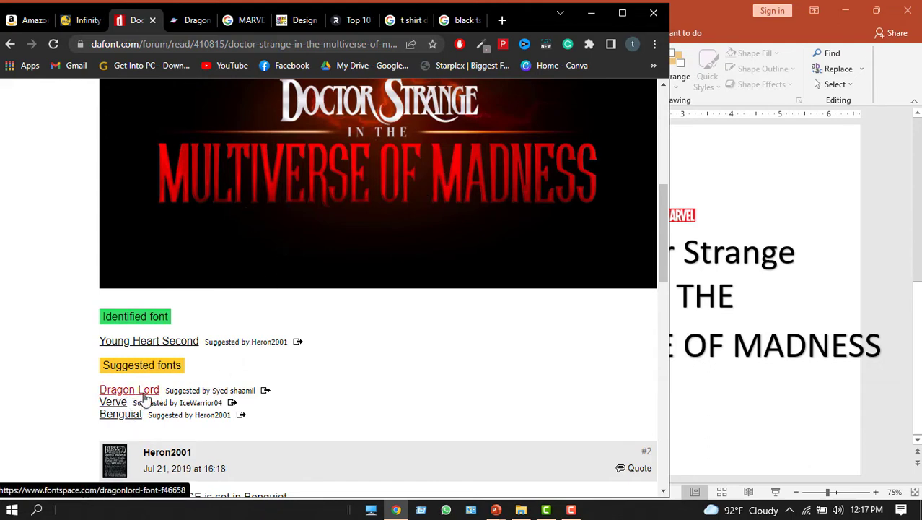
Back on the slide, apply the DRagonlord font to the 'Doctor Strange' text
{"action": "left_click", "coordinate": [592, 13]}
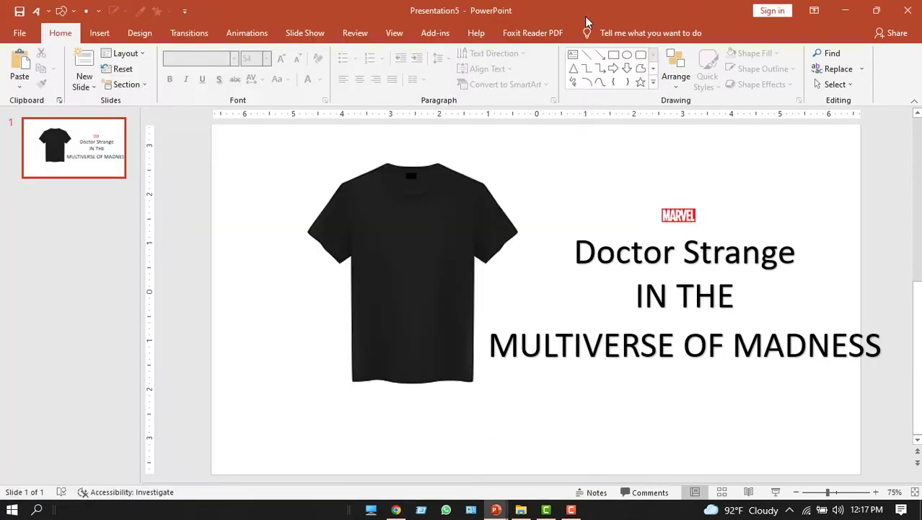
{"action": "left_click_drag", "start_coordinate": [583, 245], "coordinate": [775, 239]}
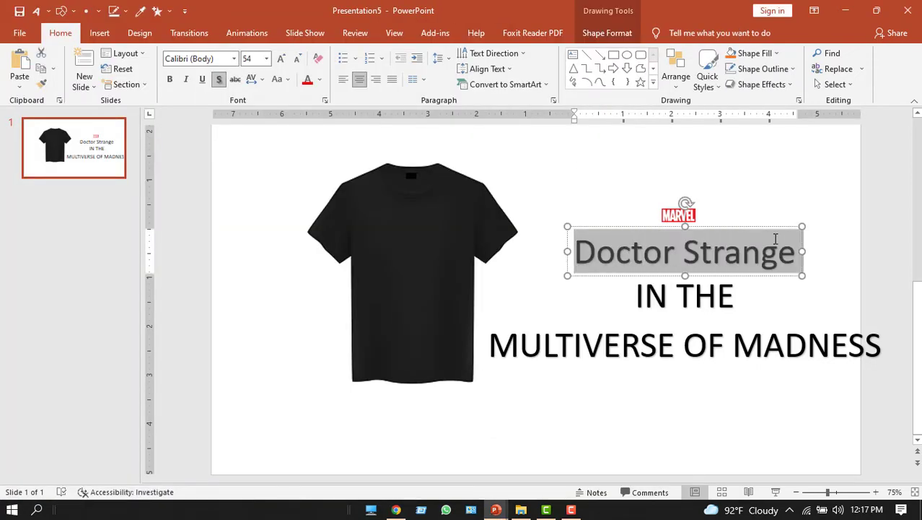
{"action": "left_click", "coordinate": [234, 59]}
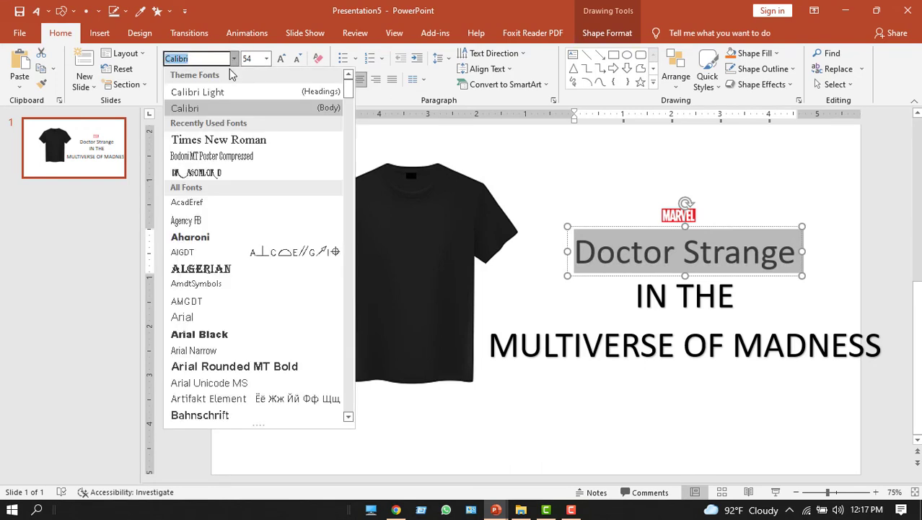
{"action": "type", "text": "DRagonlord"}
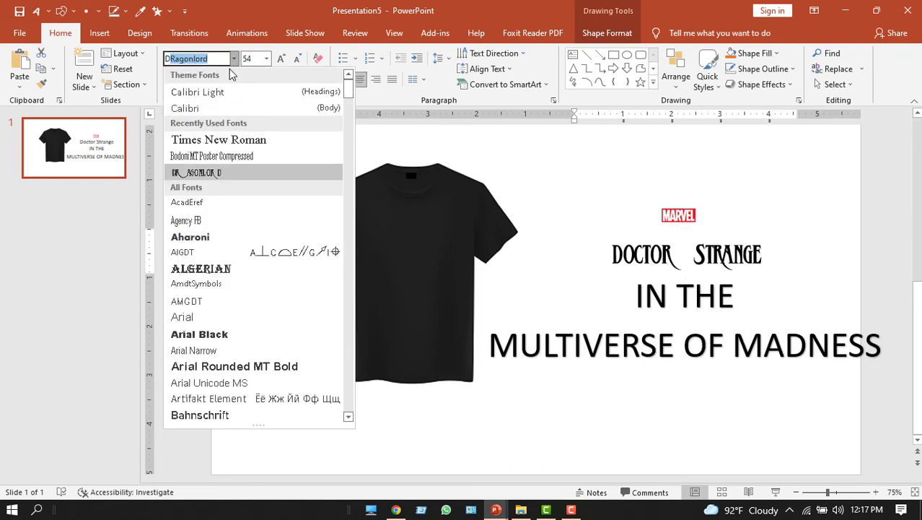
{"action": "key", "text": "Return"}
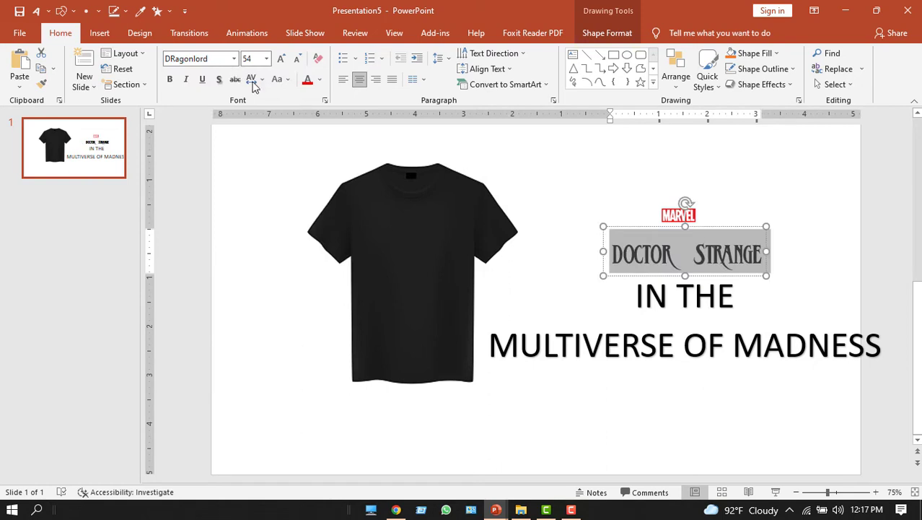
Enlarge the initial D of Doctor to 80 pt and the S of Strange to 72 pt
{"action": "left_click", "coordinate": [622, 253]}
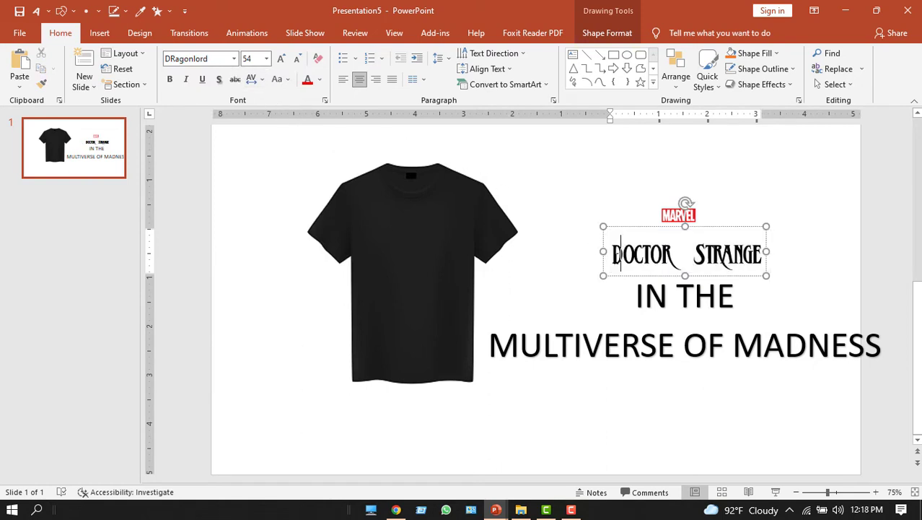
{"action": "left_click_drag", "start_coordinate": [622, 252], "coordinate": [610, 254]}
{"action": "left_click", "coordinate": [280, 58]}
{"action": "left_click", "coordinate": [281, 58]}
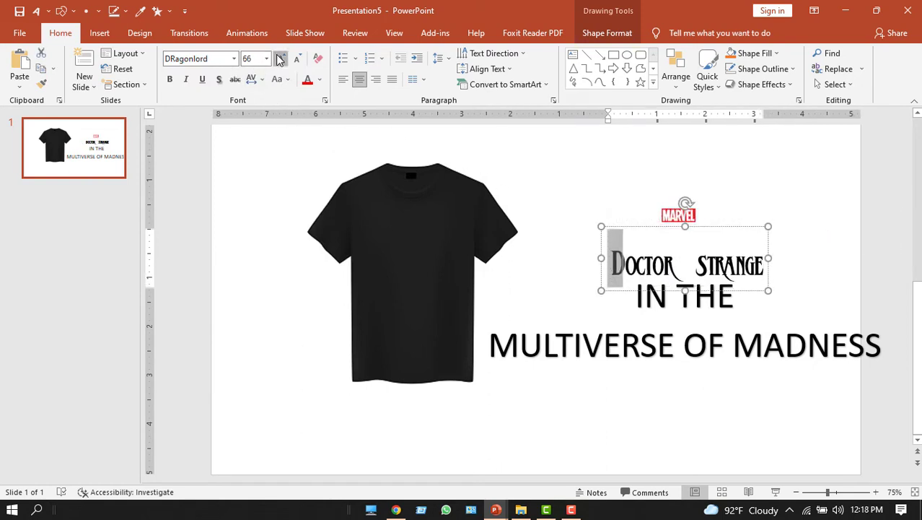
{"action": "left_click", "coordinate": [280, 58]}
{"action": "left_click", "coordinate": [281, 58]}
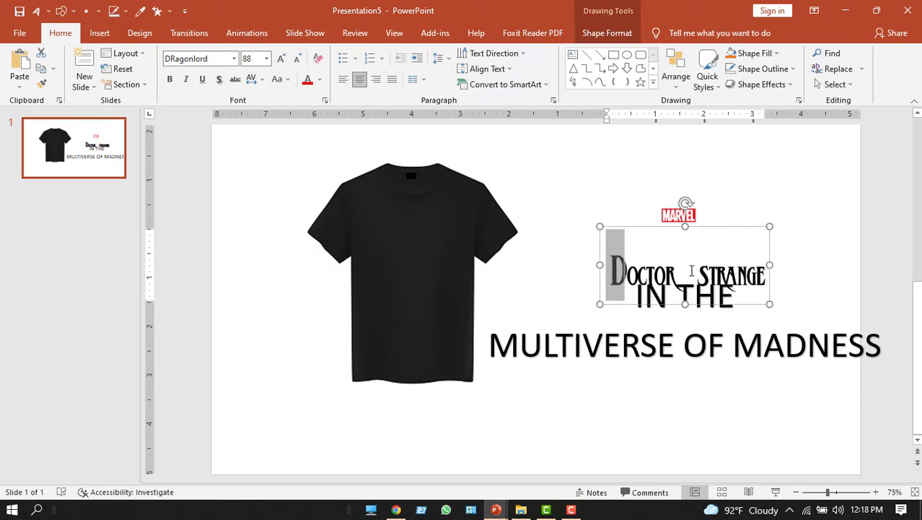
{"action": "left_click", "coordinate": [297, 59]}
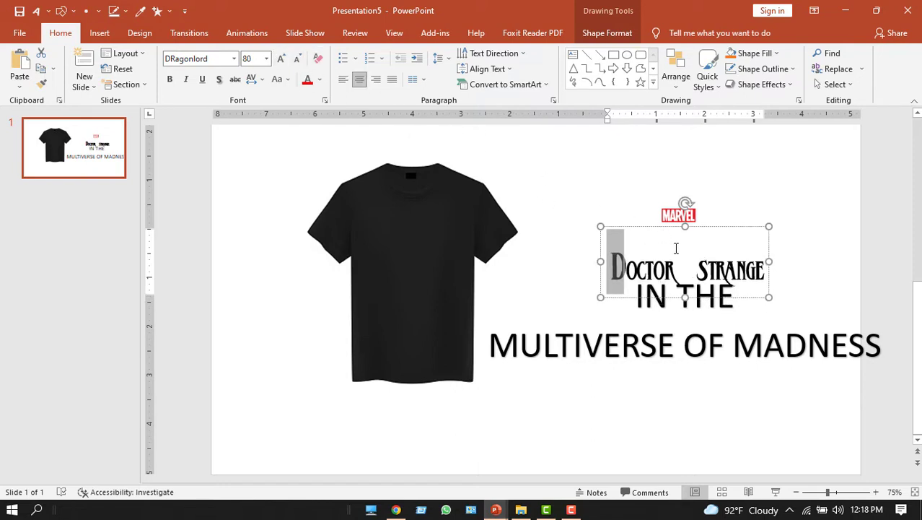
{"action": "left_click_drag", "start_coordinate": [709, 261], "coordinate": [695, 263]}
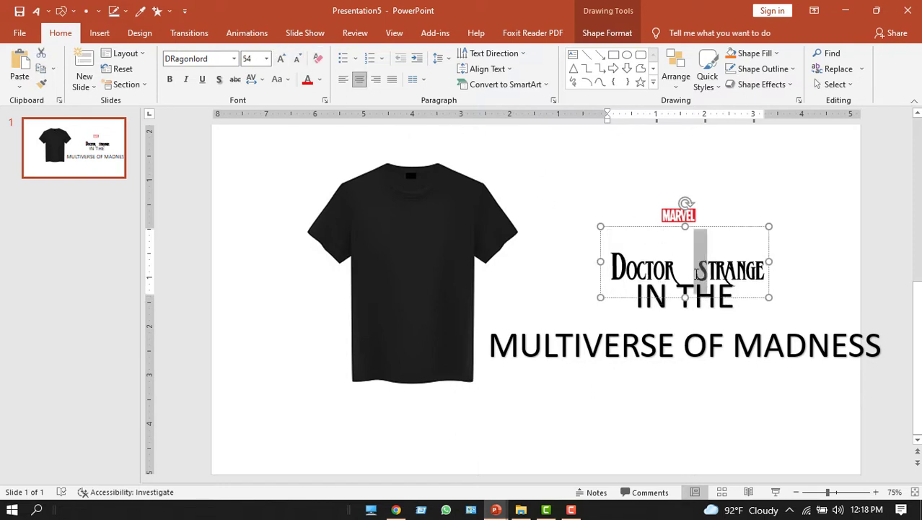
{"action": "left_click", "coordinate": [281, 59]}
{"action": "left_click", "coordinate": [283, 59]}
{"action": "left_click", "coordinate": [283, 59]}
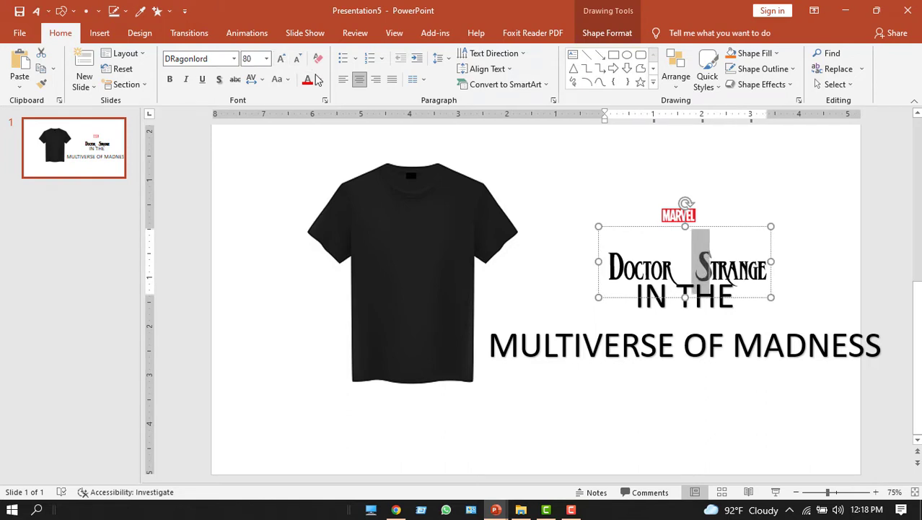
{"action": "left_click", "coordinate": [297, 59]}
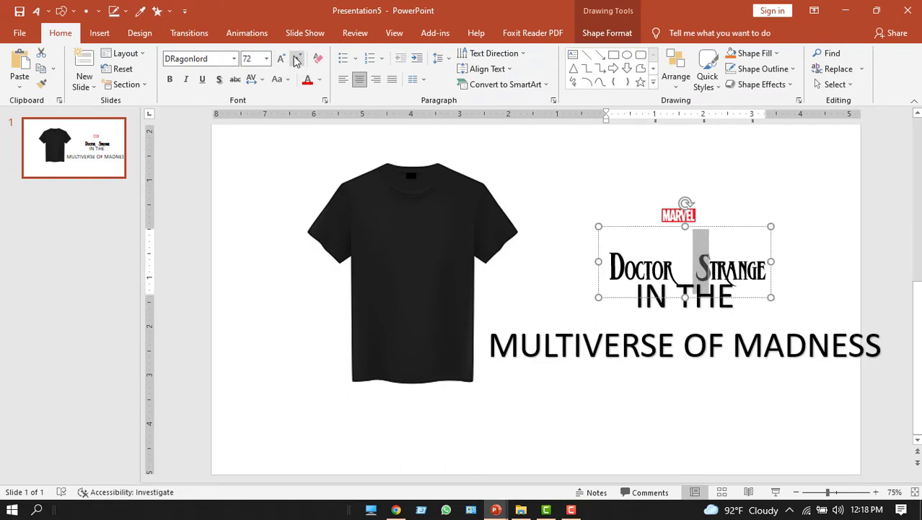
Move the title up under the Marvel logo, and shrink IN THE to 14 pt just beneath it
{"action": "left_click_drag", "start_coordinate": [642, 228], "coordinate": [638, 194]}
{"action": "left_click", "coordinate": [669, 294]}
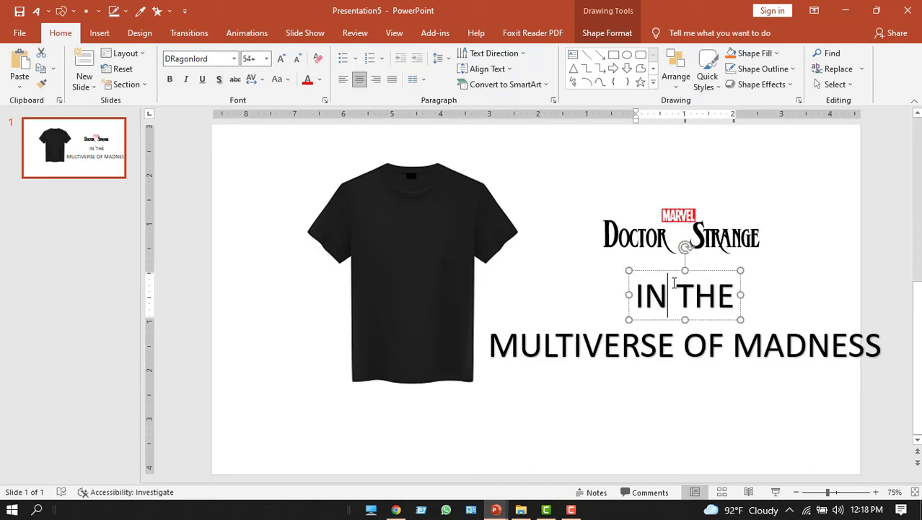
{"action": "left_click_drag", "start_coordinate": [635, 294], "coordinate": [719, 294]}
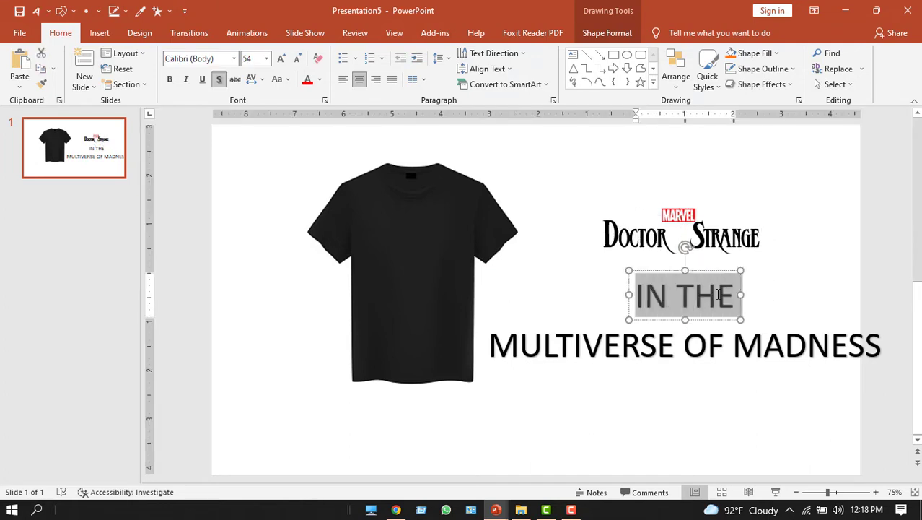
{"action": "left_click", "coordinate": [298, 61]}
{"action": "left_click", "coordinate": [298, 61]}
{"action": "left_click", "coordinate": [298, 60]}
{"action": "left_click", "coordinate": [298, 60]}
{"action": "left_click", "coordinate": [298, 61]}
{"action": "left_click", "coordinate": [298, 60]}
{"action": "left_click", "coordinate": [298, 60]}
{"action": "left_click", "coordinate": [298, 61]}
{"action": "left_click", "coordinate": [298, 60]}
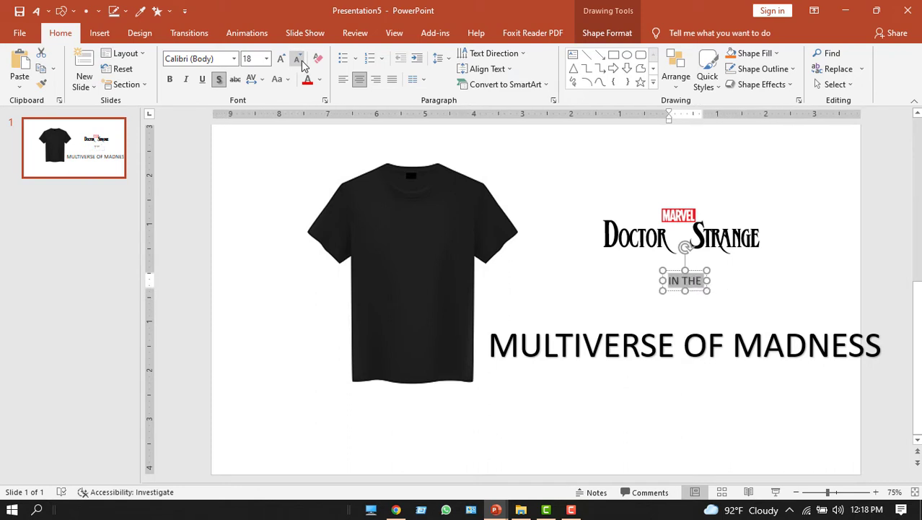
{"action": "left_click", "coordinate": [298, 61]}
{"action": "left_click", "coordinate": [298, 60]}
{"action": "left_click", "coordinate": [298, 60]}
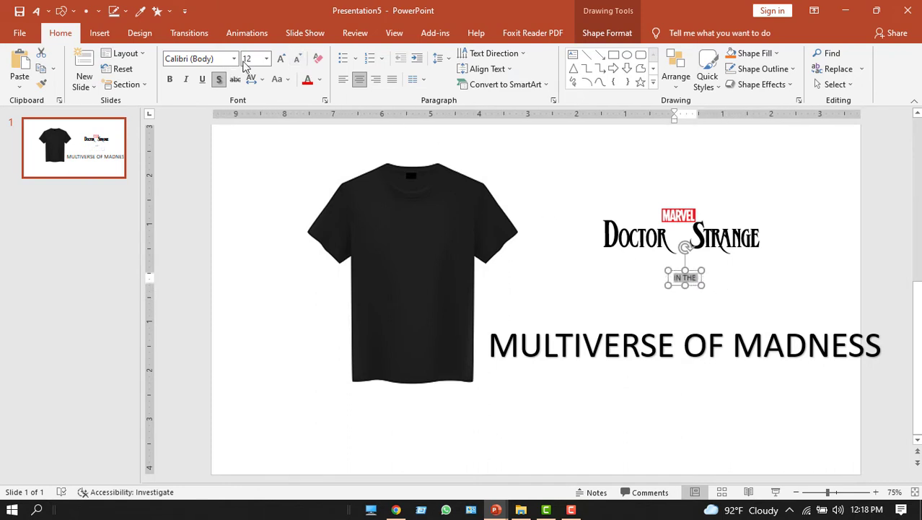
{"action": "left_click", "coordinate": [280, 59]}
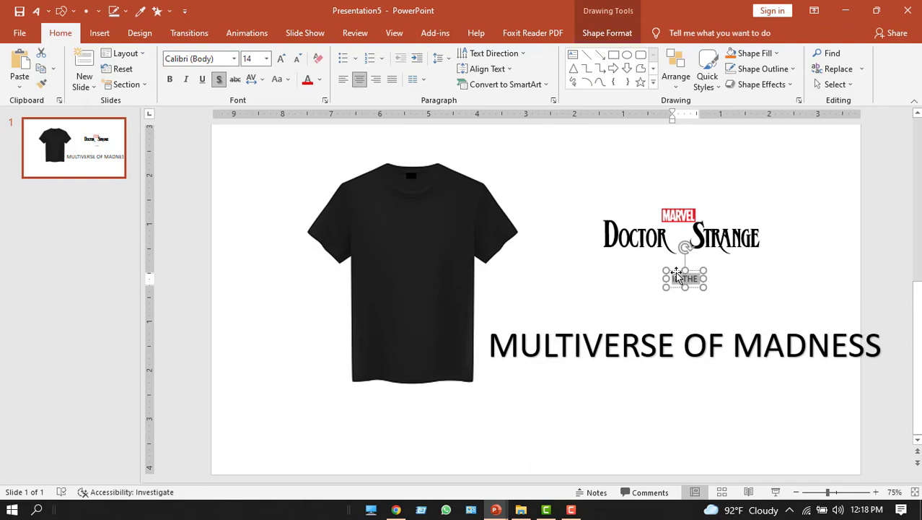
{"action": "left_click_drag", "start_coordinate": [676, 275], "coordinate": [676, 260]}
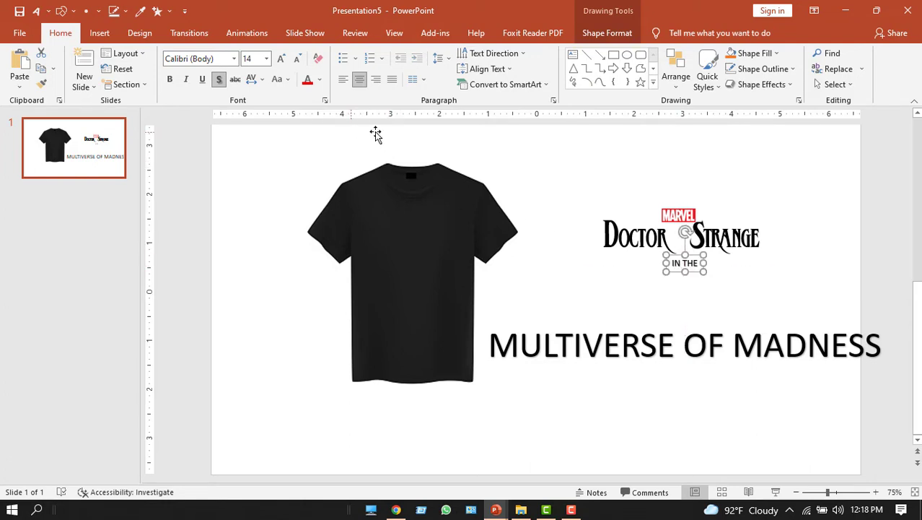
Delete the extra space between Doctor and Strange in the title
{"action": "left_click", "coordinate": [677, 244]}
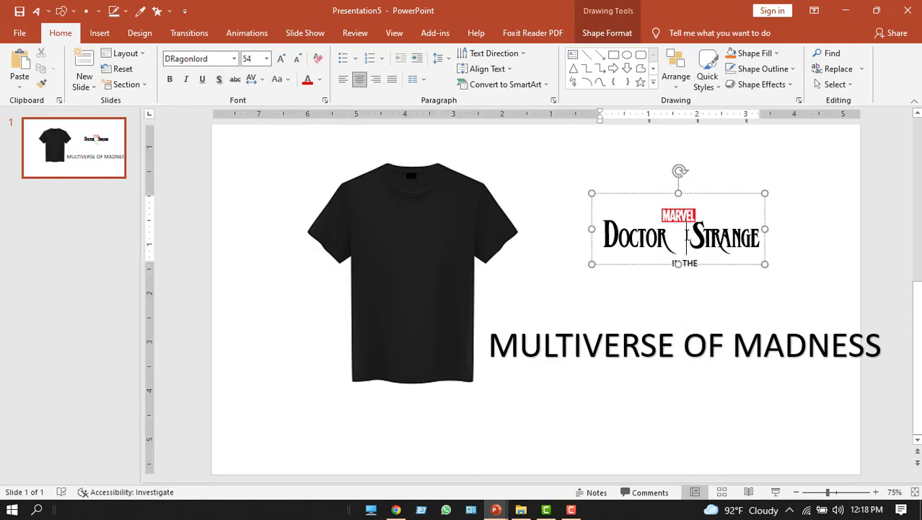
{"action": "key", "text": "BackSpace"}
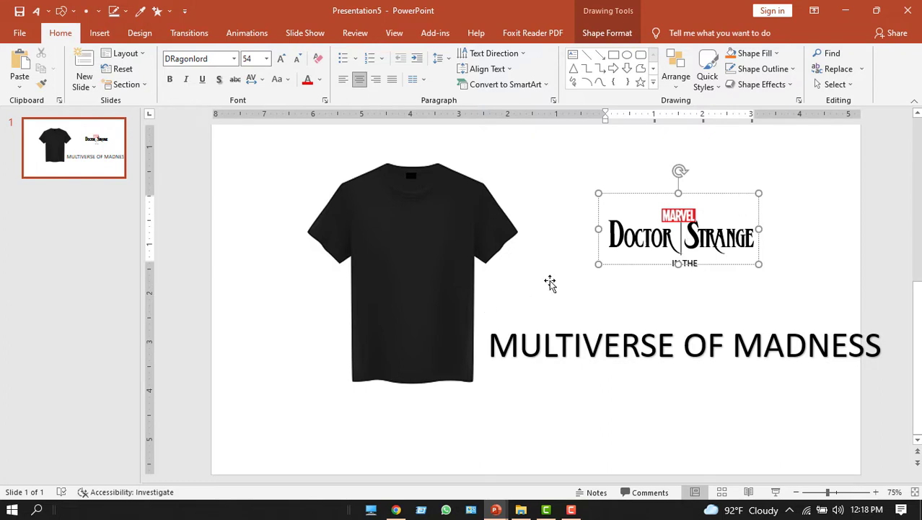
{"action": "left_click", "coordinate": [643, 299]}
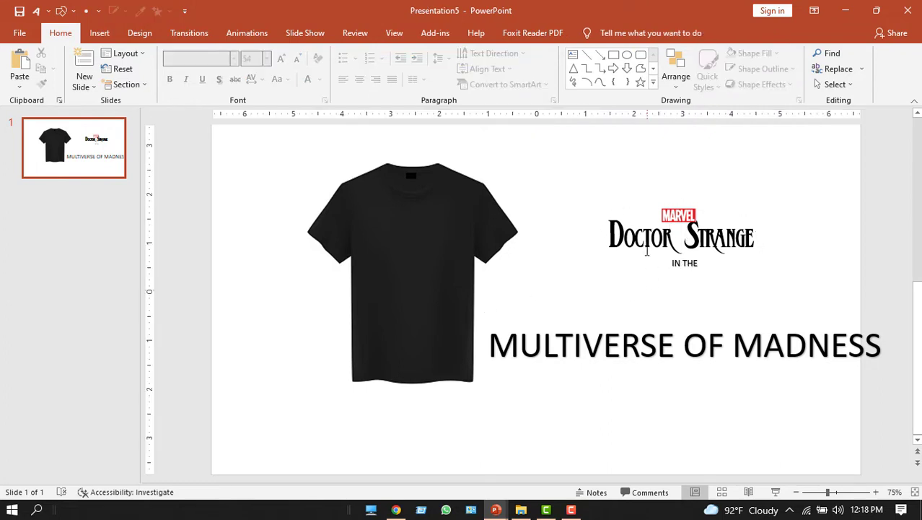
Draw a horizontal line to the left of IN THE
{"action": "left_click", "coordinate": [100, 32]}
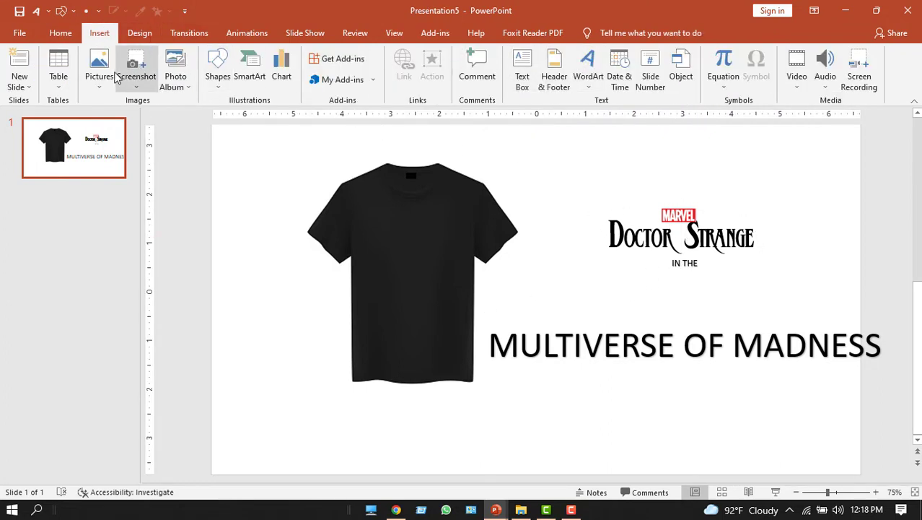
{"action": "left_click", "coordinate": [218, 72]}
{"action": "left_click", "coordinate": [252, 116]}
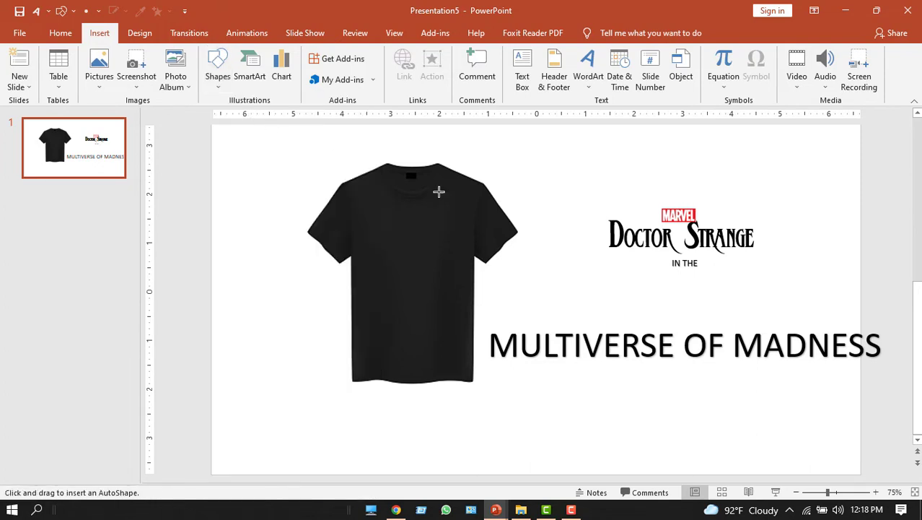
{"action": "left_click_drag", "start_coordinate": [659, 263], "coordinate": [576, 264]}
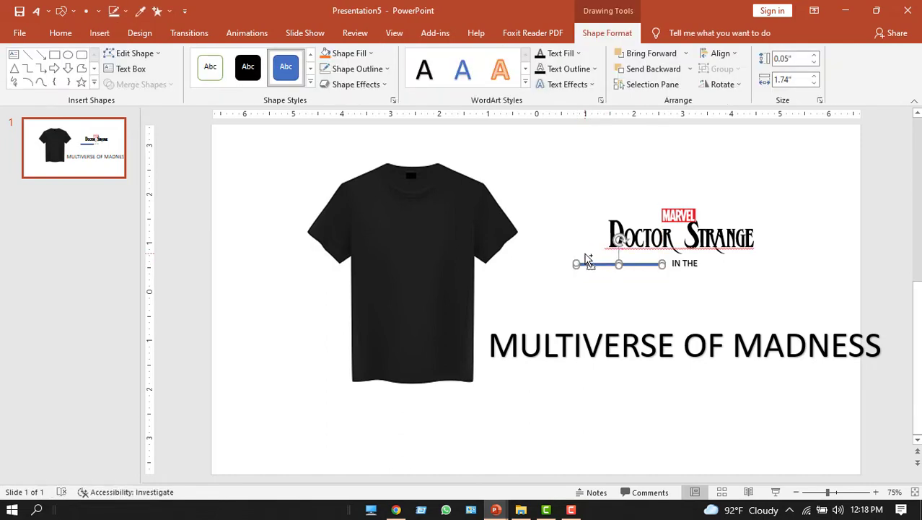
Copy the line and place the duplicate to the right of IN THE
{"action": "key", "text": "ctrl+c"}
{"action": "key", "text": "ctrl+v"}
{"action": "left_click_drag", "start_coordinate": [599, 273], "coordinate": [720, 264]}
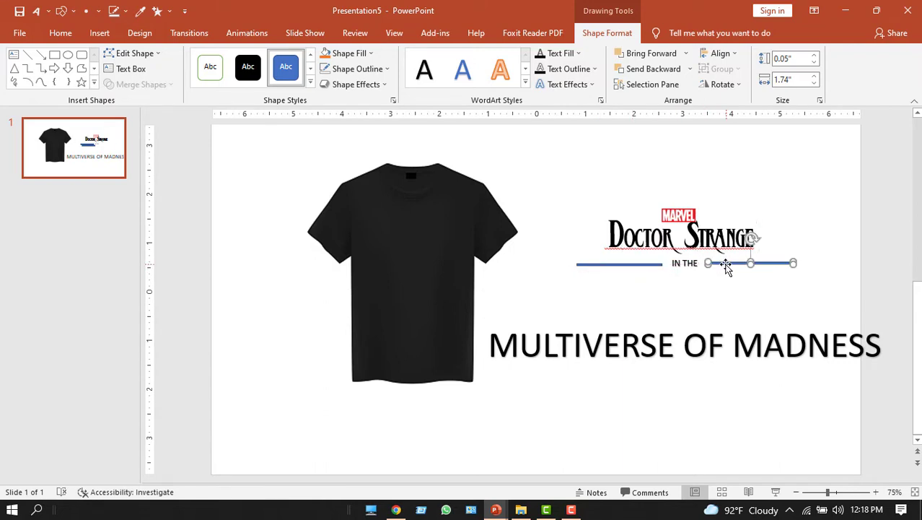
{"action": "left_click", "coordinate": [609, 269], "text": "shift"}
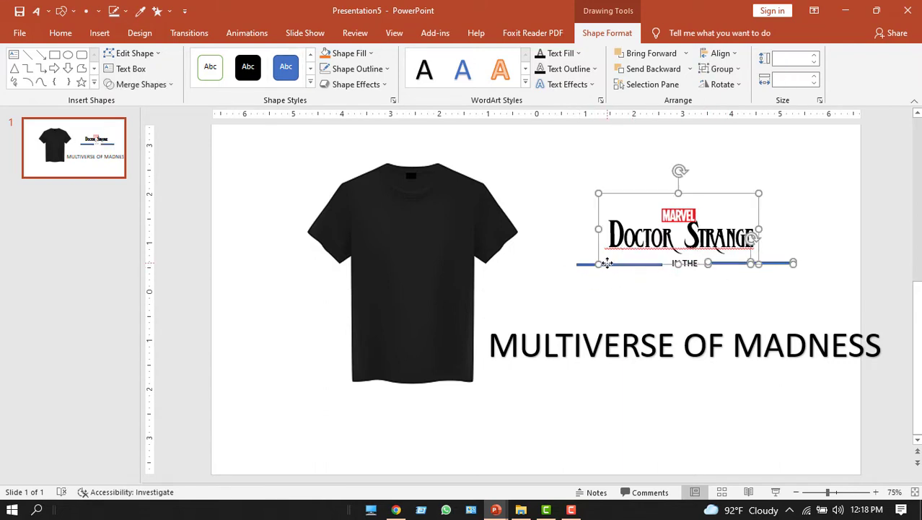
{"action": "left_click", "coordinate": [589, 280]}
{"action": "left_click", "coordinate": [686, 299]}
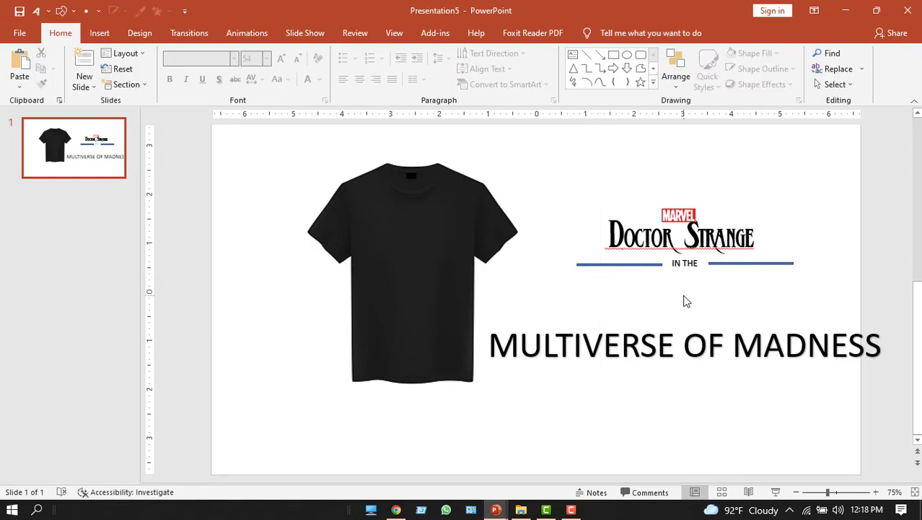
Give the left line a gradient fill: orange first stop, black stop at 85%, Linear Left
{"action": "left_click", "coordinate": [626, 266]}
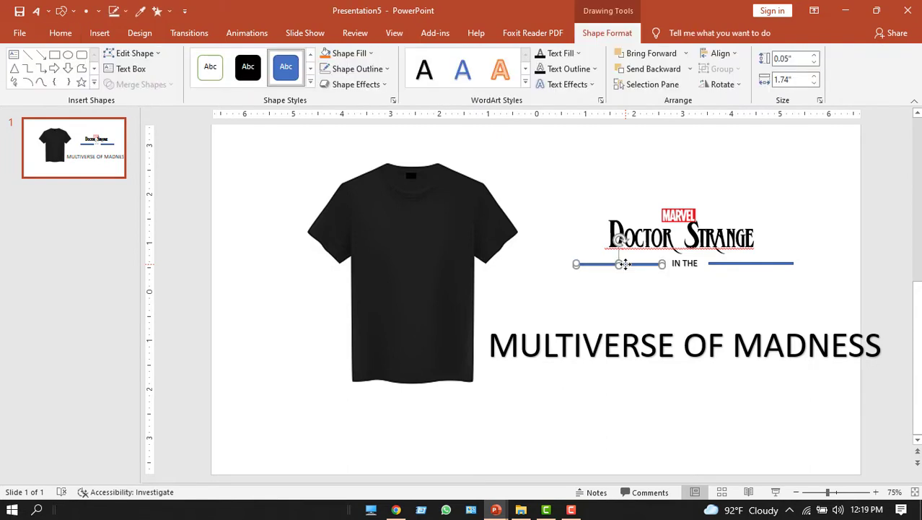
{"action": "left_click", "coordinate": [387, 68]}
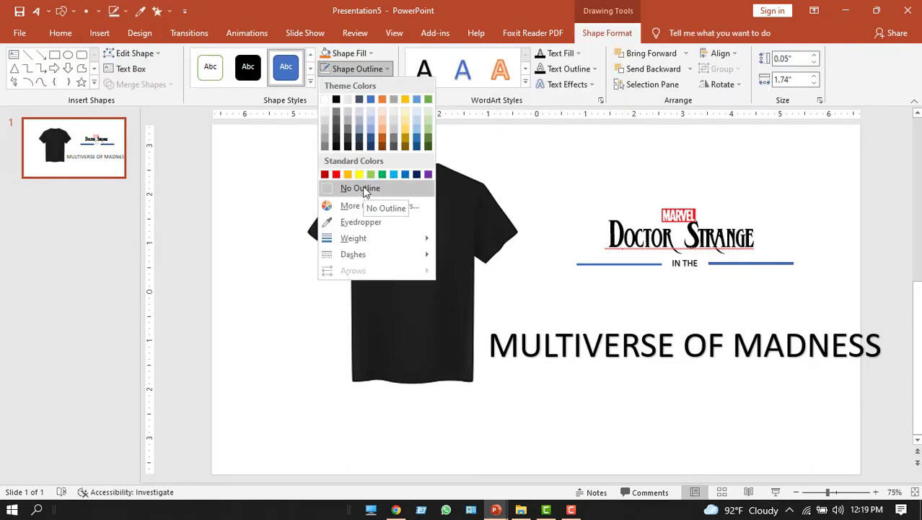
{"action": "key", "text": "Escape"}
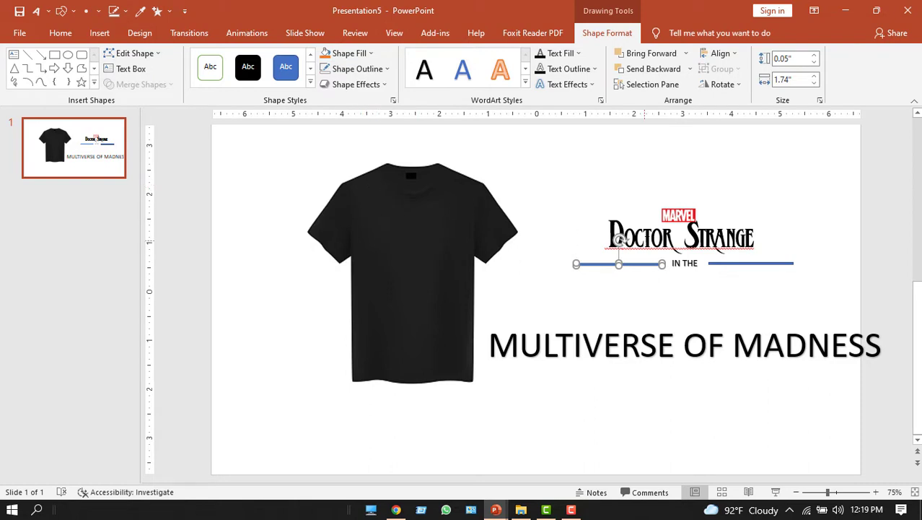
{"action": "left_click", "coordinate": [394, 101]}
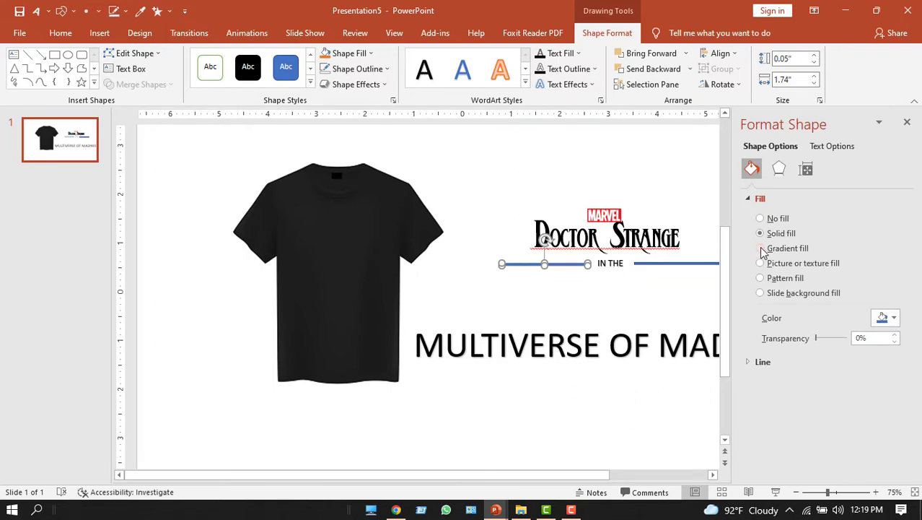
{"action": "left_click", "coordinate": [761, 249]}
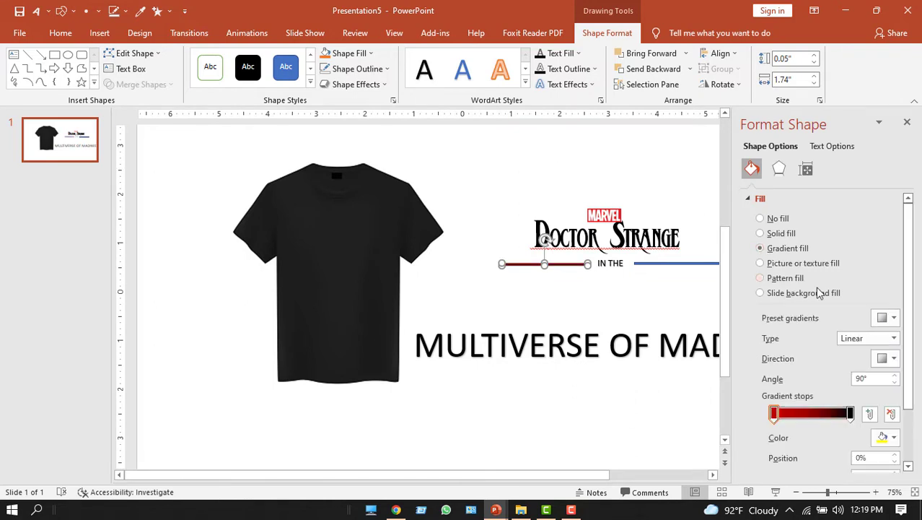
{"action": "left_click", "coordinate": [776, 413]}
{"action": "left_click", "coordinate": [887, 438]}
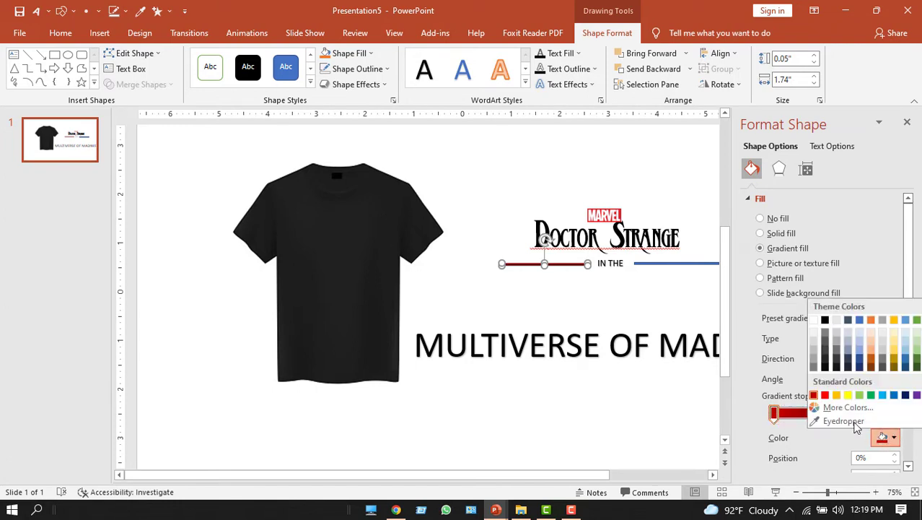
{"action": "left_click", "coordinate": [838, 396]}
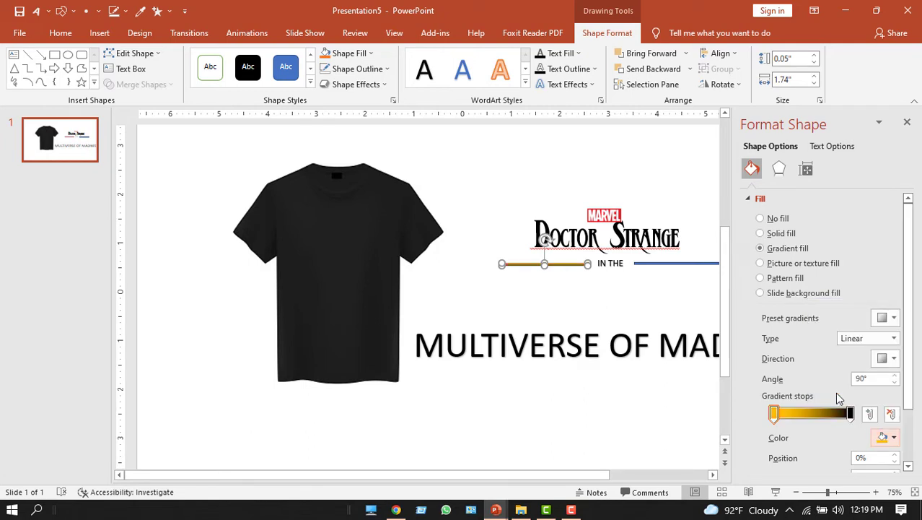
{"action": "left_click", "coordinate": [850, 413]}
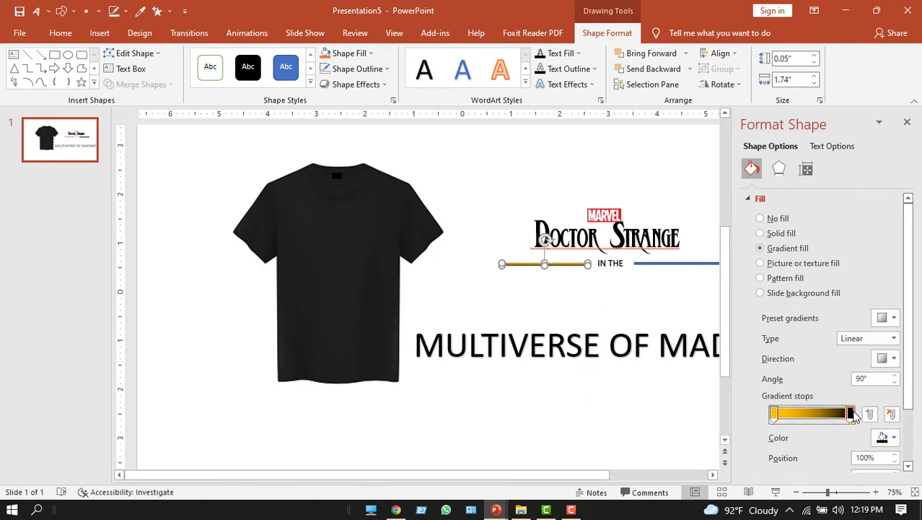
{"action": "left_click_drag", "start_coordinate": [851, 416], "coordinate": [840, 415]}
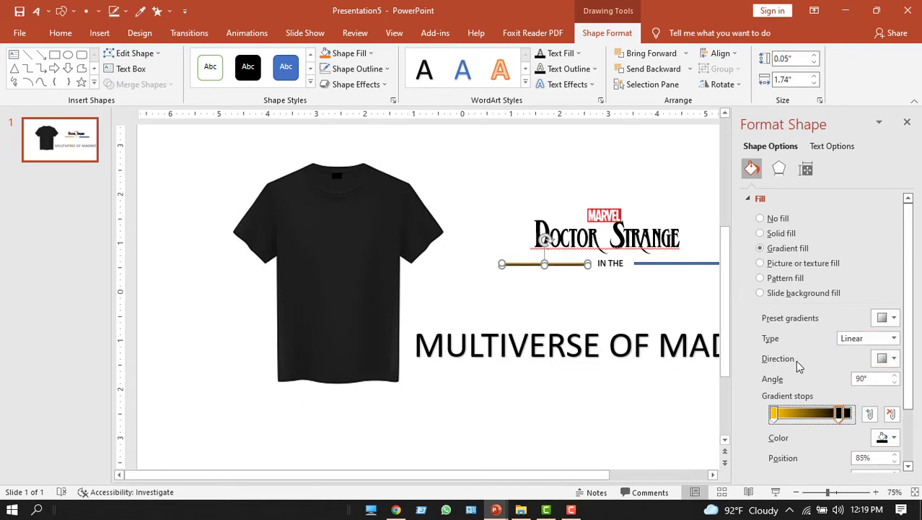
{"action": "left_click", "coordinate": [887, 359]}
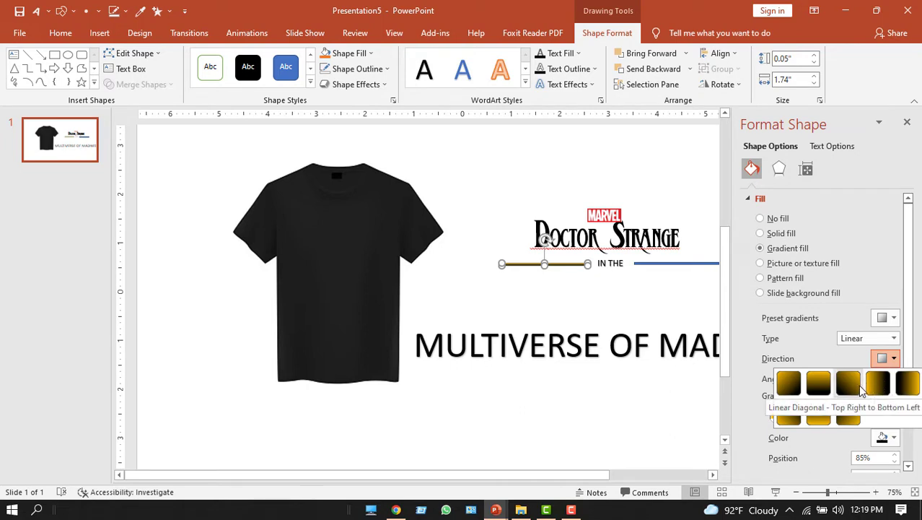
{"action": "left_click", "coordinate": [908, 389]}
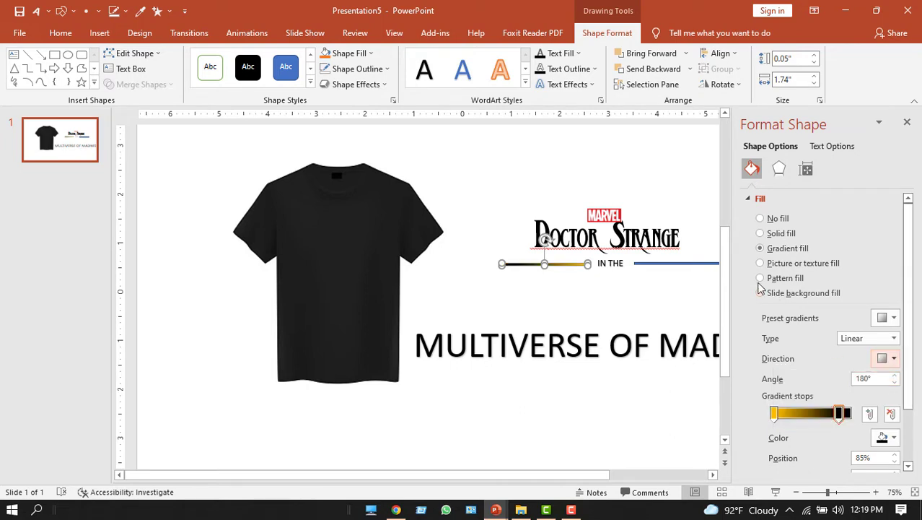
Give the right line beside IN THE a gradient fill running Linear Right
{"action": "left_click", "coordinate": [715, 304]}
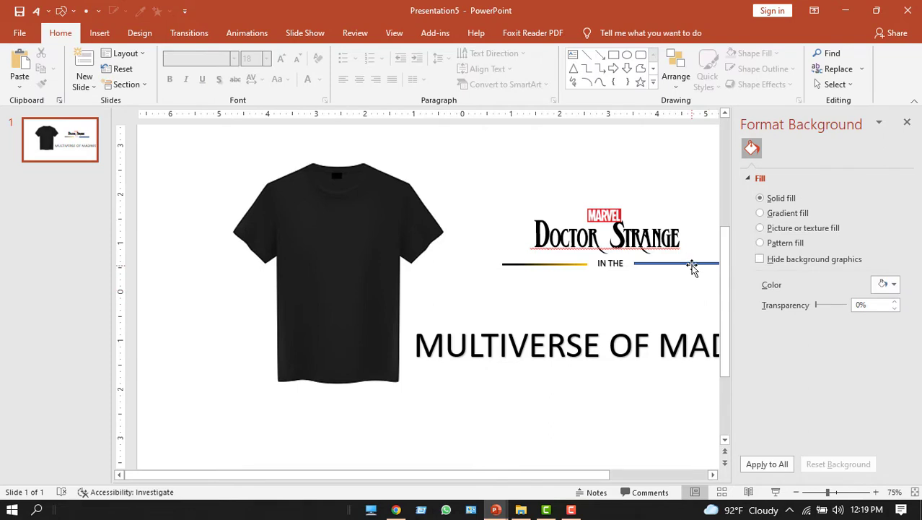
{"action": "left_click", "coordinate": [692, 264]}
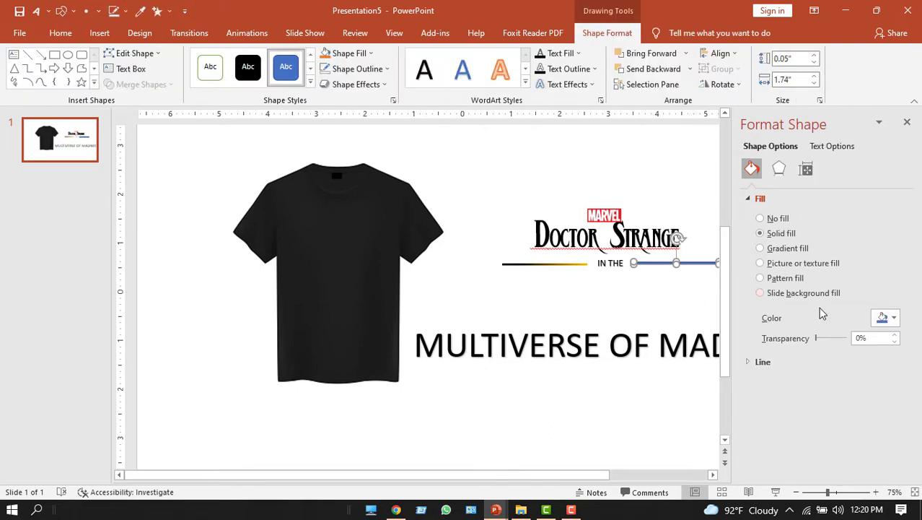
{"action": "left_click", "coordinate": [764, 249]}
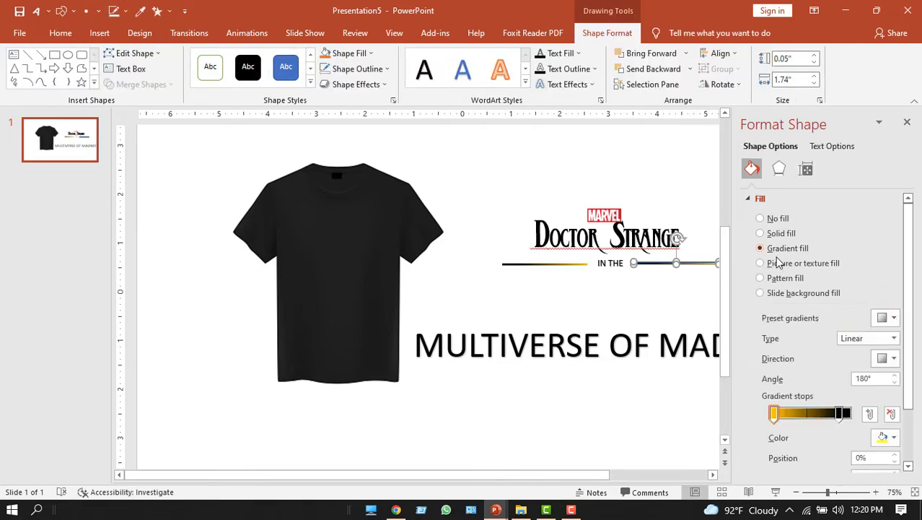
{"action": "left_click", "coordinate": [893, 358]}
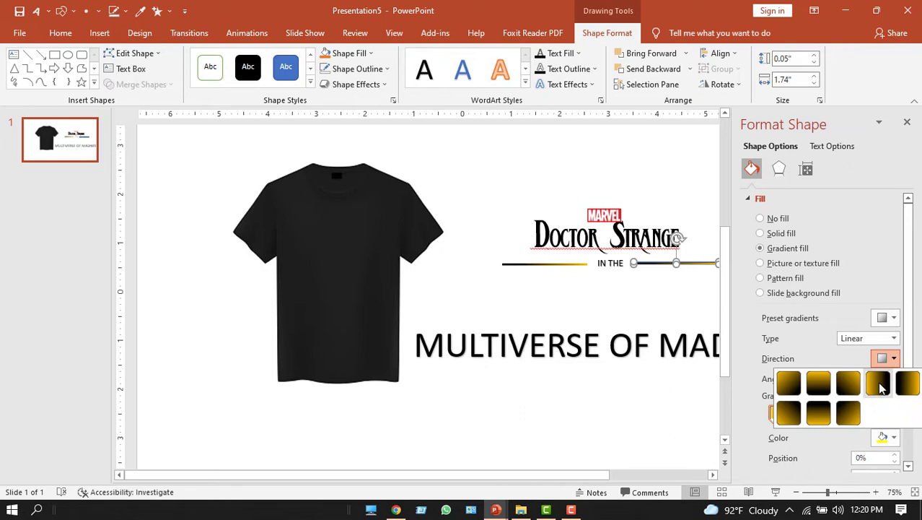
{"action": "left_click", "coordinate": [881, 385]}
{"action": "left_click", "coordinate": [685, 217]}
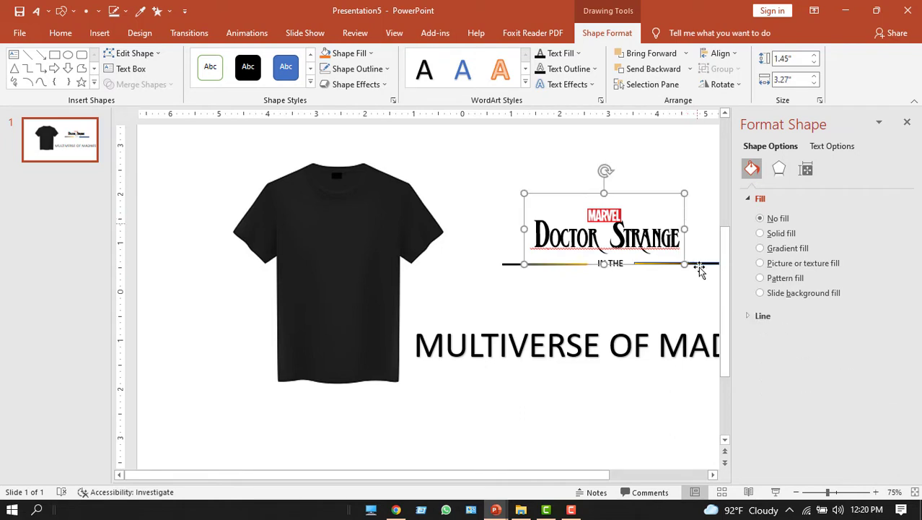
Move MULTIVERSE OF MADNESS up under the IN THE lines and remove its text shadow
{"action": "left_click", "coordinate": [657, 341]}
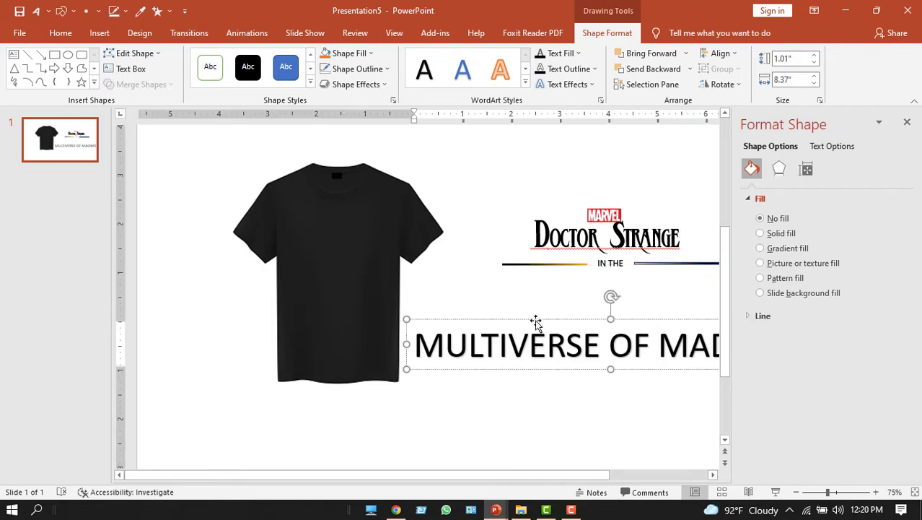
{"action": "left_click_drag", "start_coordinate": [535, 320], "coordinate": [502, 269]}
{"action": "left_click", "coordinate": [518, 296]}
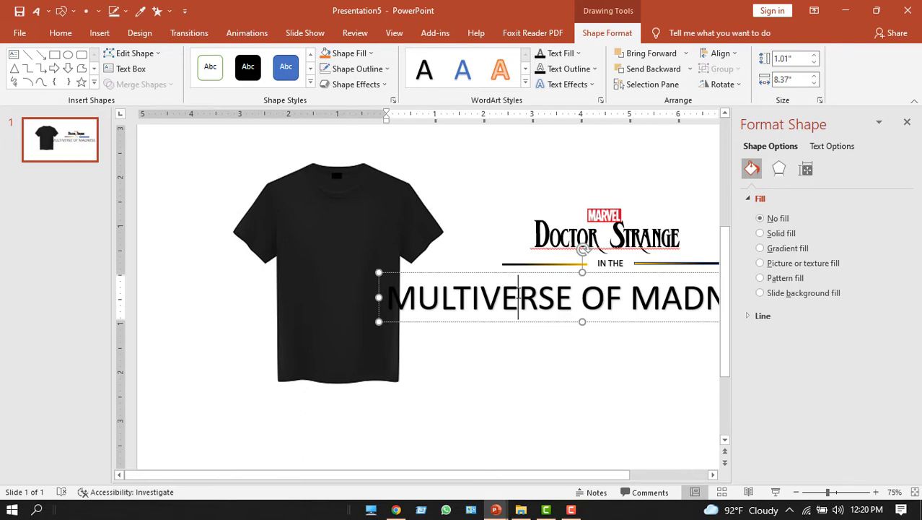
{"action": "key", "text": "ctrl+a"}
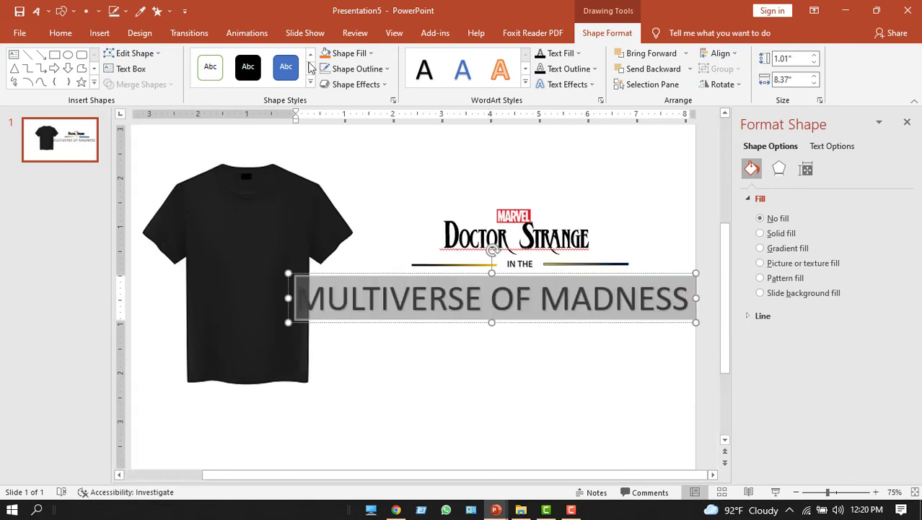
{"action": "left_click", "coordinate": [61, 33]}
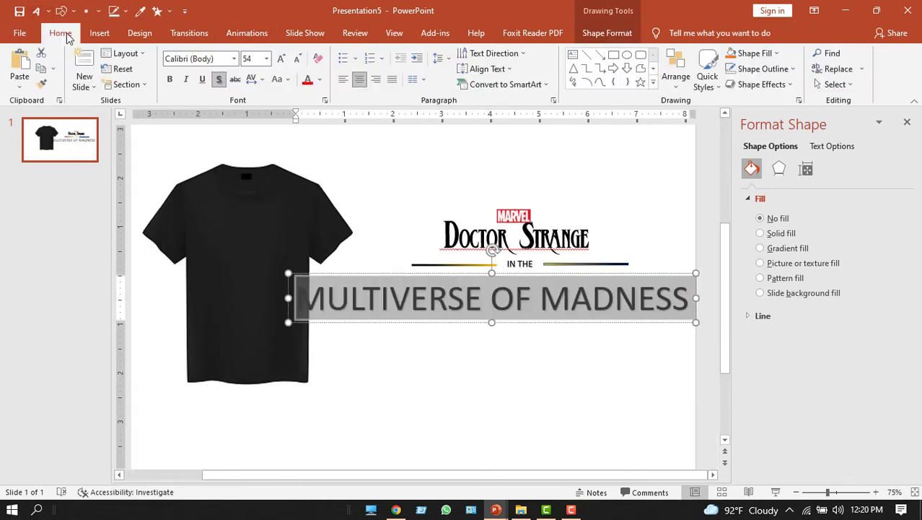
{"action": "left_click", "coordinate": [219, 79]}
Set MULTIVERSE OF MADNESS in Bodoni MT Poster Compressed and centre it under the title
{"action": "left_click", "coordinate": [234, 61]}
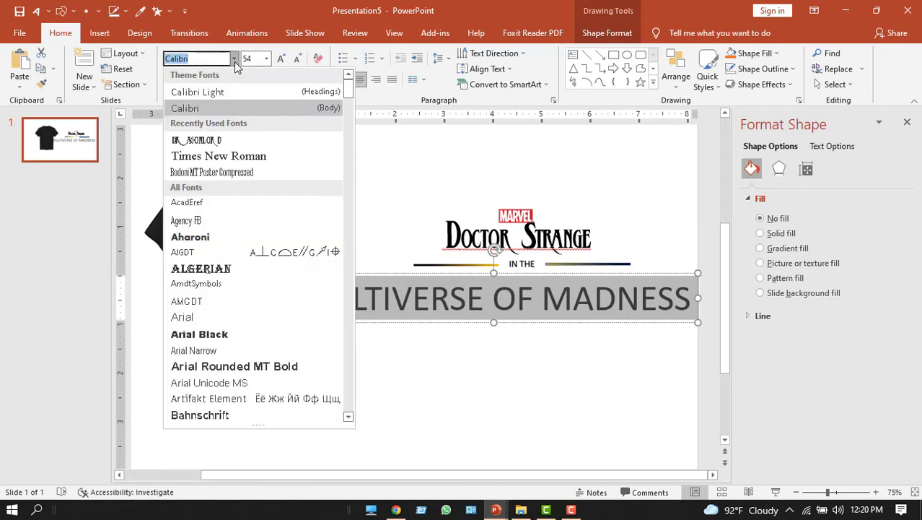
{"action": "left_click", "coordinate": [245, 173]}
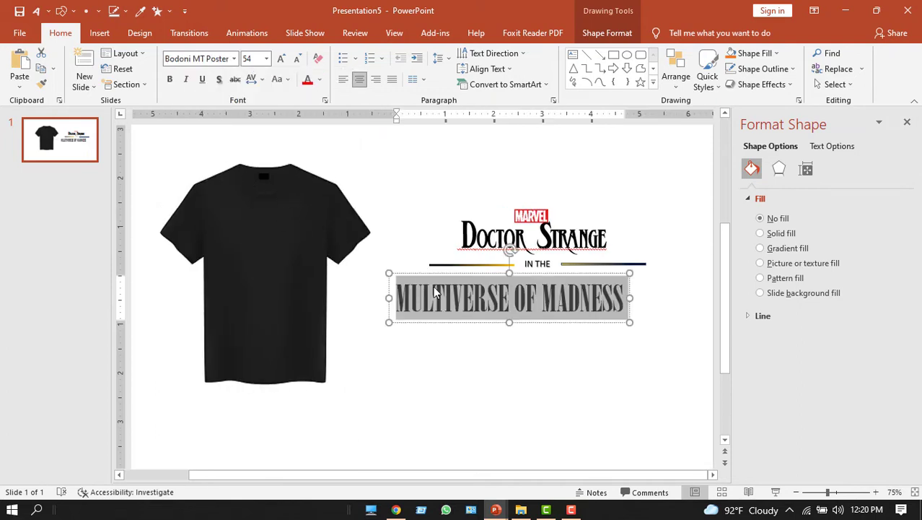
{"action": "left_click_drag", "start_coordinate": [446, 277], "coordinate": [469, 265]}
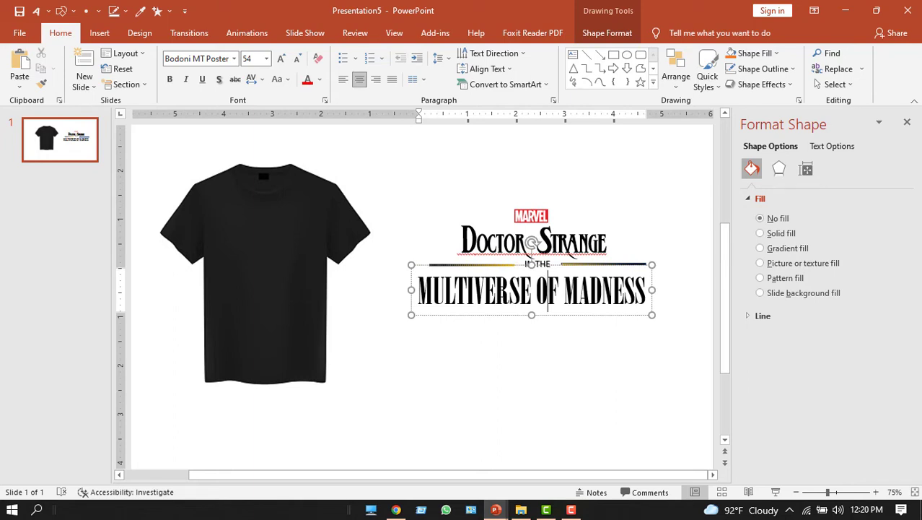
{"action": "triple_click", "coordinate": [503, 292]}
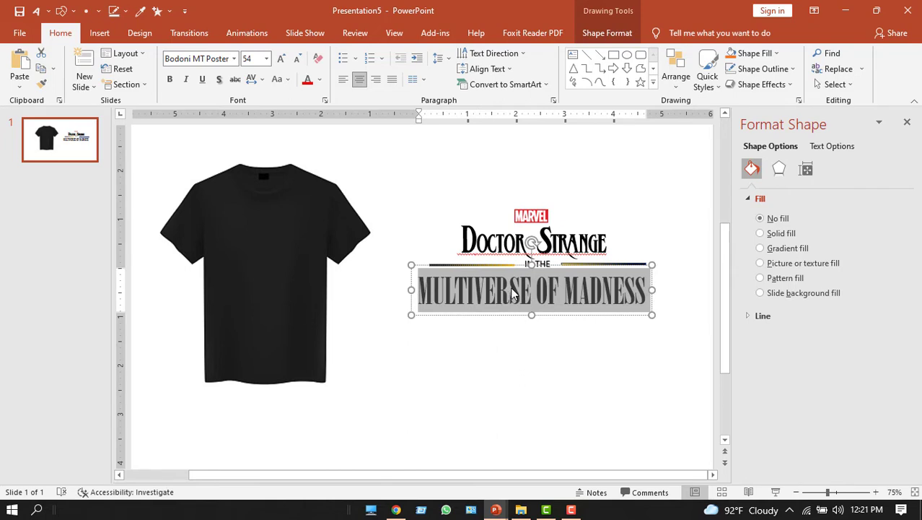
{"action": "left_click", "coordinate": [834, 148]}
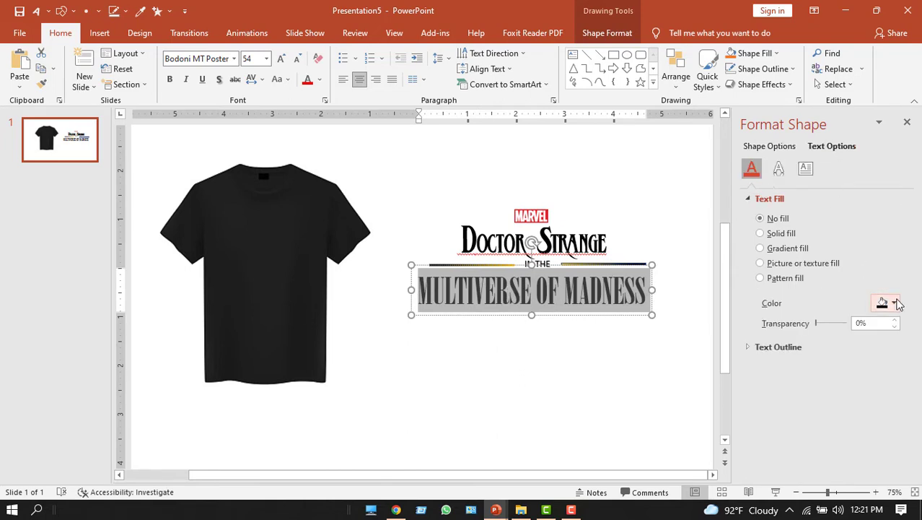
Give the MULTIVERSE OF MADNESS text a gradient fill from a red first stop to a black last stop
{"action": "left_click", "coordinate": [762, 249]}
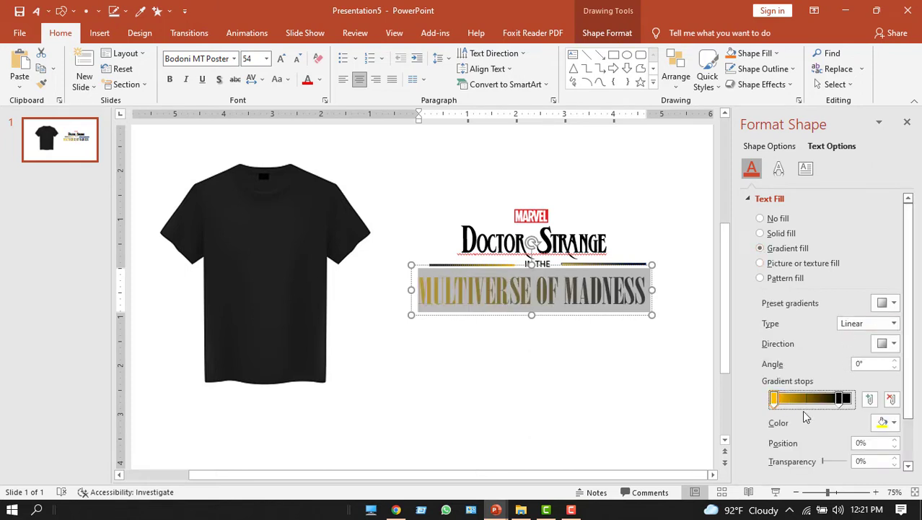
{"action": "left_click", "coordinate": [888, 422]}
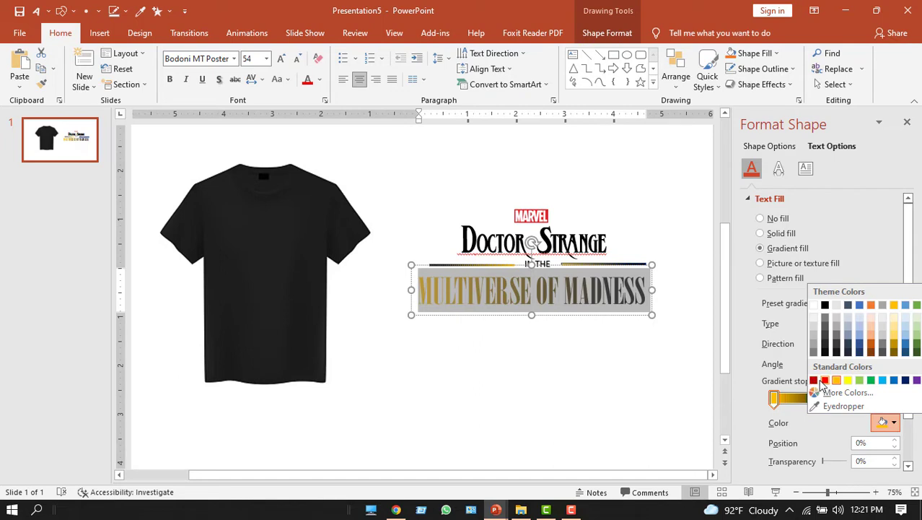
{"action": "left_click", "coordinate": [826, 383]}
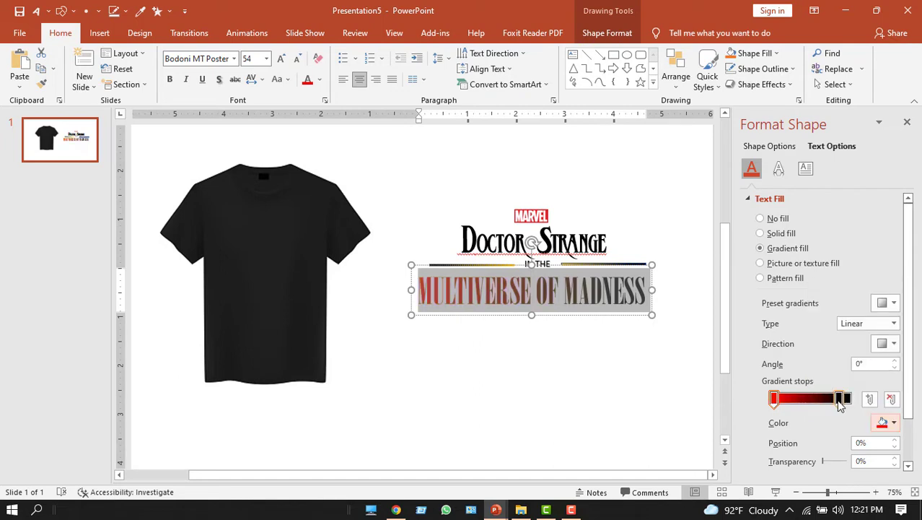
{"action": "left_click", "coordinate": [839, 402]}
{"action": "left_click", "coordinate": [891, 423]}
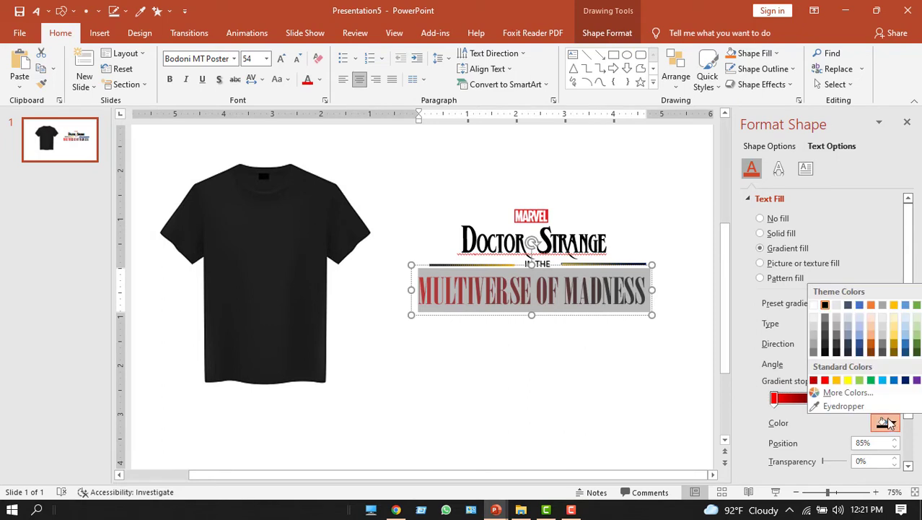
{"action": "left_click", "coordinate": [757, 381]}
{"action": "left_click", "coordinate": [885, 346]}
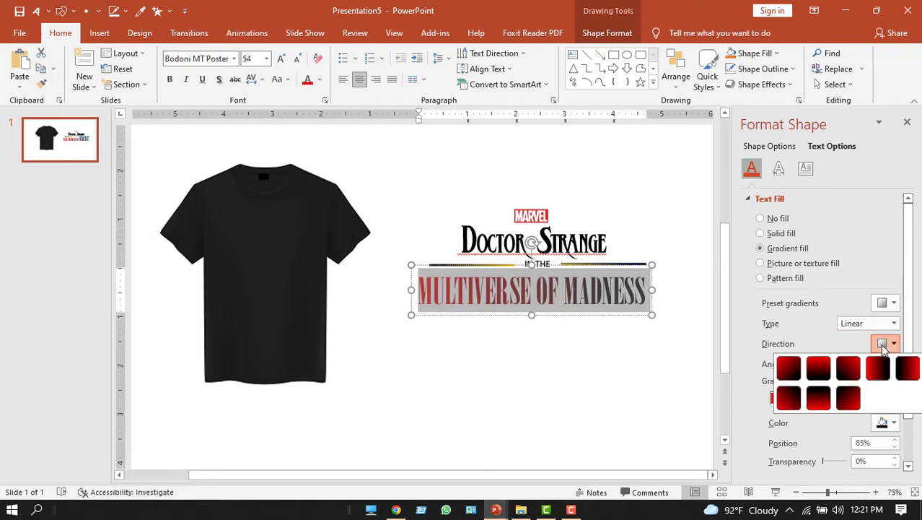
{"action": "left_click", "coordinate": [831, 378]}
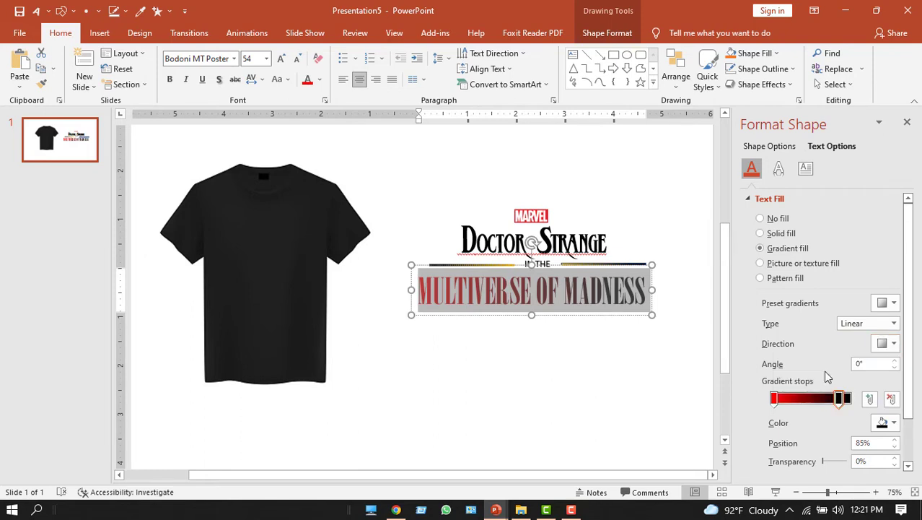
{"action": "left_click", "coordinate": [697, 326]}
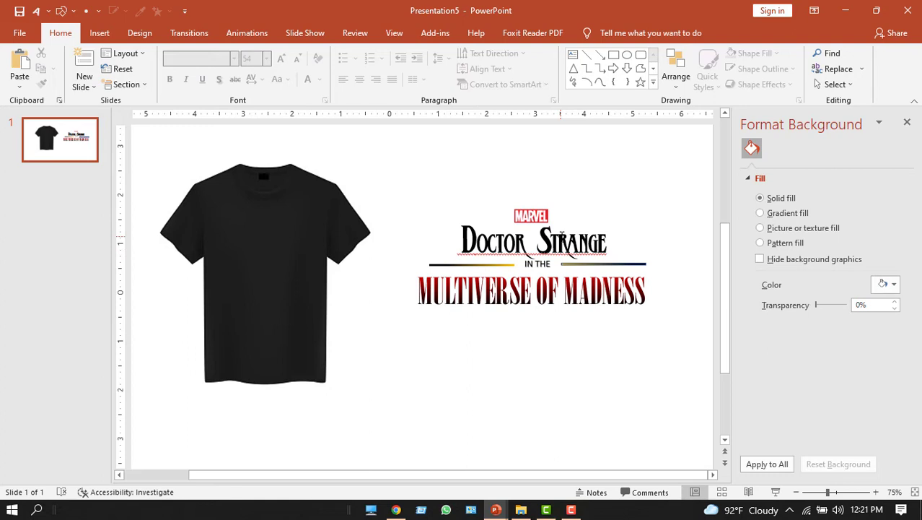
Colour the Doctor Strange title lettering white and nudge its text box into place
{"action": "left_click", "coordinate": [560, 236]}
{"action": "left_click_drag", "start_coordinate": [459, 213], "coordinate": [617, 252]}
{"action": "left_click", "coordinate": [630, 251]}
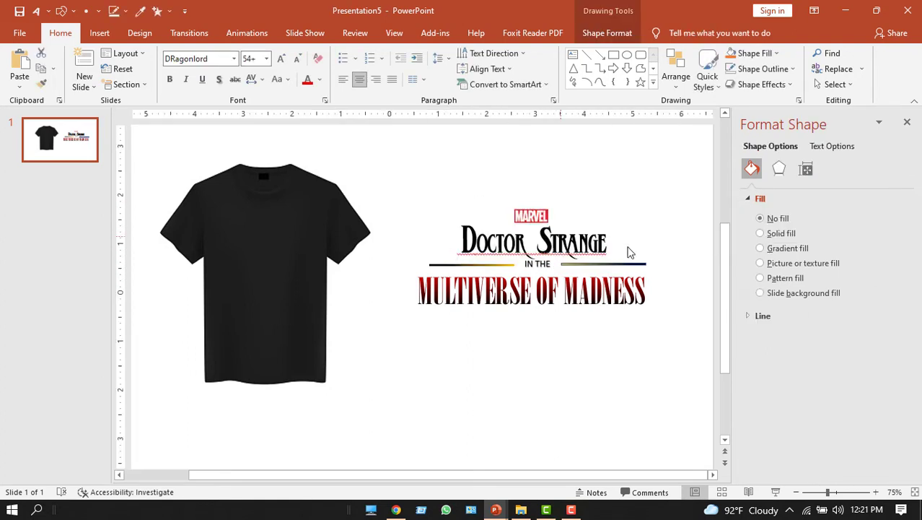
{"action": "left_click", "coordinate": [598, 242]}
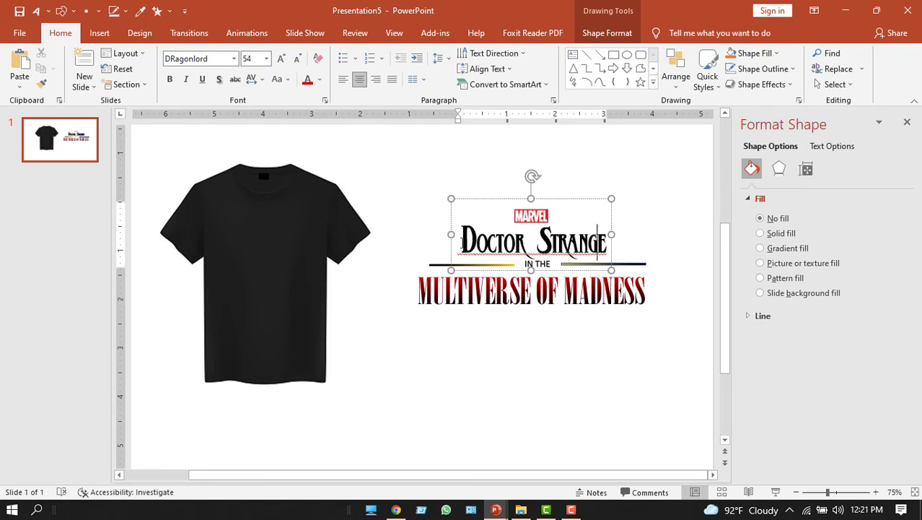
{"action": "left_click_drag", "start_coordinate": [462, 242], "coordinate": [618, 255]}
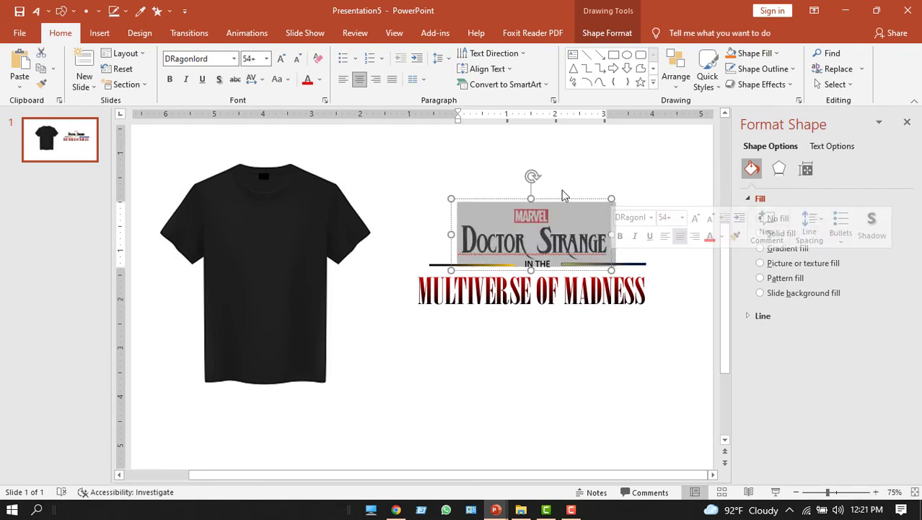
{"action": "left_click", "coordinate": [320, 80]}
{"action": "left_click", "coordinate": [311, 108]}
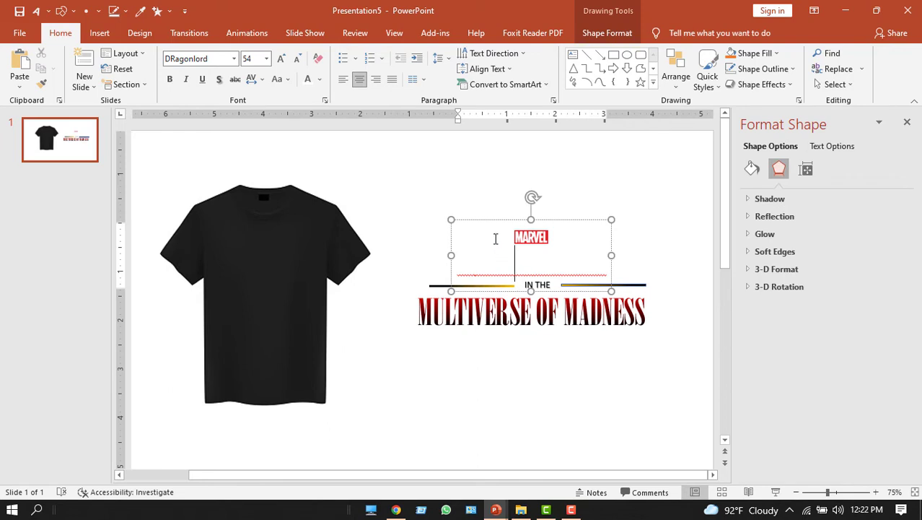
{"action": "left_click_drag", "start_coordinate": [457, 220], "coordinate": [493, 224]}
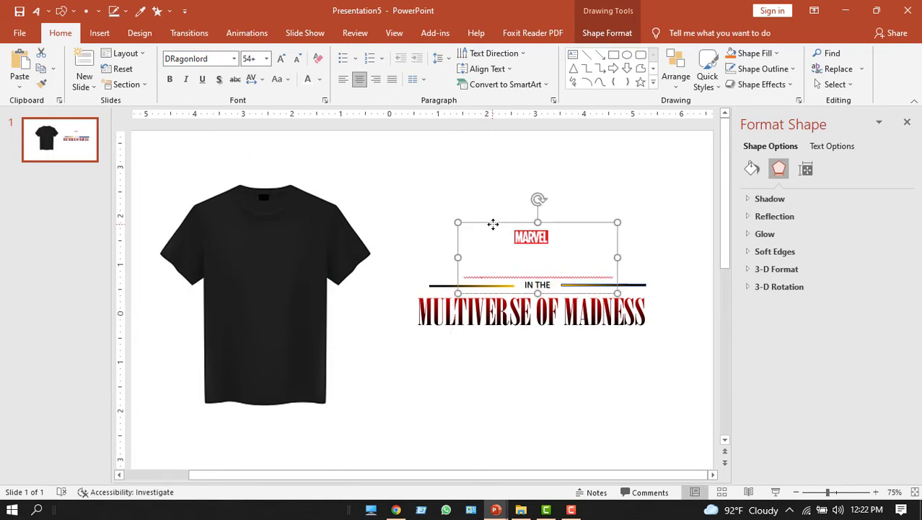
Move the T-shirt picture left, partly off the slide
{"action": "left_click", "coordinate": [422, 179]}
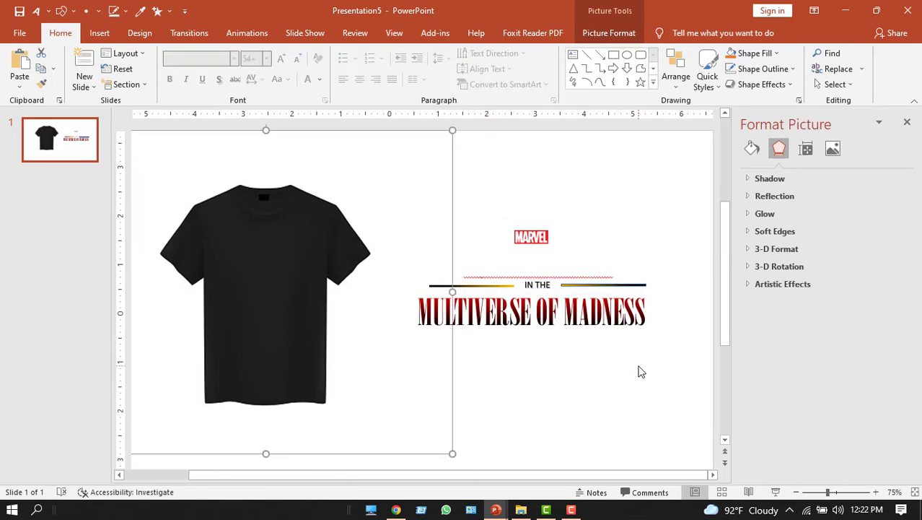
{"action": "left_click", "coordinate": [536, 357]}
{"action": "left_click_drag", "start_coordinate": [302, 340], "coordinate": [214, 350]}
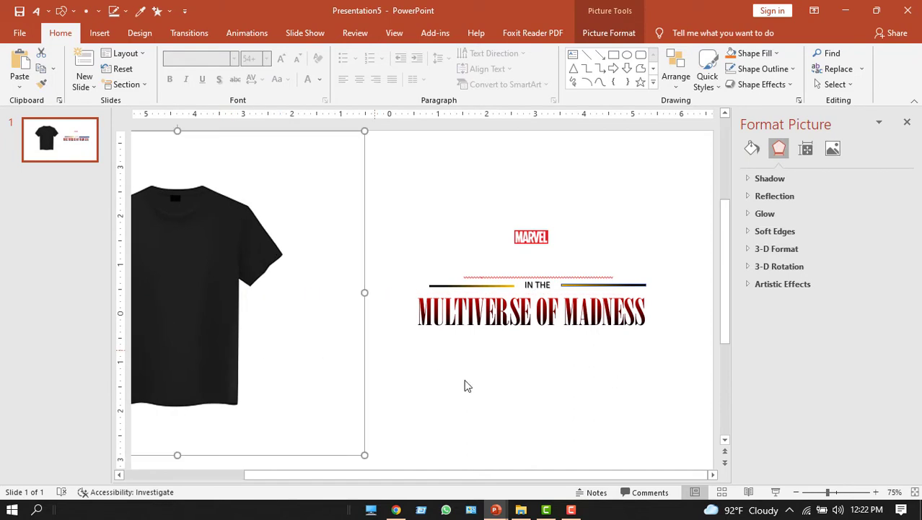
Group the Marvel logo, lines and title text into one object and copy it
{"action": "left_click_drag", "start_coordinate": [685, 397], "coordinate": [393, 172]}
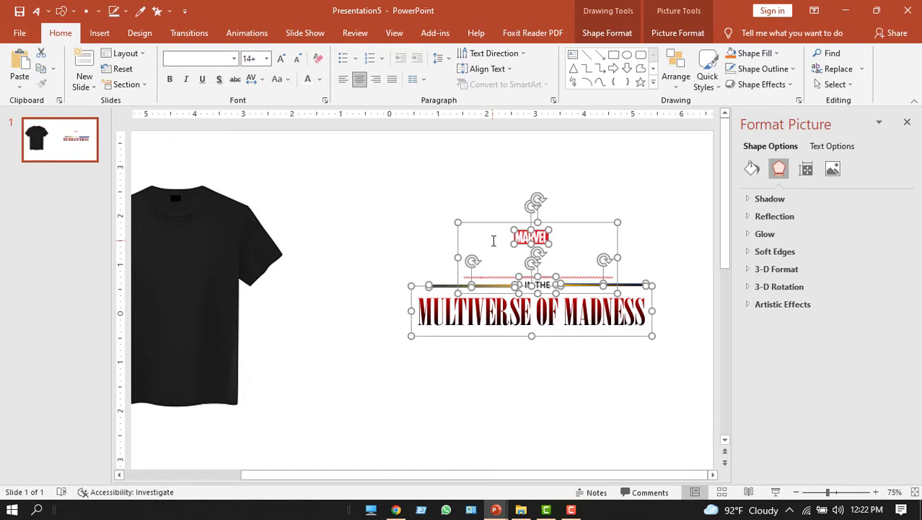
{"action": "key", "text": "ctrl+g"}
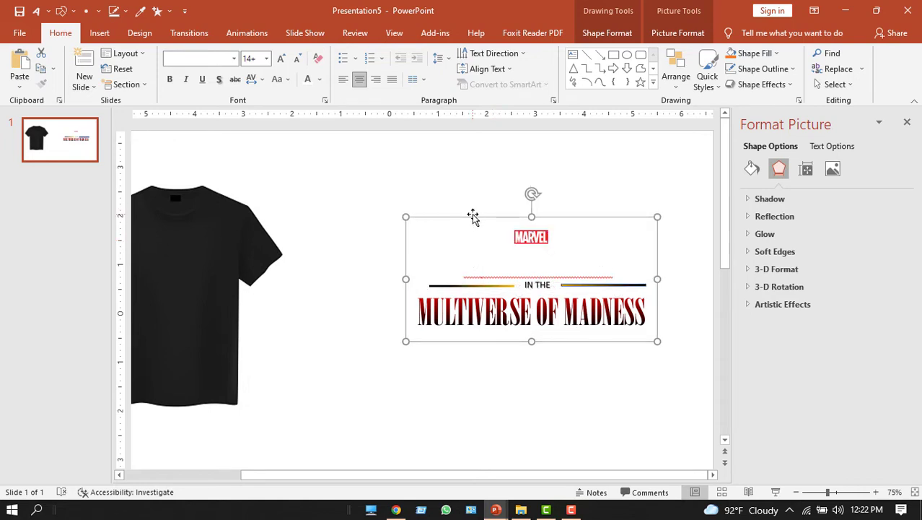
{"action": "right_click", "coordinate": [472, 218]}
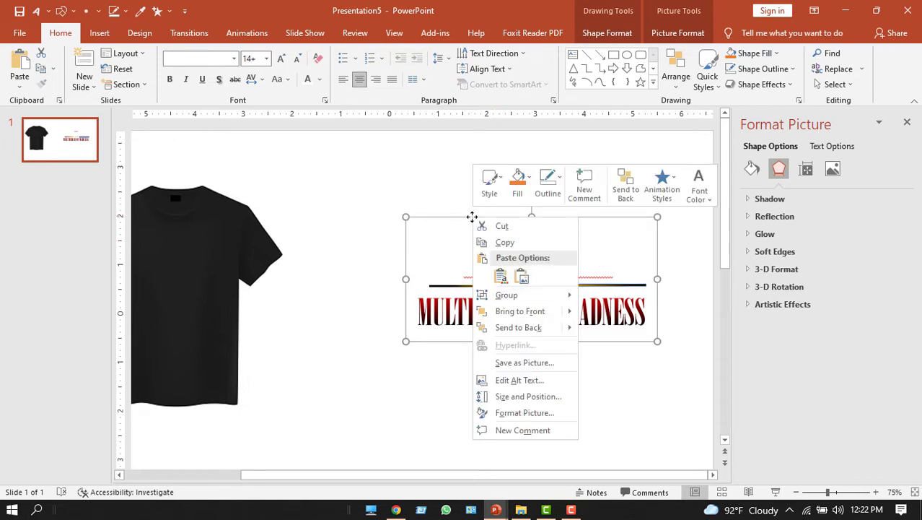
{"action": "left_click", "coordinate": [517, 244]}
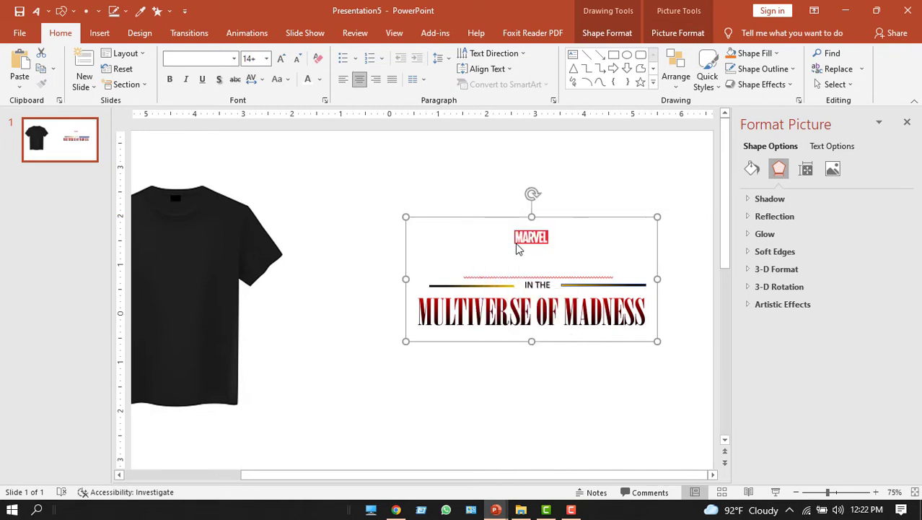
{"action": "right_click", "coordinate": [524, 377]}
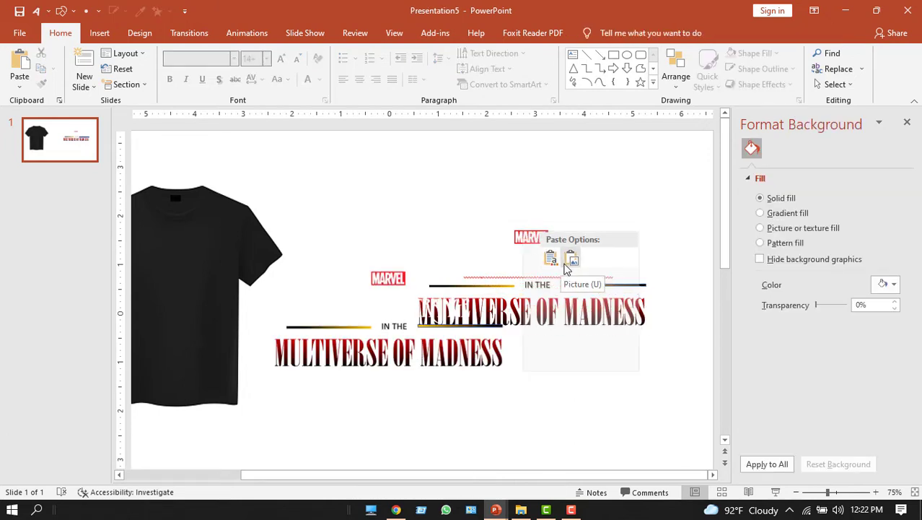
Paste the title group as a picture, shrink it and fit it onto the T-shirt's chest
{"action": "left_click", "coordinate": [569, 262]}
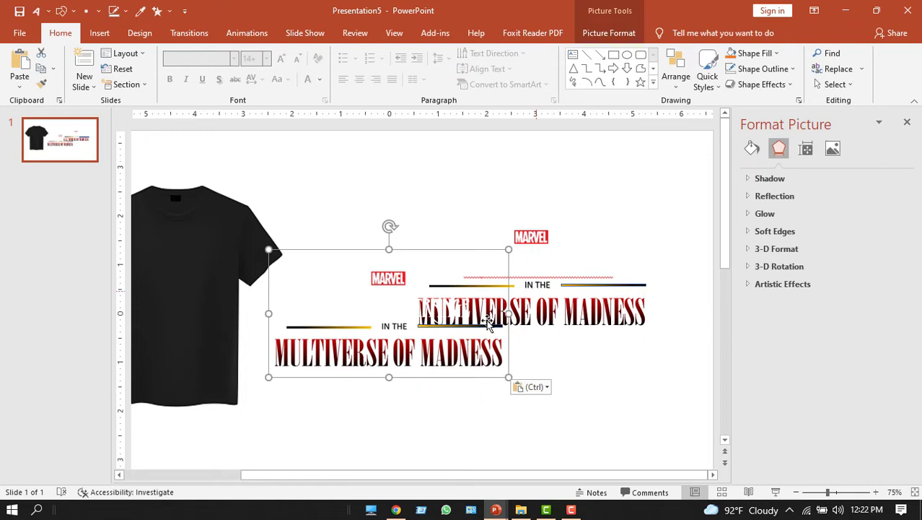
{"action": "left_click_drag", "start_coordinate": [422, 357], "coordinate": [542, 414]}
{"action": "left_click_drag", "start_coordinate": [643, 442], "coordinate": [179, 270]}
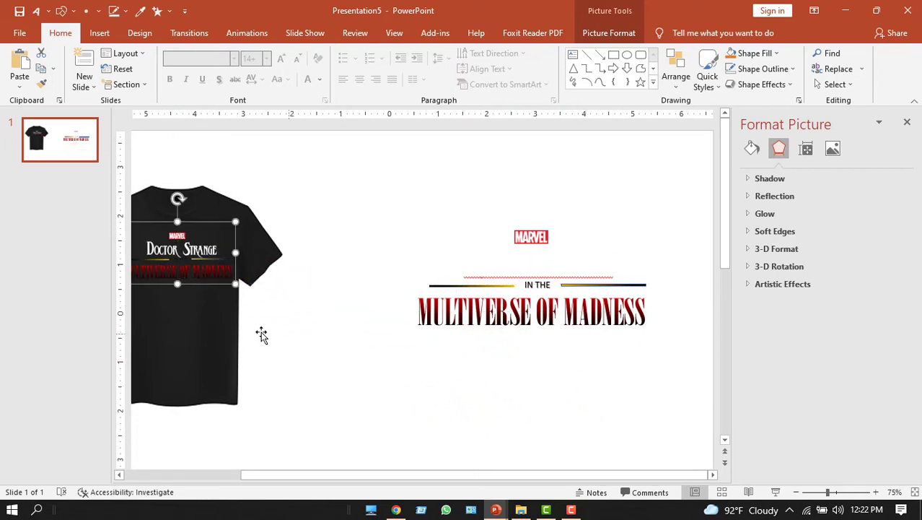
{"action": "left_click_drag", "start_coordinate": [185, 330], "coordinate": [328, 334]}
{"action": "left_click_drag", "start_coordinate": [193, 267], "coordinate": [330, 275]}
{"action": "left_click", "coordinate": [476, 323]}
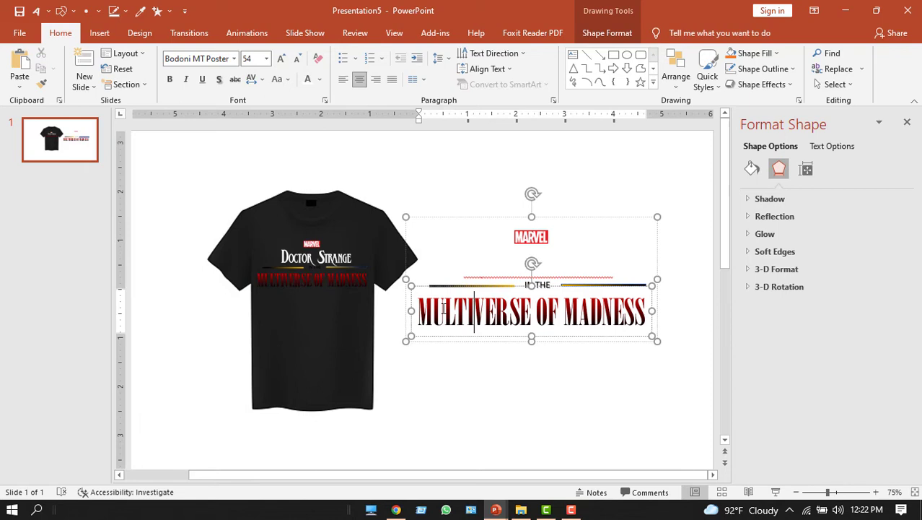
{"action": "left_click", "coordinate": [332, 280]}
{"action": "left_click_drag", "start_coordinate": [249, 288], "coordinate": [306, 275]}
Check the Amazon Doctor Strange shirt page in the browser, then return to the slide
{"action": "left_click", "coordinate": [448, 358]}
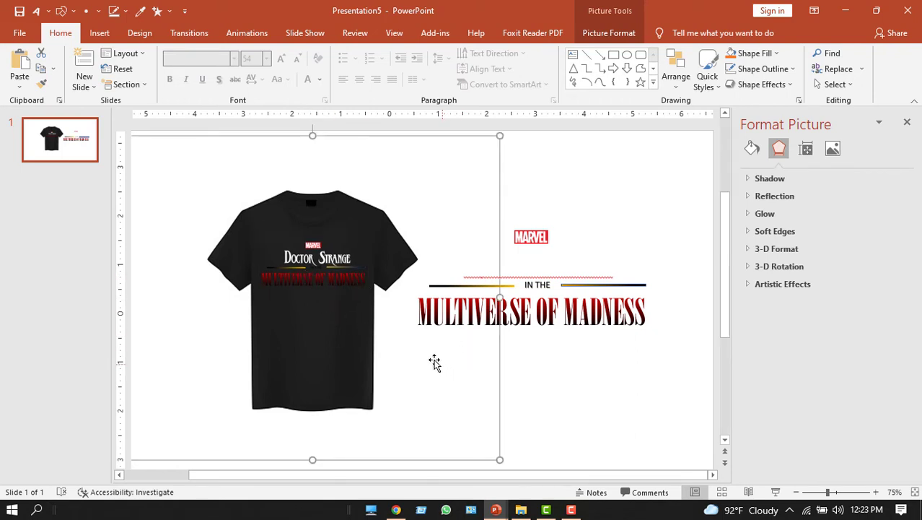
{"action": "left_click", "coordinate": [394, 509]}
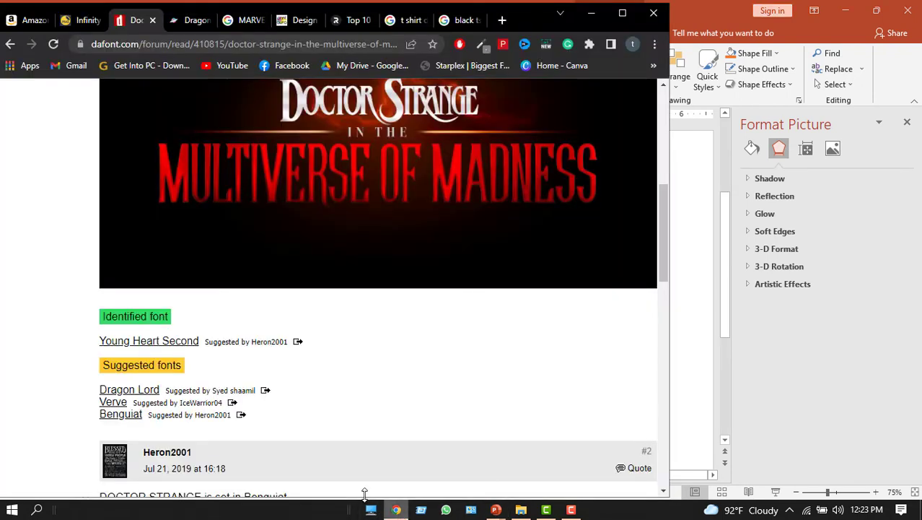
{"action": "left_click", "coordinate": [32, 20]}
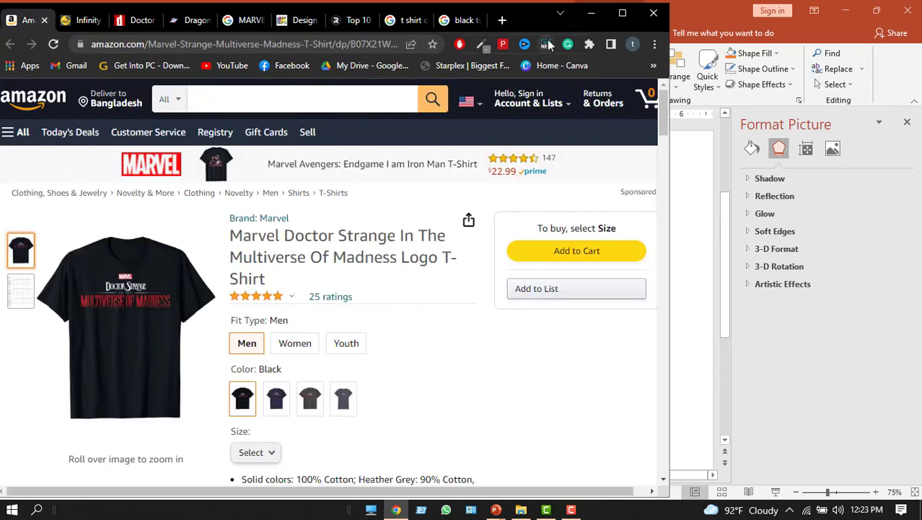
{"action": "left_click", "coordinate": [591, 12]}
{"action": "left_click", "coordinate": [536, 312]}
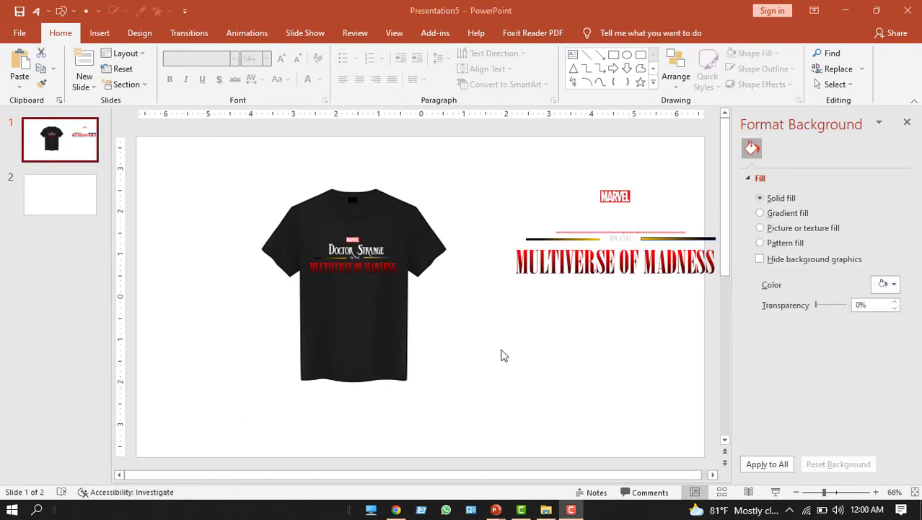
Insert the navy-blue shirt image from the T shirt folder onto slide 2
{"action": "left_click", "coordinate": [44, 190]}
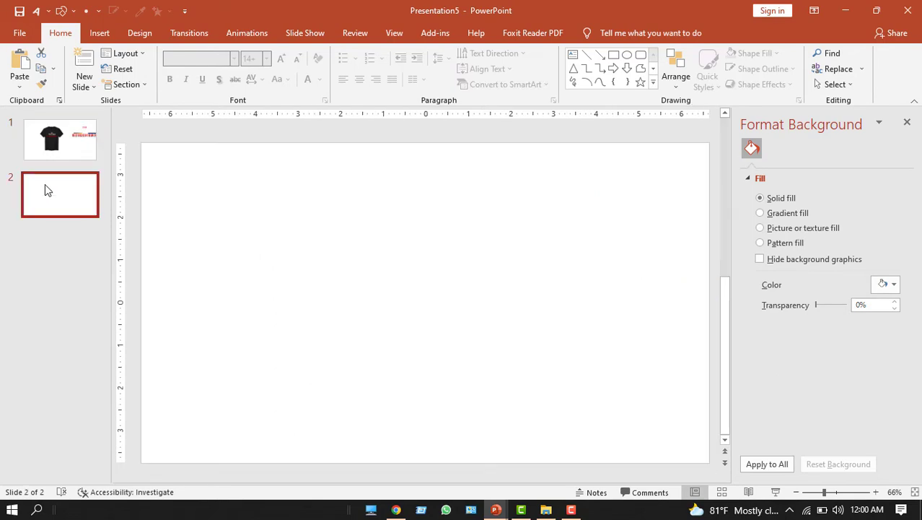
{"action": "left_click", "coordinate": [105, 36]}
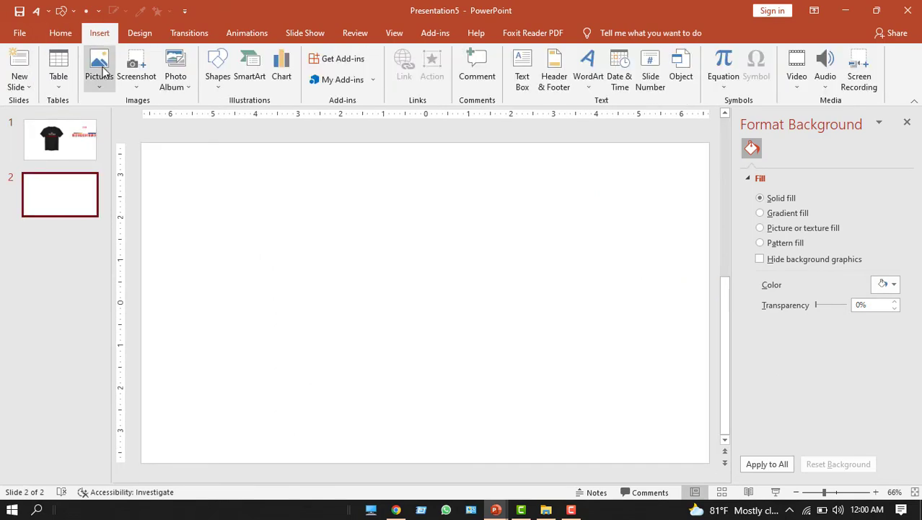
{"action": "left_click", "coordinate": [101, 73]}
{"action": "left_click", "coordinate": [125, 123]}
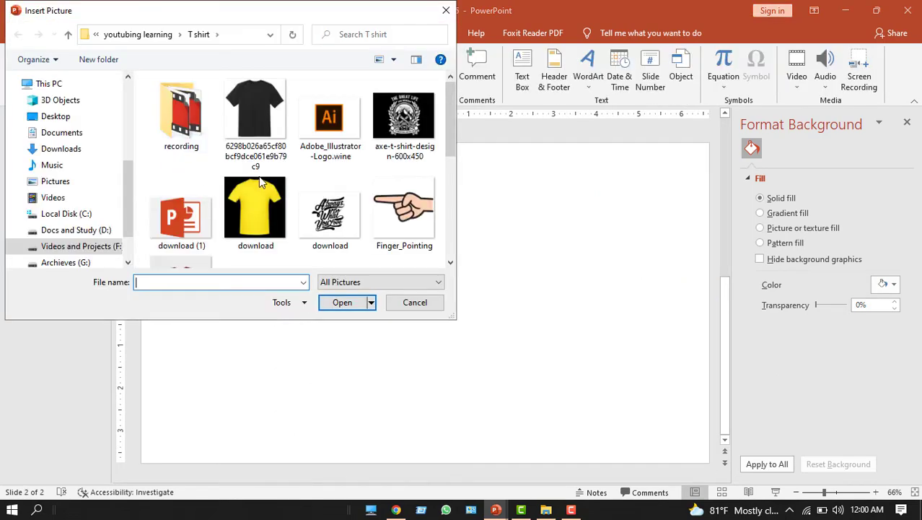
{"action": "scroll", "coordinate": [262, 182], "scroll_direction": "down", "scroll_amount": 3}
{"action": "left_click", "coordinate": [200, 202]}
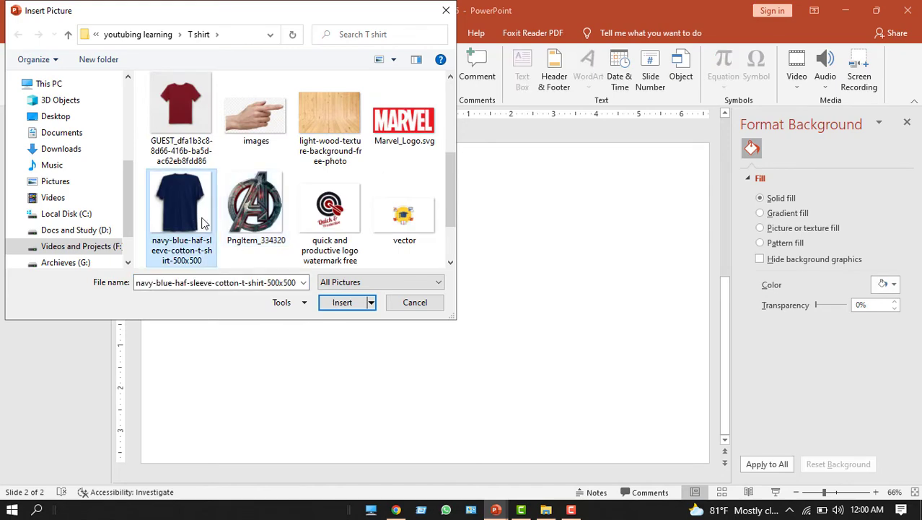
{"action": "left_click", "coordinate": [340, 303]}
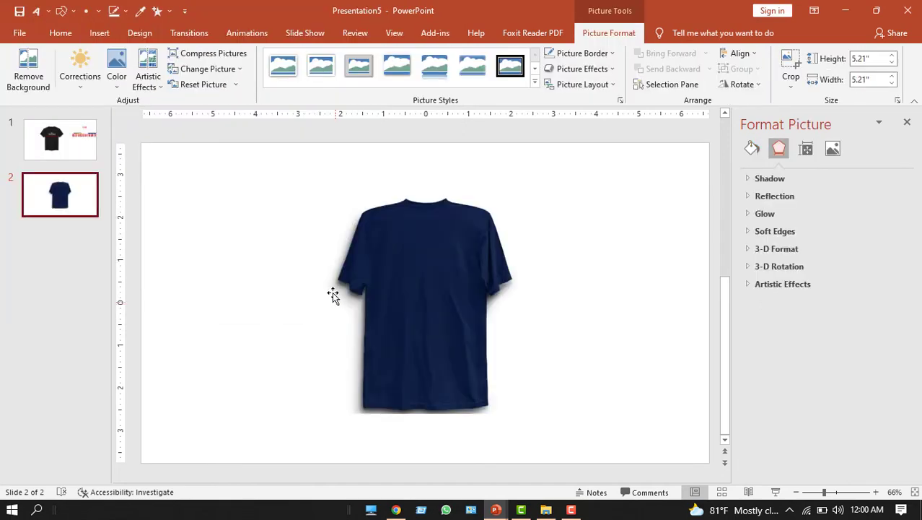
{"action": "left_click", "coordinate": [84, 144]}
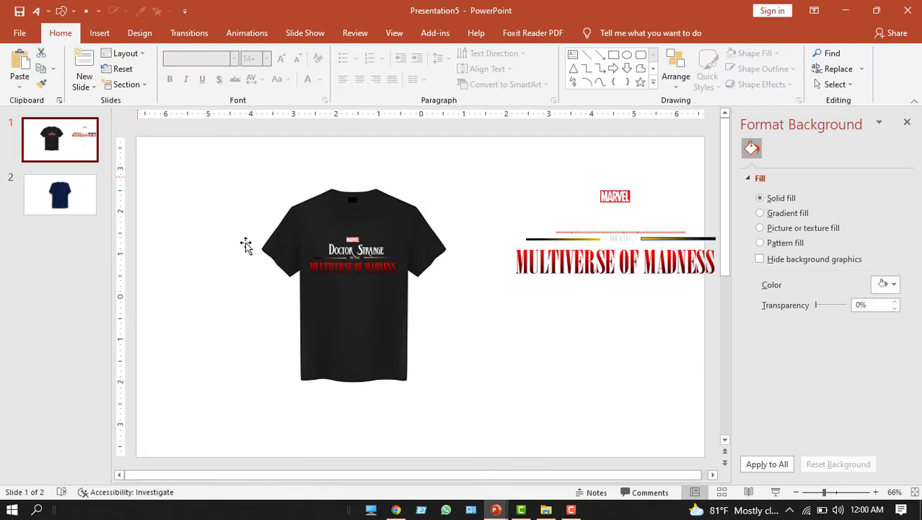
{"action": "left_click", "coordinate": [92, 208]}
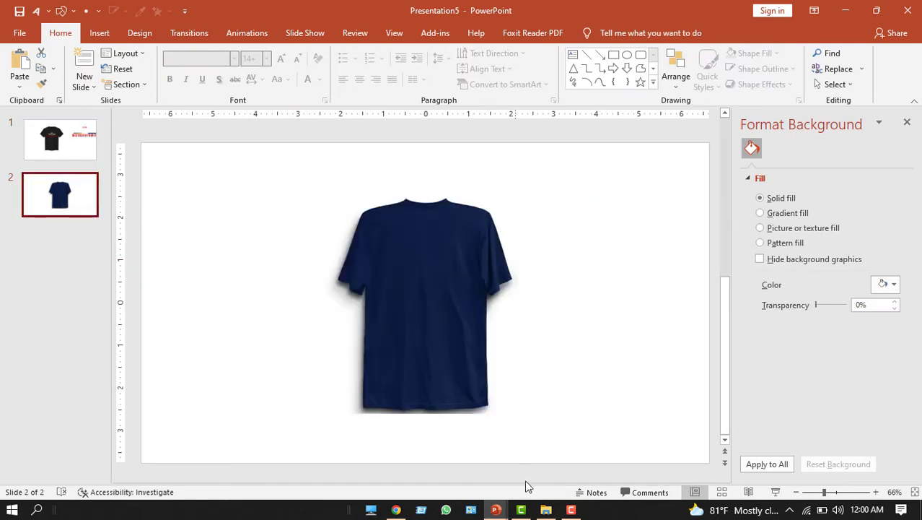
Switch to the vector presentation window and briefly open the Shapes gallery
{"action": "mouse_move", "coordinate": [498, 510]}
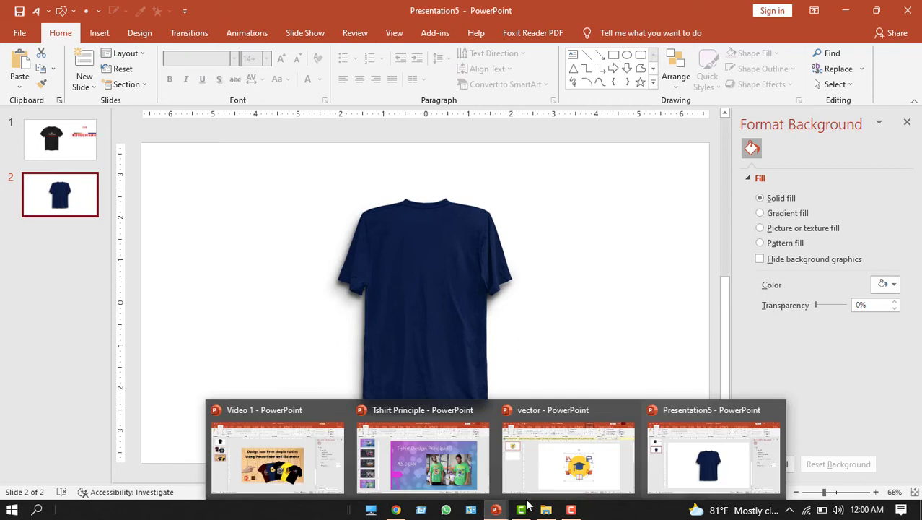
{"action": "left_click", "coordinate": [542, 491]}
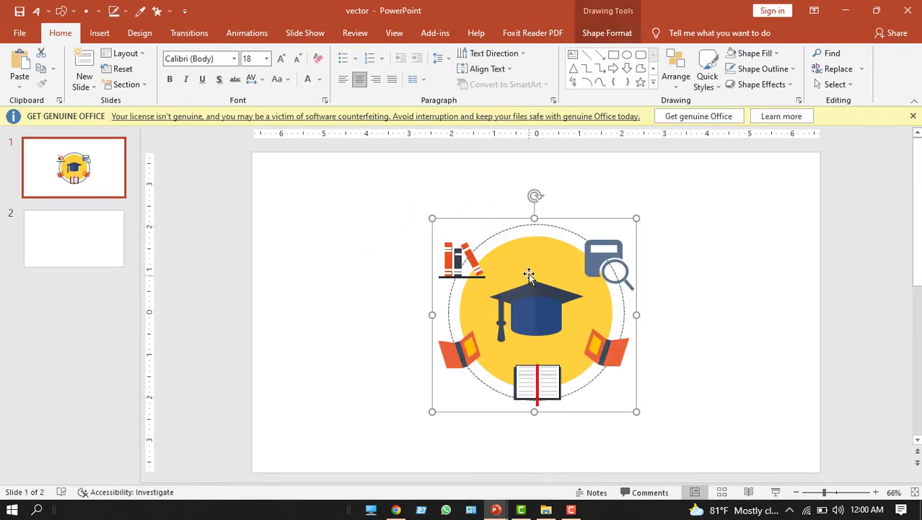
{"action": "left_click", "coordinate": [107, 29]}
{"action": "left_click", "coordinate": [217, 68]}
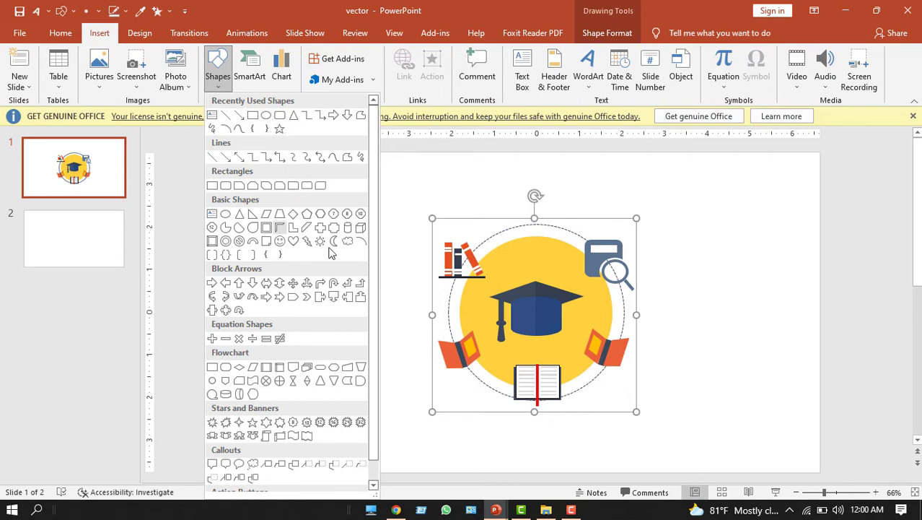
{"action": "left_click", "coordinate": [497, 193]}
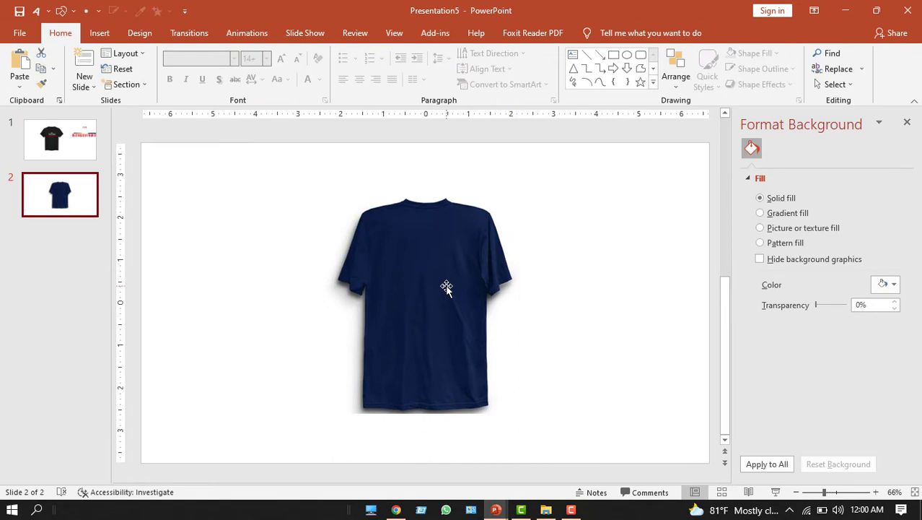
Paste the education graphic at chest-logo size on the navy shirt, then add blank slide 3
{"action": "key", "text": "ctrl+v"}
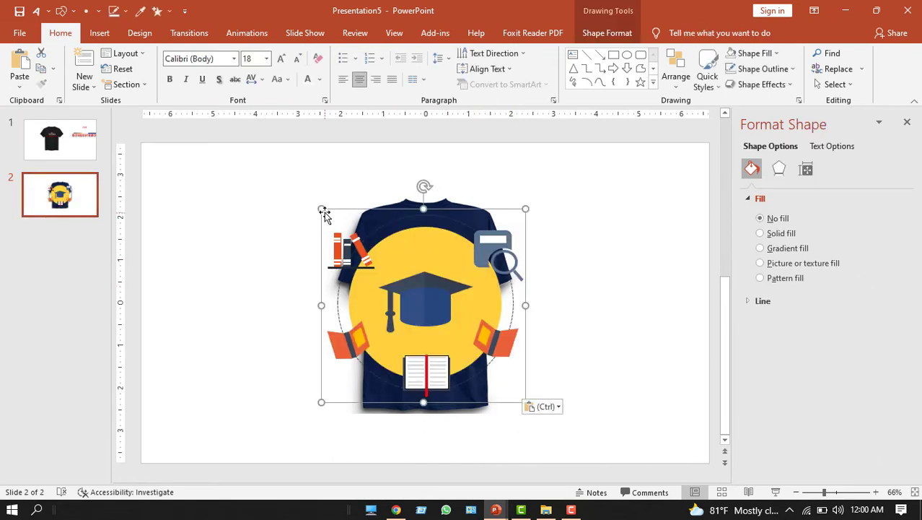
{"action": "left_click_drag", "start_coordinate": [323, 209], "coordinate": [420, 305]}
{"action": "left_click_drag", "start_coordinate": [482, 350], "coordinate": [430, 246]}
{"action": "left_click_drag", "start_coordinate": [485, 351], "coordinate": [470, 338]}
{"action": "left_click", "coordinate": [590, 360]}
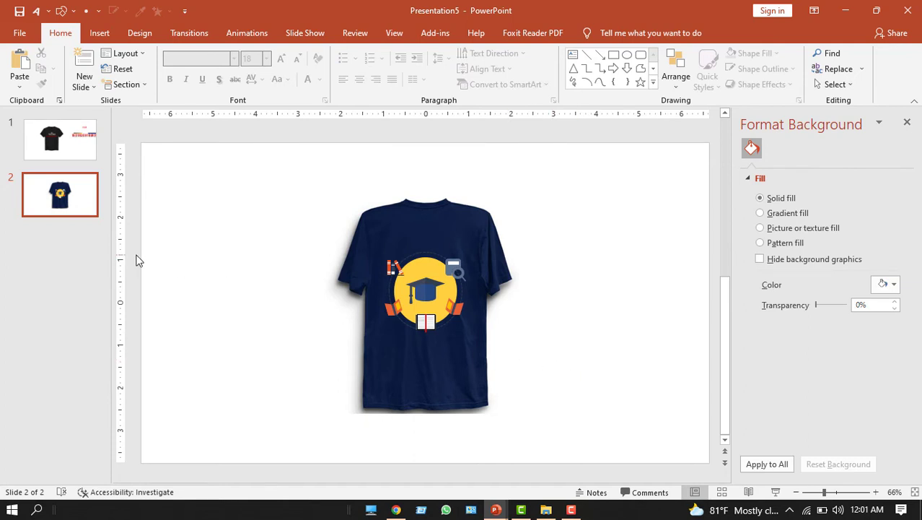
{"action": "right_click", "coordinate": [68, 249]}
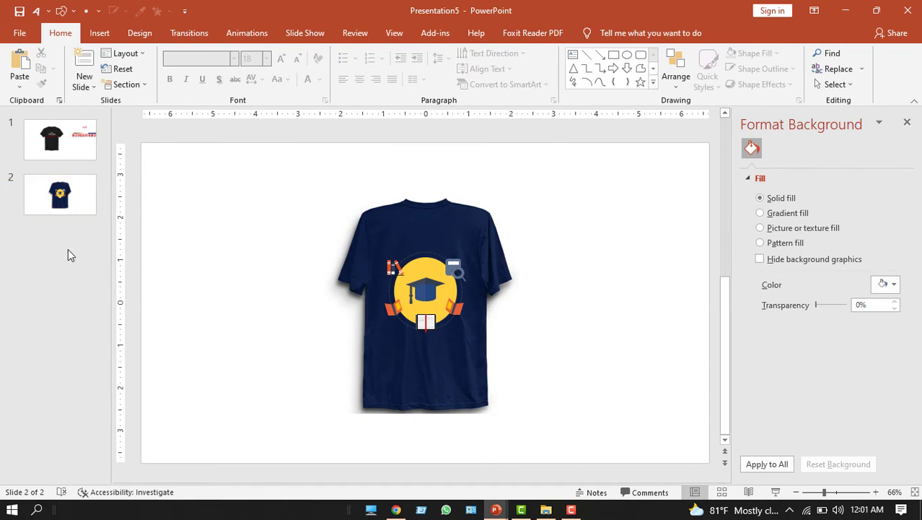
{"action": "left_click", "coordinate": [98, 295]}
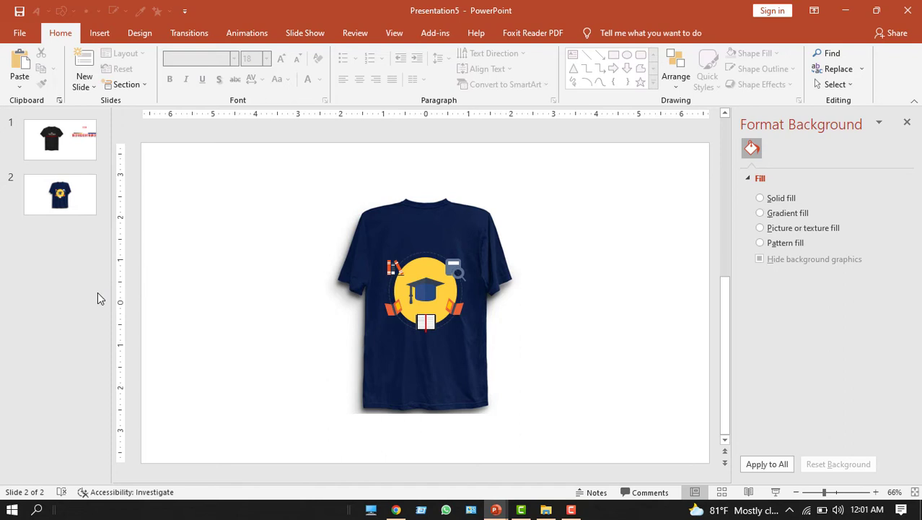
Insert the black T-shirt picture, resize it to 5.87 by 5.98 inches and reposition it
{"action": "left_click", "coordinate": [99, 32]}
{"action": "left_click", "coordinate": [99, 76]}
{"action": "left_click", "coordinate": [130, 119]}
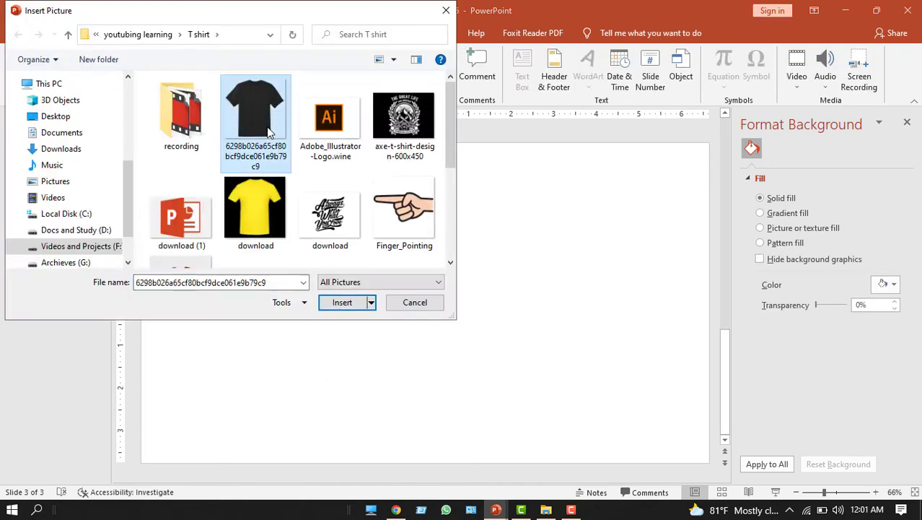
{"action": "left_click", "coordinate": [359, 303]}
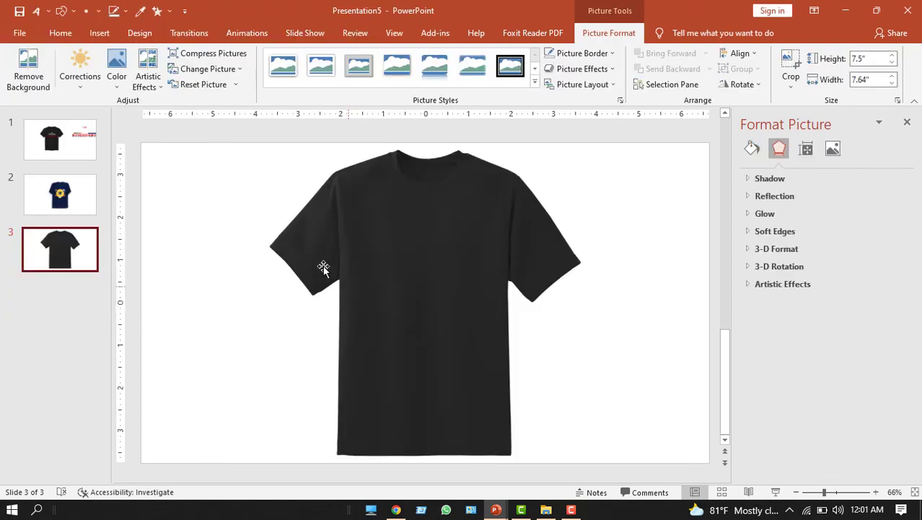
{"action": "left_click", "coordinate": [453, 207]}
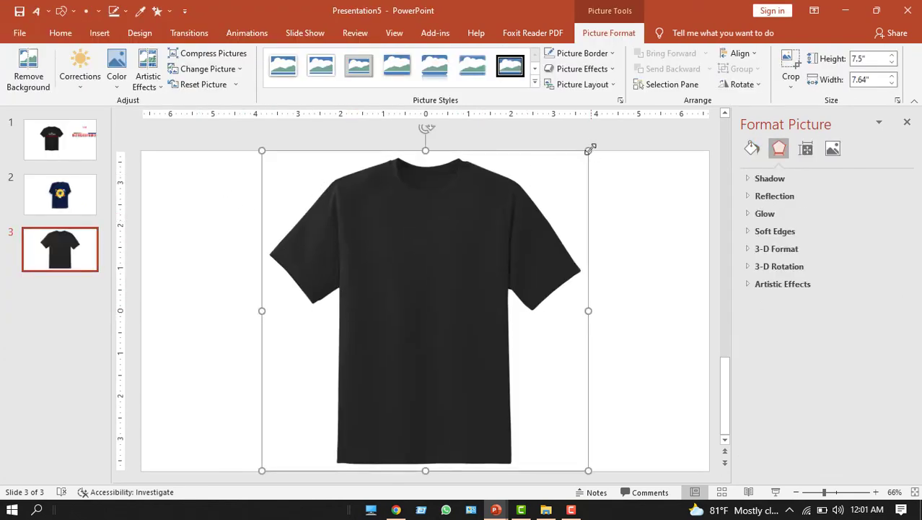
{"action": "left_click_drag", "start_coordinate": [590, 149], "coordinate": [518, 220]}
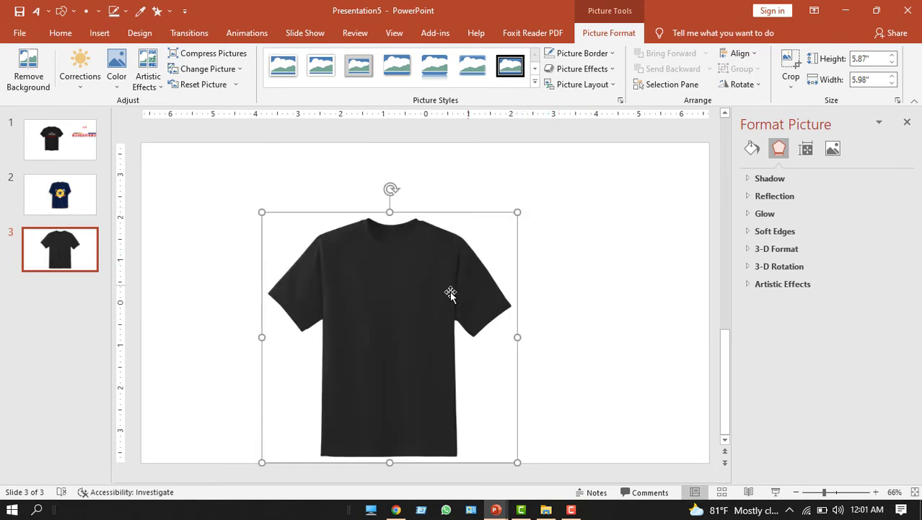
{"action": "left_click_drag", "start_coordinate": [450, 294], "coordinate": [496, 271]}
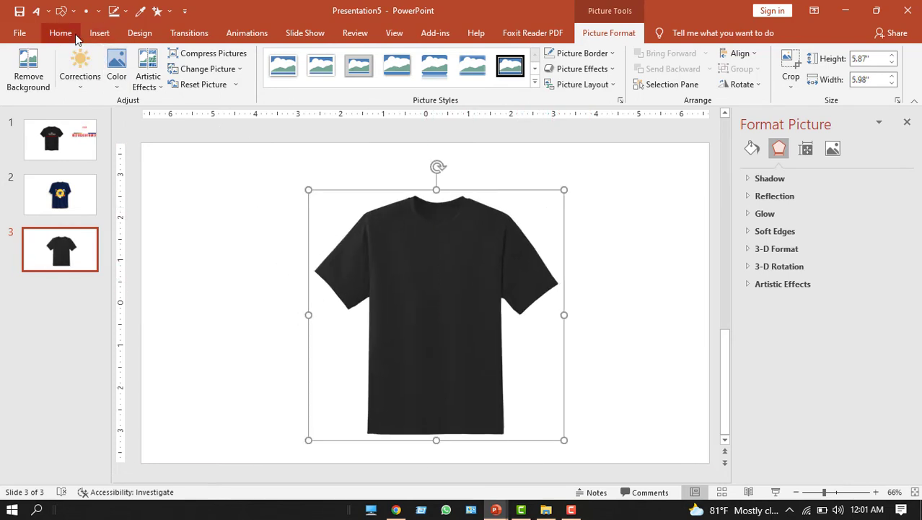
Insert the axe-t-shirt-design-600x450 mountain picture on slide 3 and drag it to the slide's left edge
{"action": "left_click", "coordinate": [98, 34]}
{"action": "left_click", "coordinate": [104, 78]}
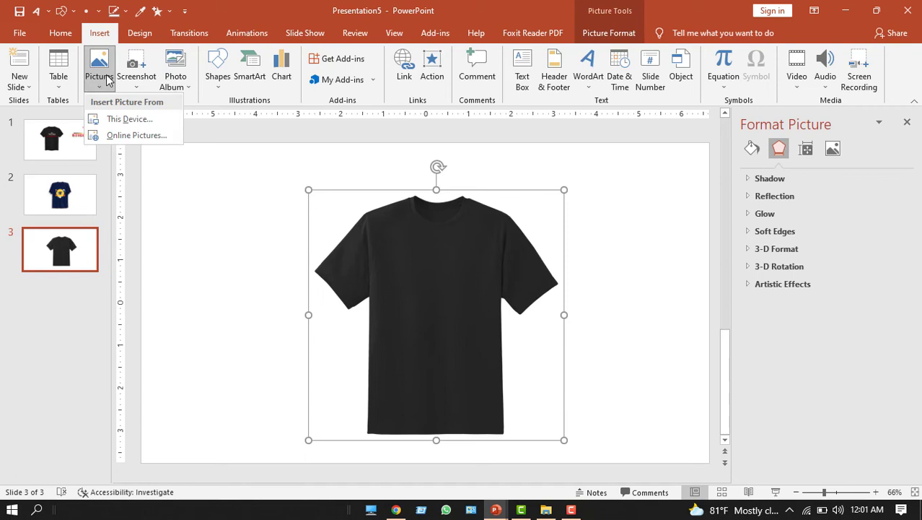
{"action": "left_click", "coordinate": [126, 119]}
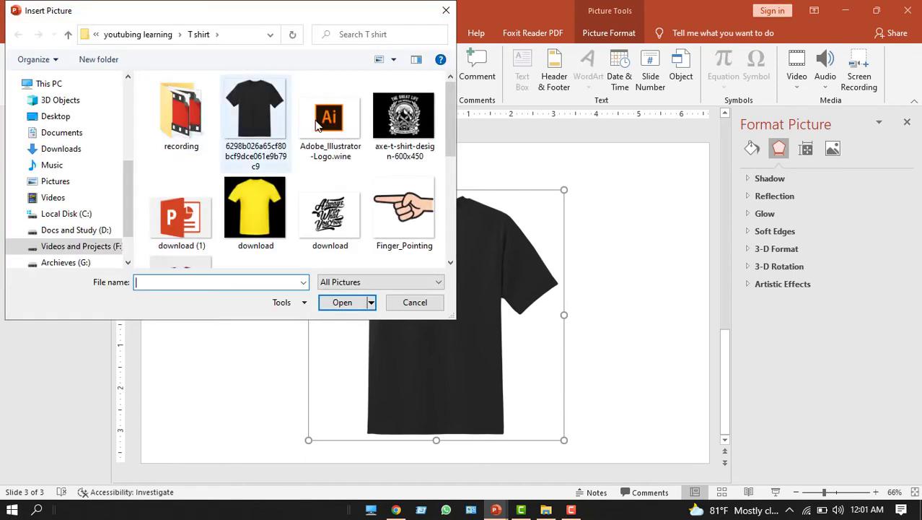
{"action": "left_click", "coordinate": [395, 130]}
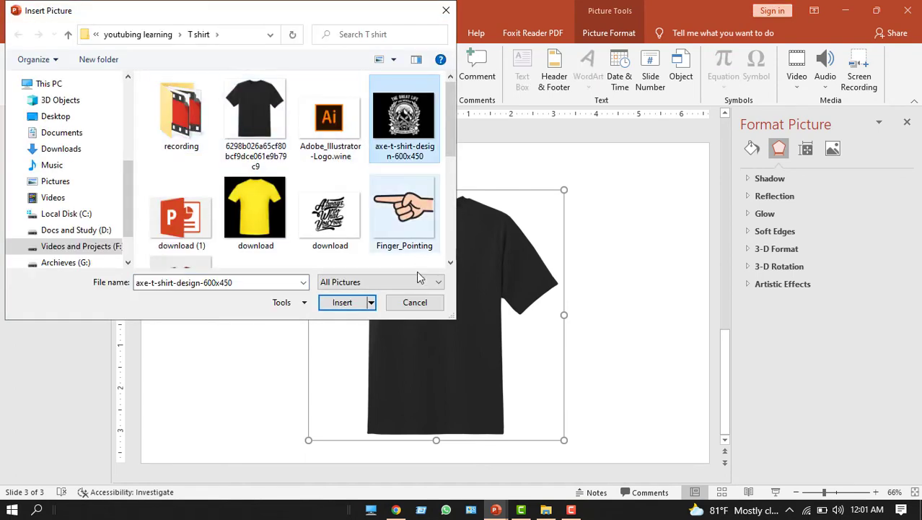
{"action": "left_click", "coordinate": [342, 302]}
{"action": "left_click_drag", "start_coordinate": [398, 283], "coordinate": [246, 281]}
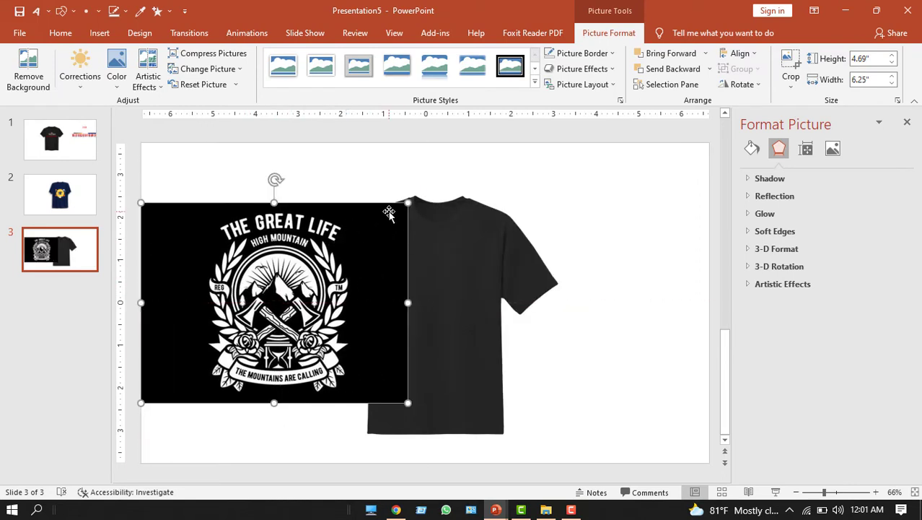
Browse Google Images results for 'typography for tshirts', then minimize Chrome to return to PowerPoint
{"action": "left_click", "coordinate": [396, 510]}
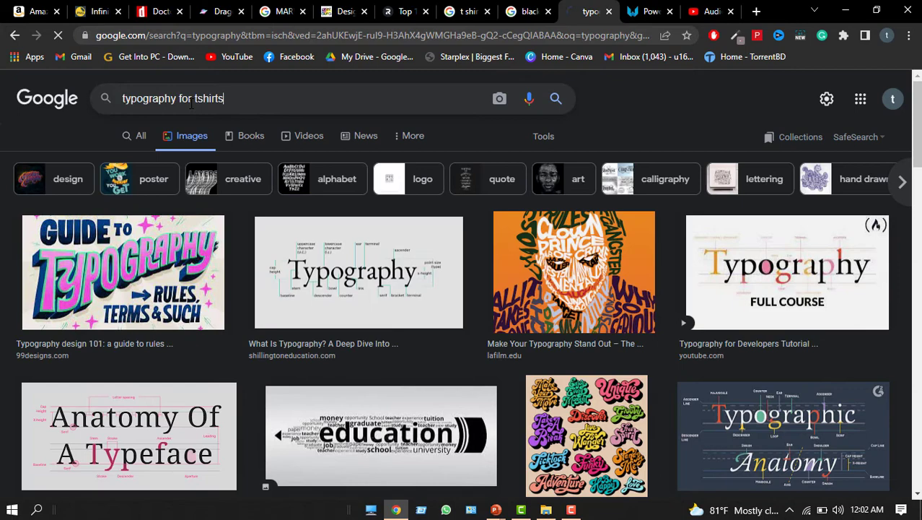
{"action": "key", "text": "Return"}
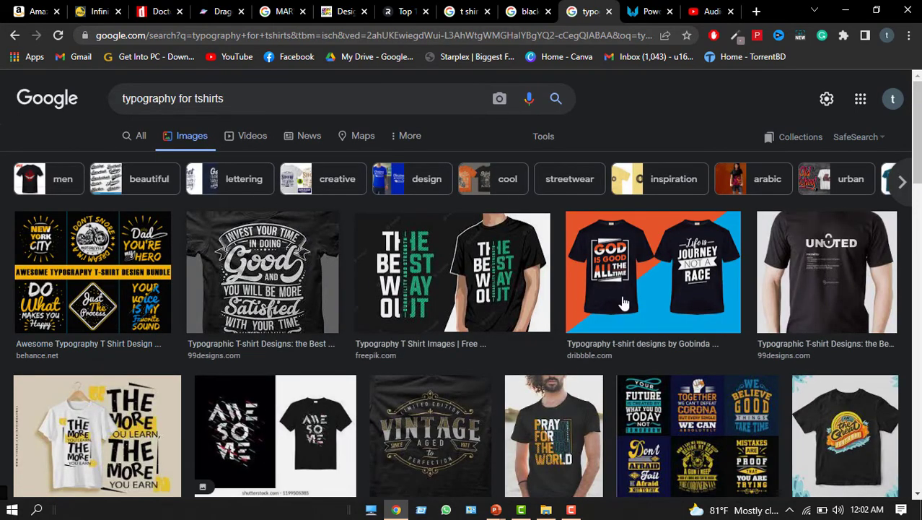
{"action": "scroll", "coordinate": [620, 314], "scroll_direction": "down", "scroll_amount": 3}
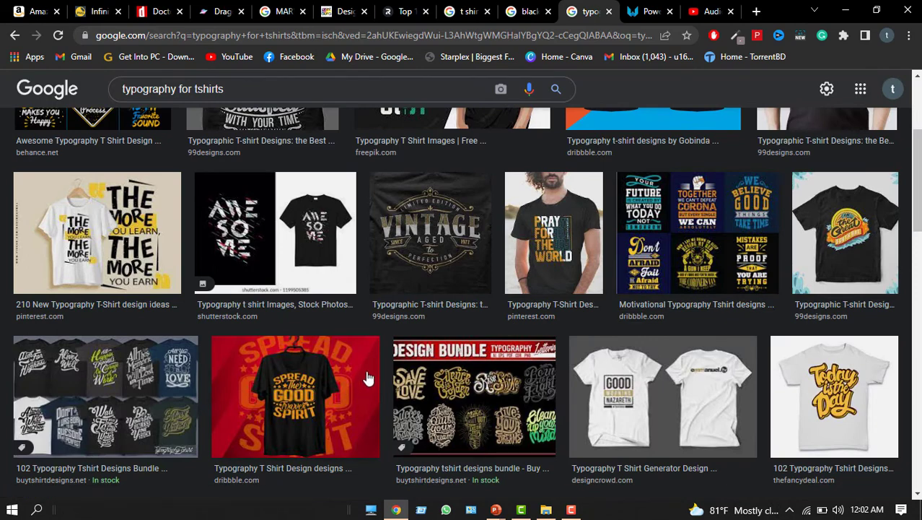
{"action": "left_click", "coordinate": [68, 410]}
{"action": "left_click", "coordinate": [843, 11]}
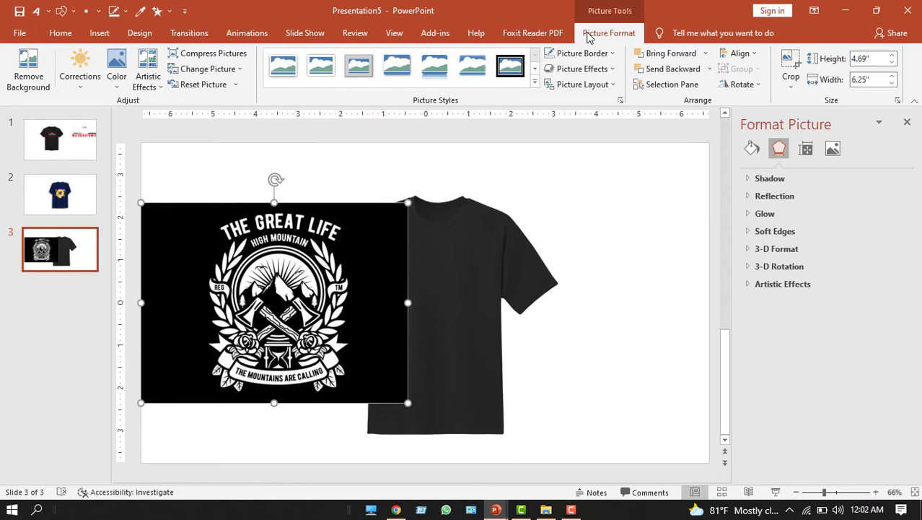
Remove the black background from The Great Life logo picture, keeping the full design area
{"action": "left_click", "coordinate": [23, 79]}
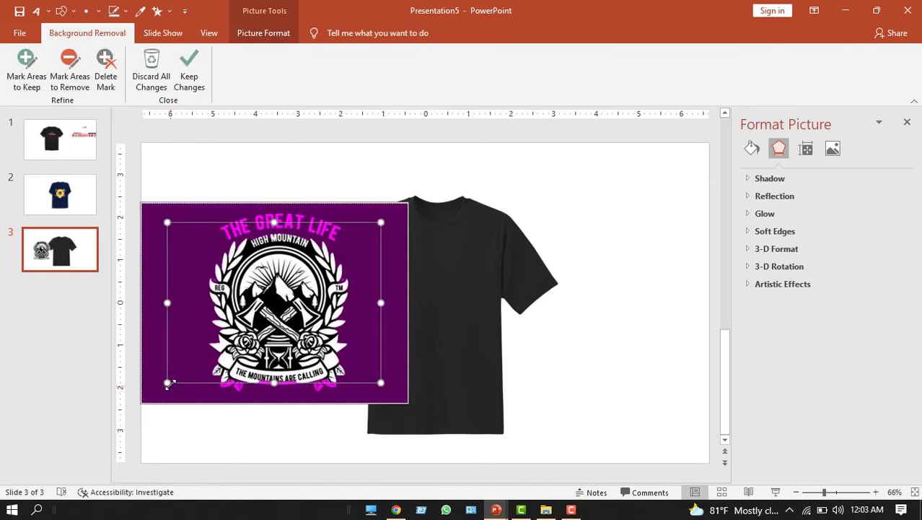
{"action": "left_click_drag", "start_coordinate": [168, 383], "coordinate": [149, 407]}
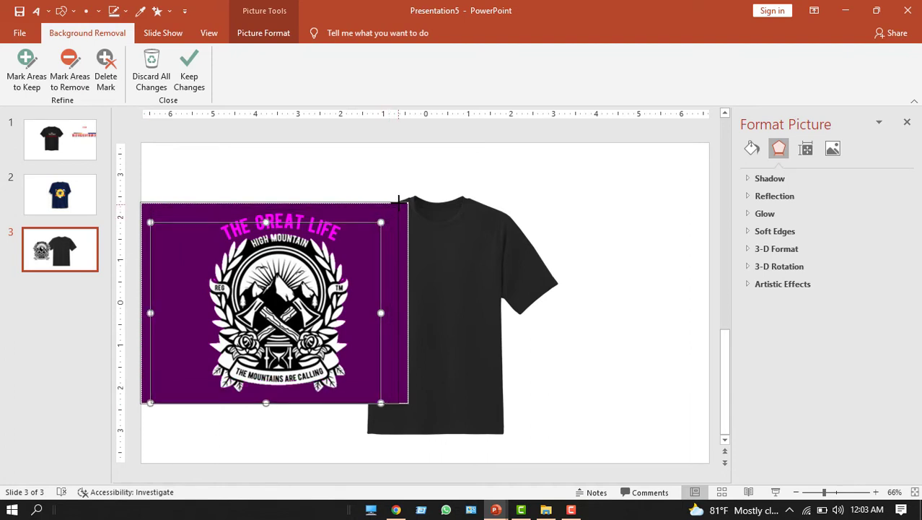
{"action": "left_click_drag", "start_coordinate": [399, 200], "coordinate": [400, 203]}
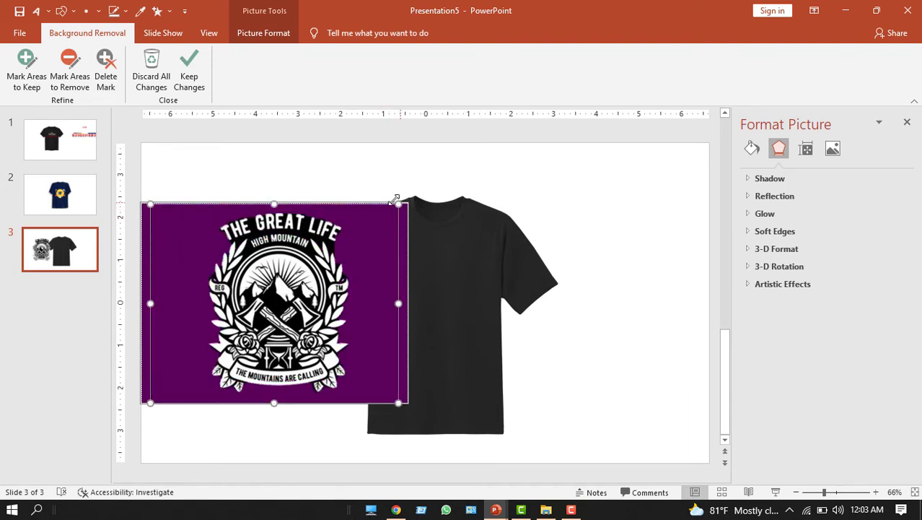
{"action": "left_click", "coordinate": [185, 80]}
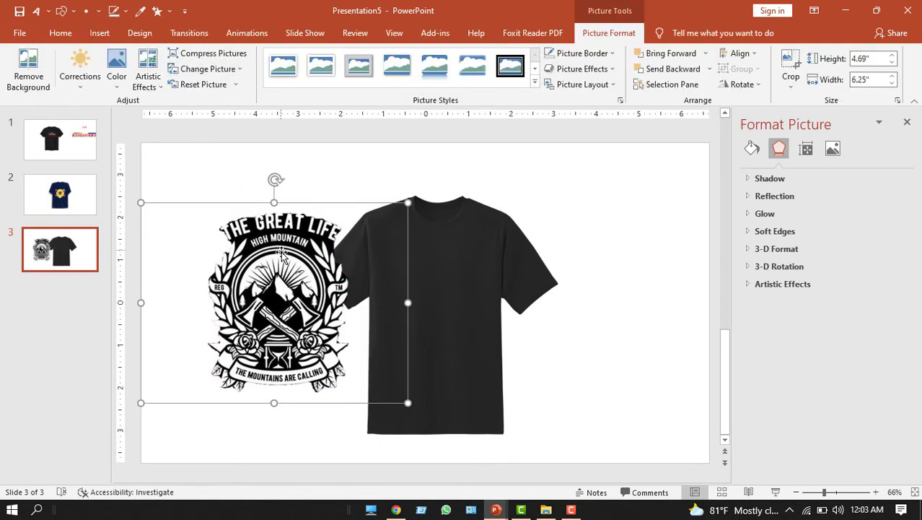
Move the logo onto the T-shirt and shrink it to sit centred on the chest
{"action": "left_click_drag", "start_coordinate": [323, 278], "coordinate": [464, 278]}
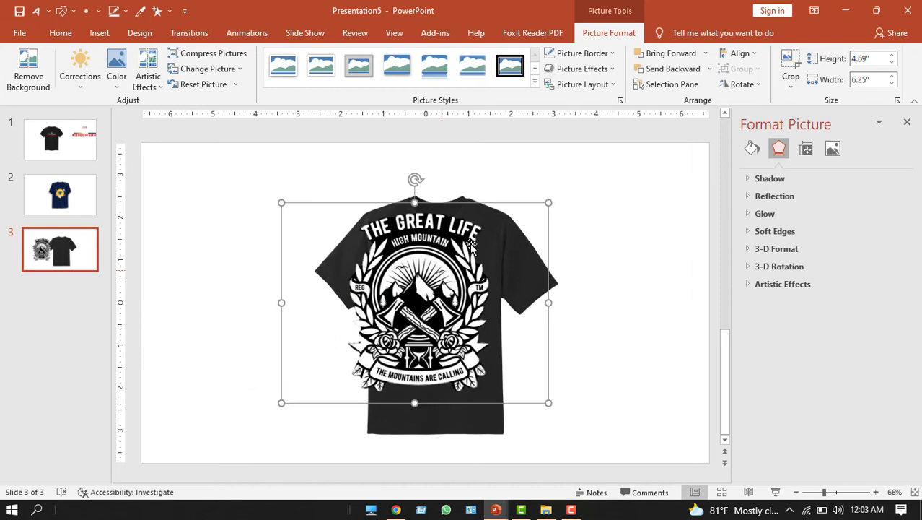
{"action": "left_click_drag", "start_coordinate": [549, 202], "coordinate": [444, 321]}
{"action": "left_click_drag", "start_coordinate": [377, 339], "coordinate": [426, 319]}
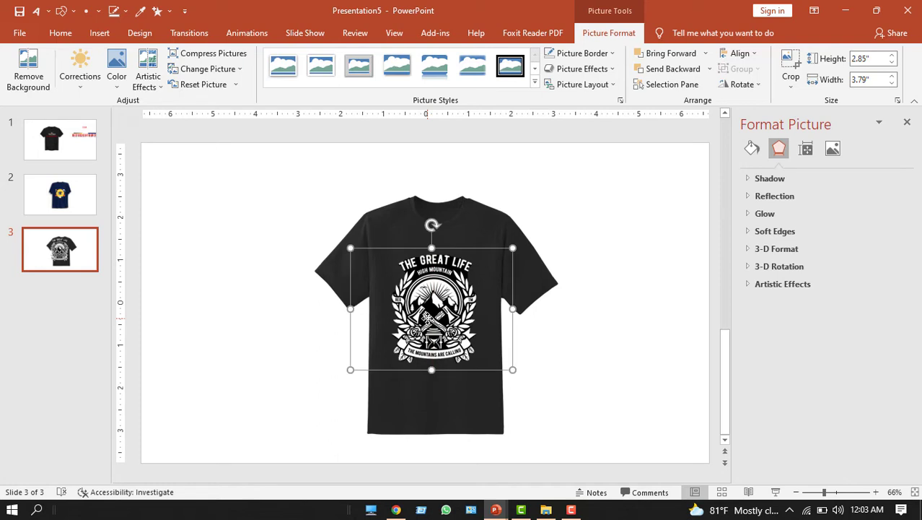
Recolour the T-shirt picture with Black and White: 50%
{"action": "left_click", "coordinate": [446, 422]}
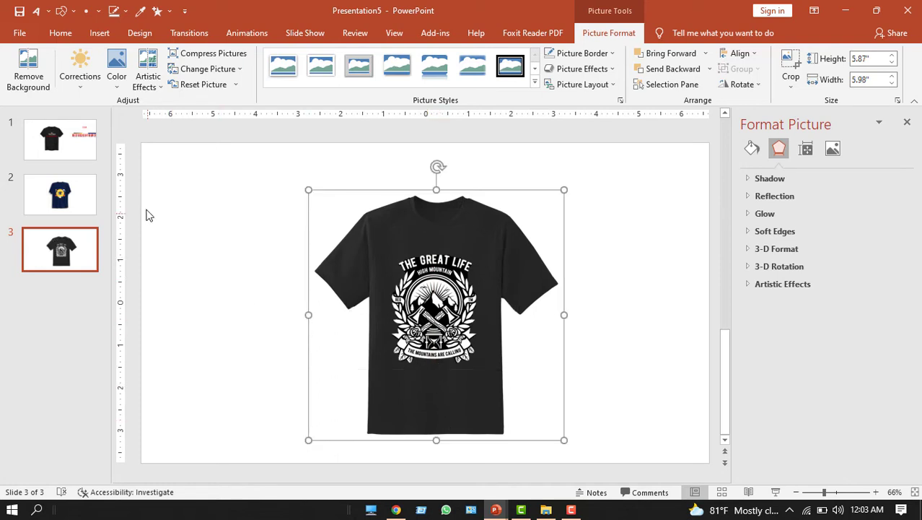
{"action": "left_click", "coordinate": [115, 78]}
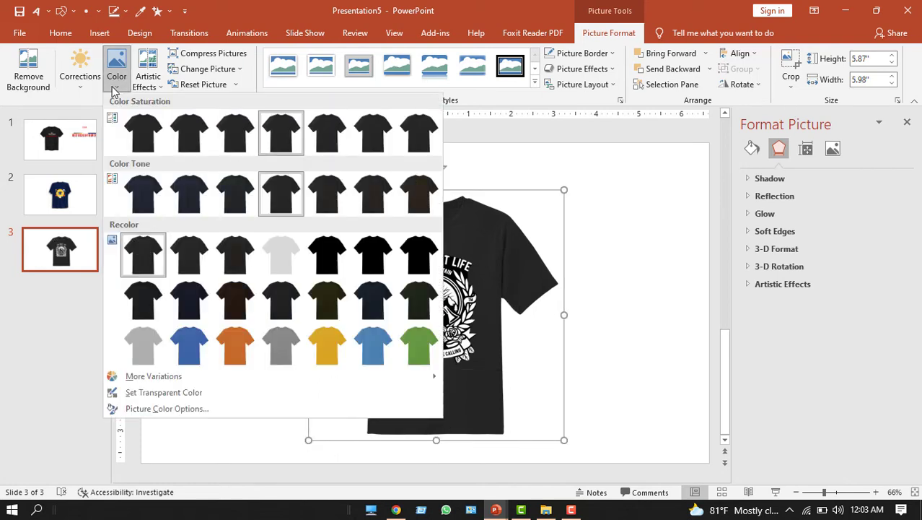
{"action": "left_click", "coordinate": [363, 246]}
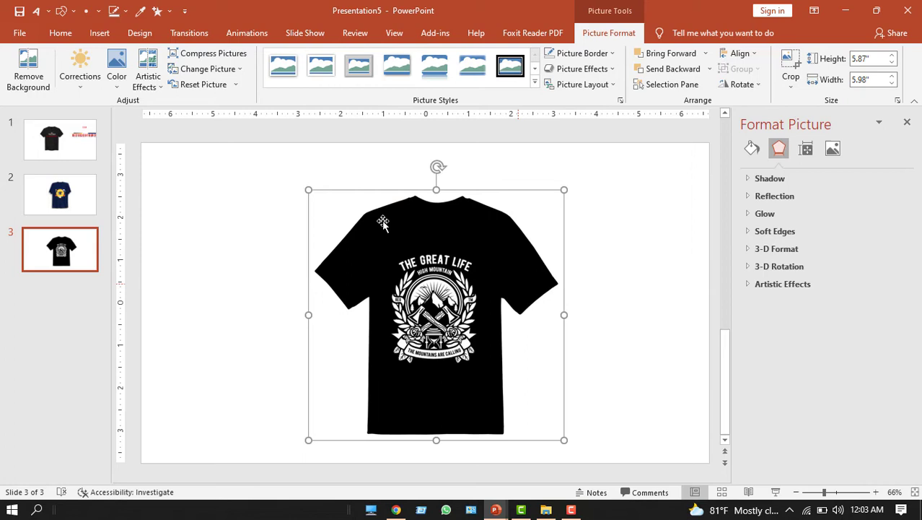
{"action": "right_click", "coordinate": [74, 334]}
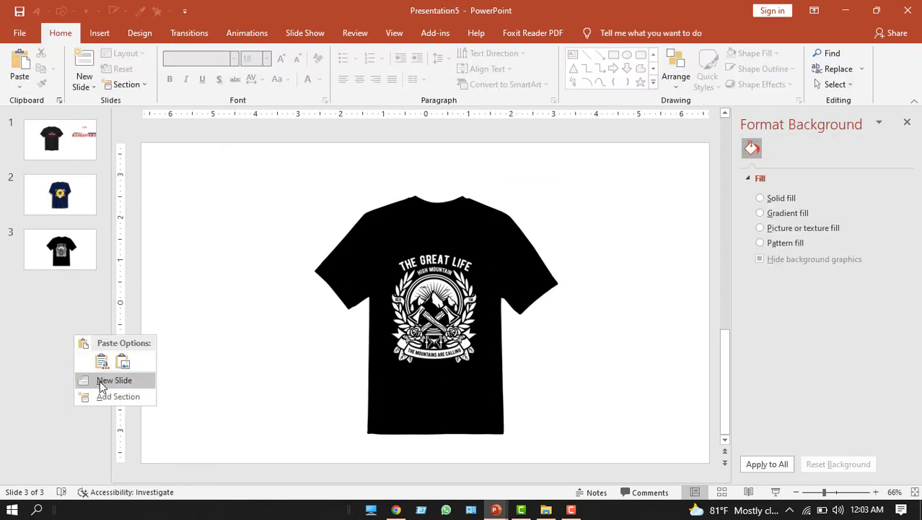
Add a new slide 4 and insert the yellow T-shirt picture from this computer
{"action": "left_click", "coordinate": [103, 380]}
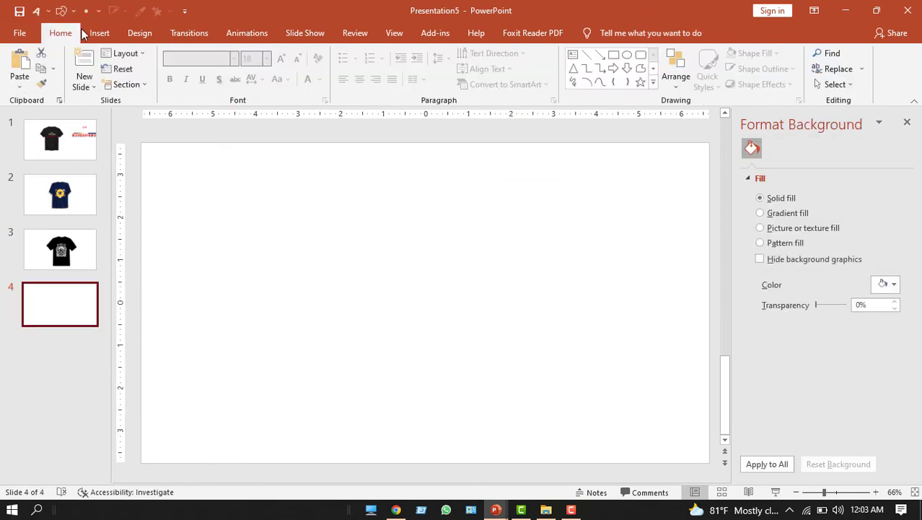
{"action": "left_click", "coordinate": [99, 33]}
{"action": "left_click", "coordinate": [99, 69]}
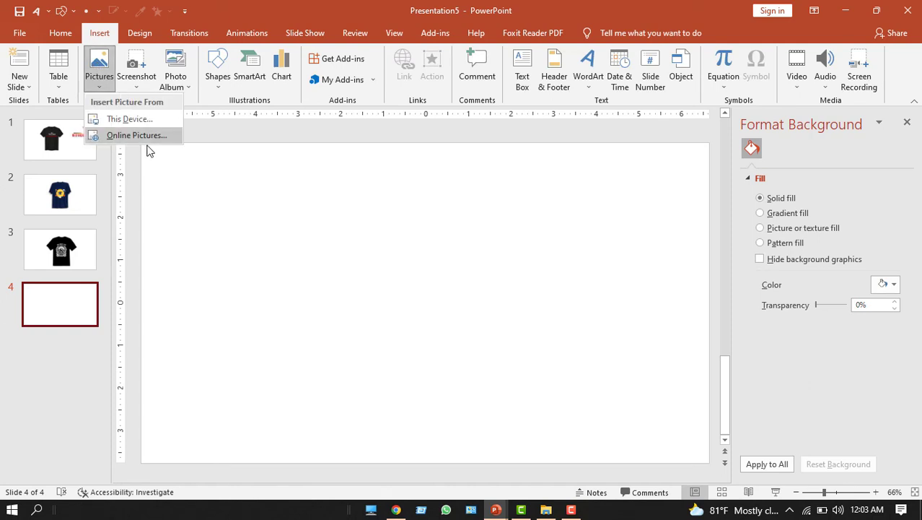
{"action": "left_click", "coordinate": [131, 119]}
{"action": "left_click", "coordinate": [276, 209]}
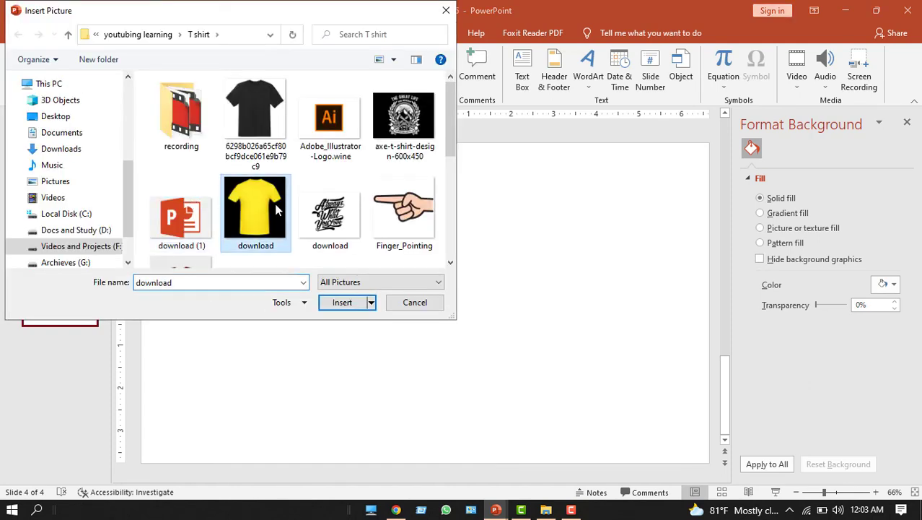
{"action": "left_click", "coordinate": [343, 302]}
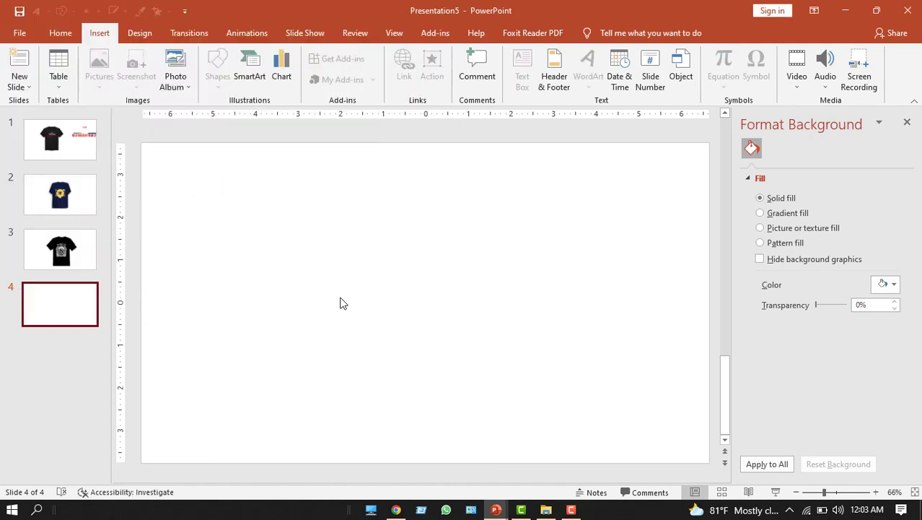
Insert the watermark-free Quick & Productive logo and move the yellow T-shirt left beside it
{"action": "left_click", "coordinate": [68, 34]}
{"action": "left_click", "coordinate": [87, 36]}
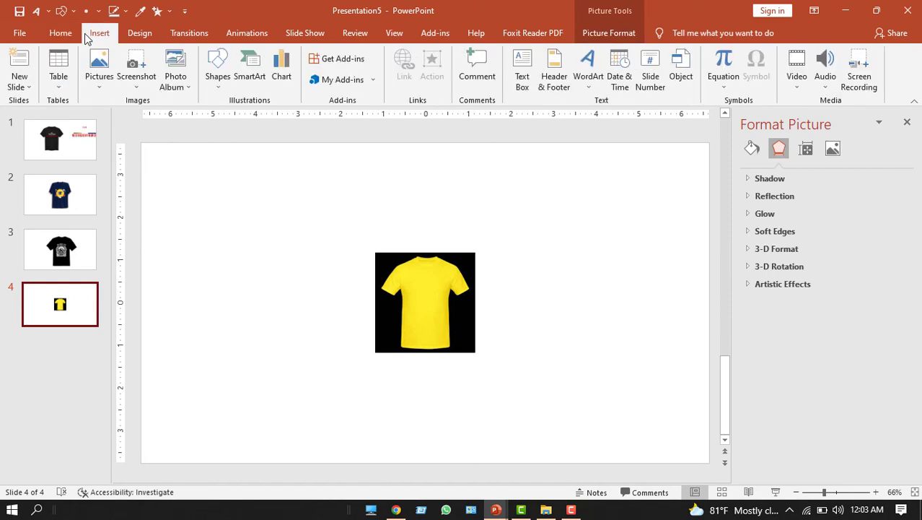
{"action": "left_click", "coordinate": [99, 71]}
{"action": "left_click", "coordinate": [132, 120]}
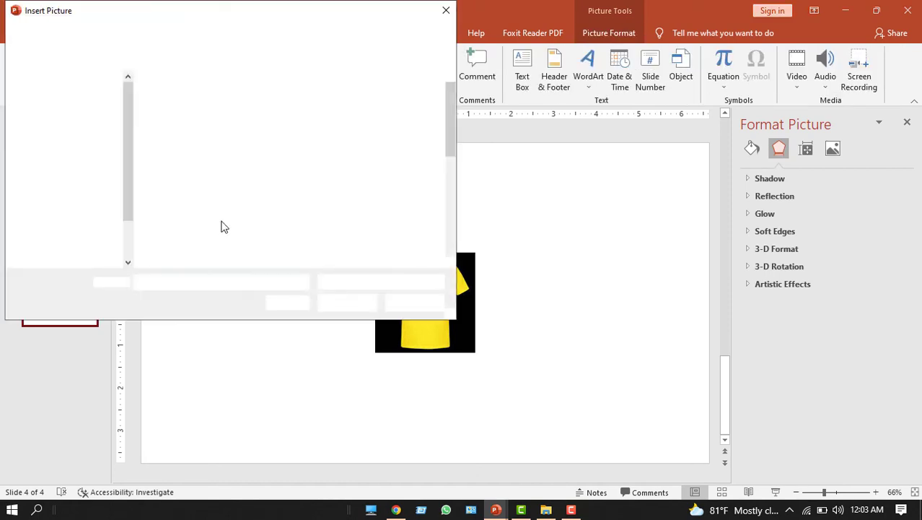
{"action": "scroll", "coordinate": [232, 205], "scroll_direction": "down", "scroll_amount": 5}
{"action": "scroll", "coordinate": [232, 206], "scroll_direction": "up", "scroll_amount": 1}
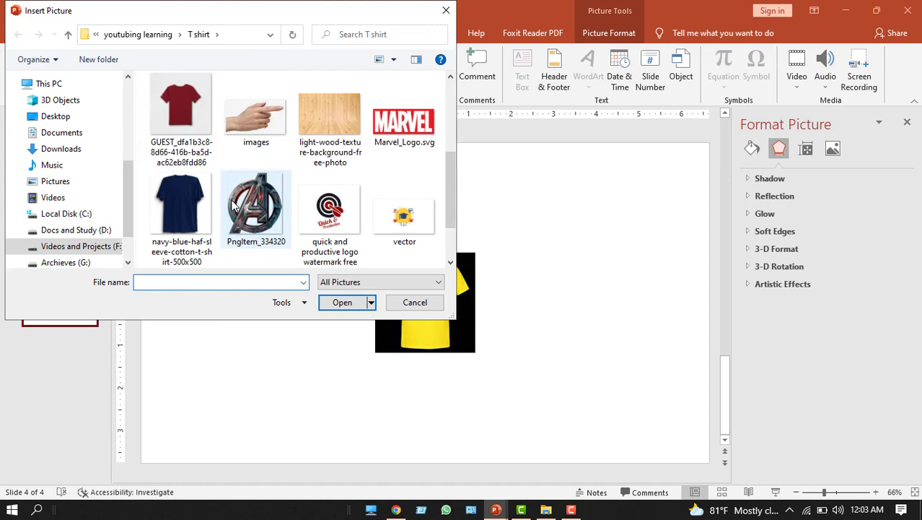
{"action": "scroll", "coordinate": [234, 206], "scroll_direction": "down", "scroll_amount": 1}
{"action": "left_click", "coordinate": [319, 184]}
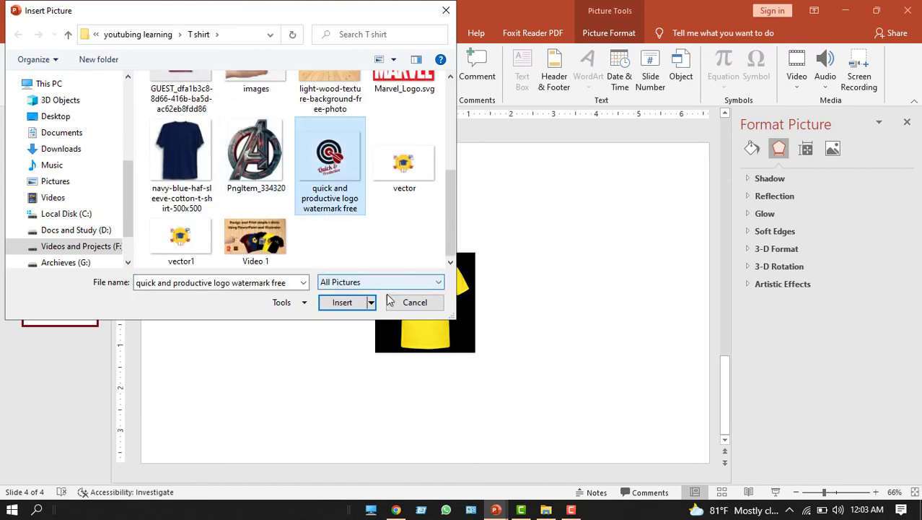
{"action": "left_click", "coordinate": [348, 302]}
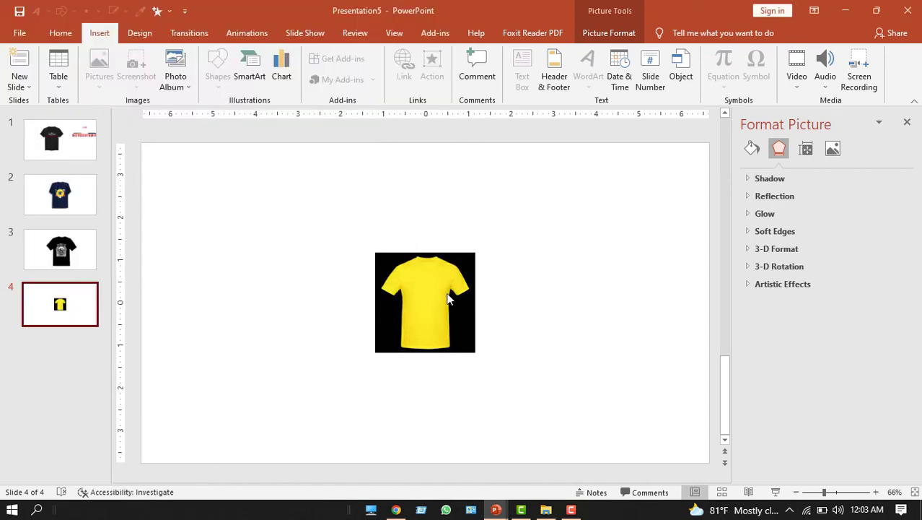
{"action": "left_click_drag", "start_coordinate": [447, 274], "coordinate": [634, 254]}
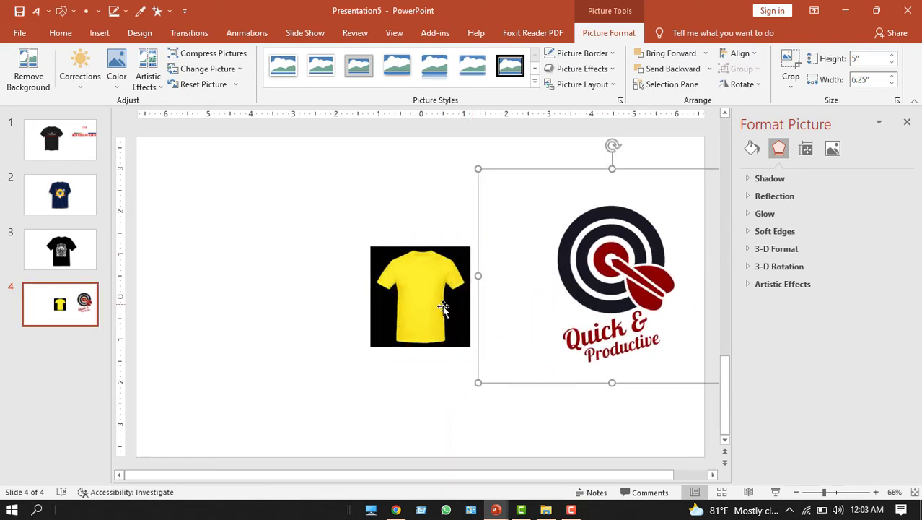
{"action": "left_click_drag", "start_coordinate": [443, 307], "coordinate": [343, 307]}
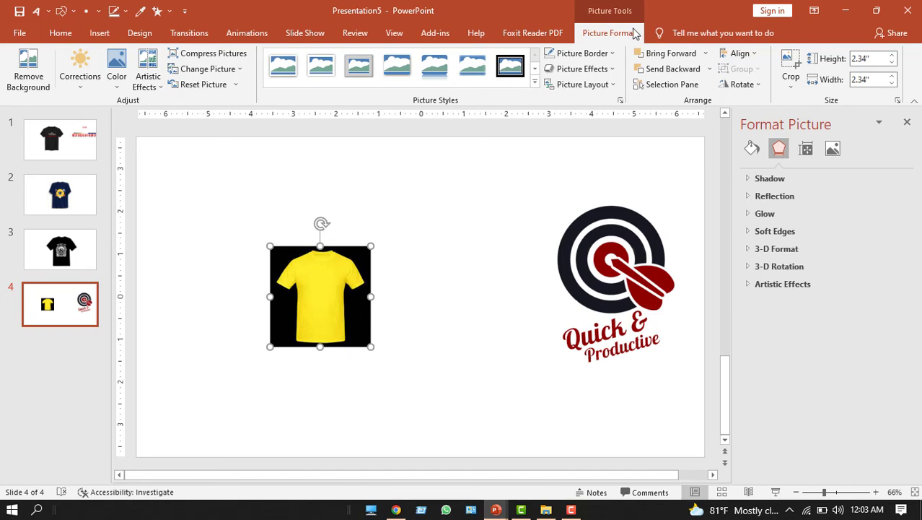
Remove the yellow T-shirt's black background and enlarge the shirt to about 4.89 inches
{"action": "left_click", "coordinate": [30, 67]}
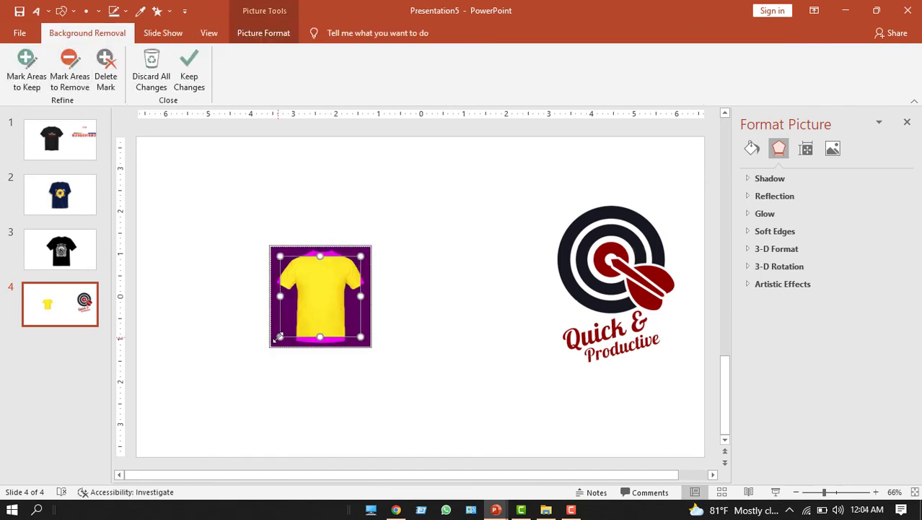
{"action": "left_click_drag", "start_coordinate": [280, 336], "coordinate": [270, 346]}
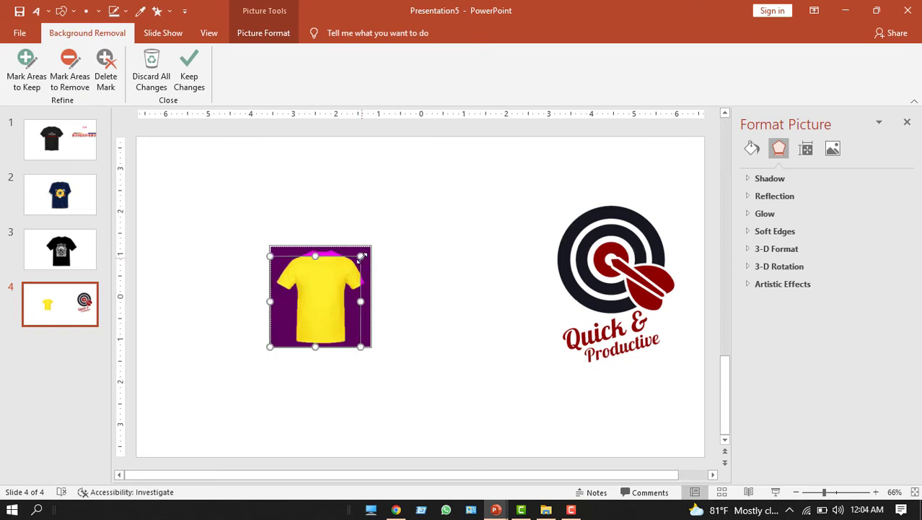
{"action": "left_click_drag", "start_coordinate": [362, 256], "coordinate": [370, 247]}
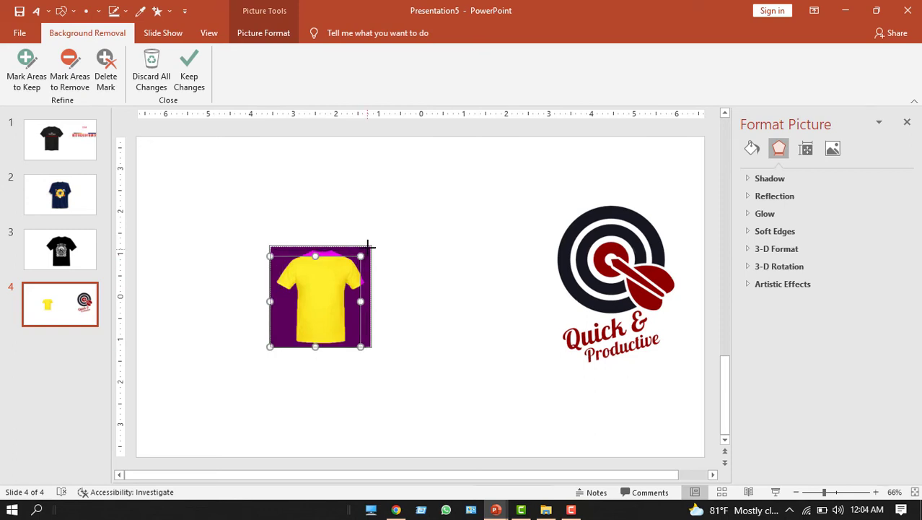
{"action": "left_click", "coordinate": [189, 79]}
{"action": "left_click_drag", "start_coordinate": [368, 245], "coordinate": [480, 145]}
{"action": "left_click_drag", "start_coordinate": [418, 243], "coordinate": [403, 317]}
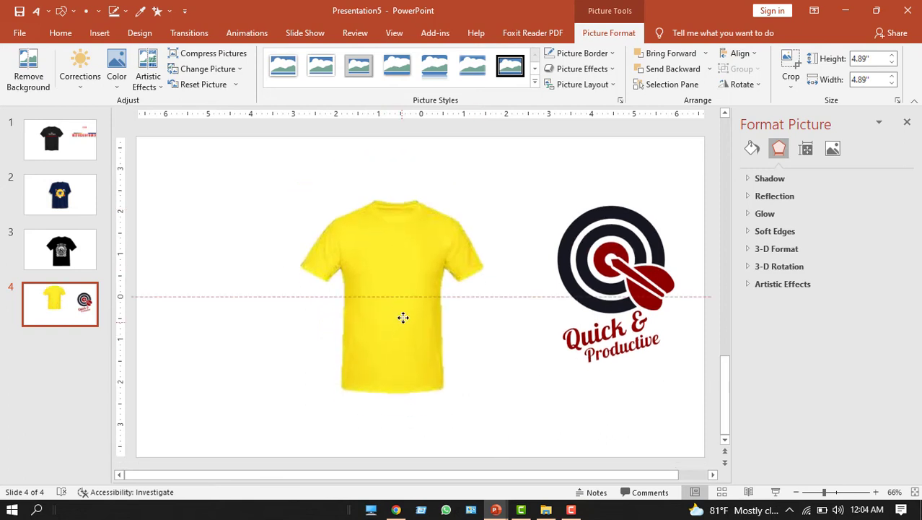
Shrink the Quick & Productive logo to about 2.59 by 3.24 inches and centre it on the chest
{"action": "left_click", "coordinate": [651, 298]}
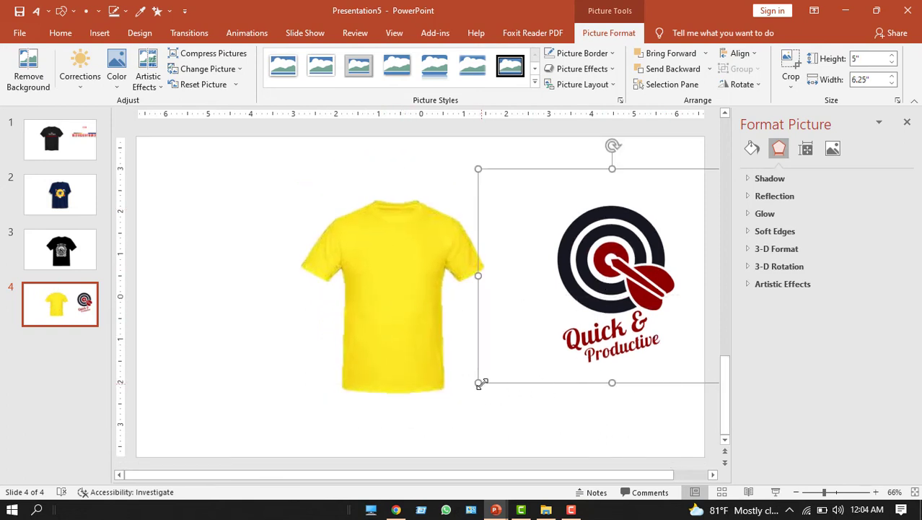
{"action": "left_click_drag", "start_coordinate": [478, 382], "coordinate": [608, 280]}
{"action": "left_click_drag", "start_coordinate": [672, 221], "coordinate": [400, 281]}
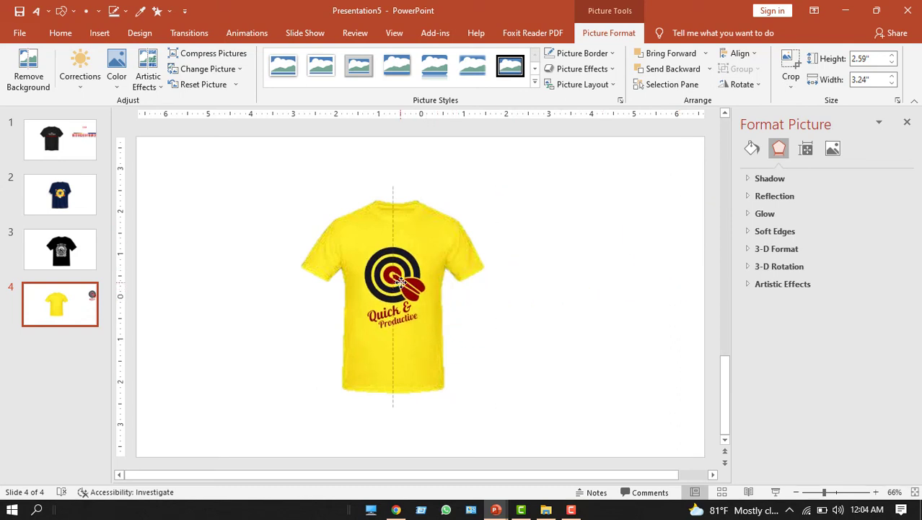
{"action": "left_click_drag", "start_coordinate": [401, 281], "coordinate": [401, 281]}
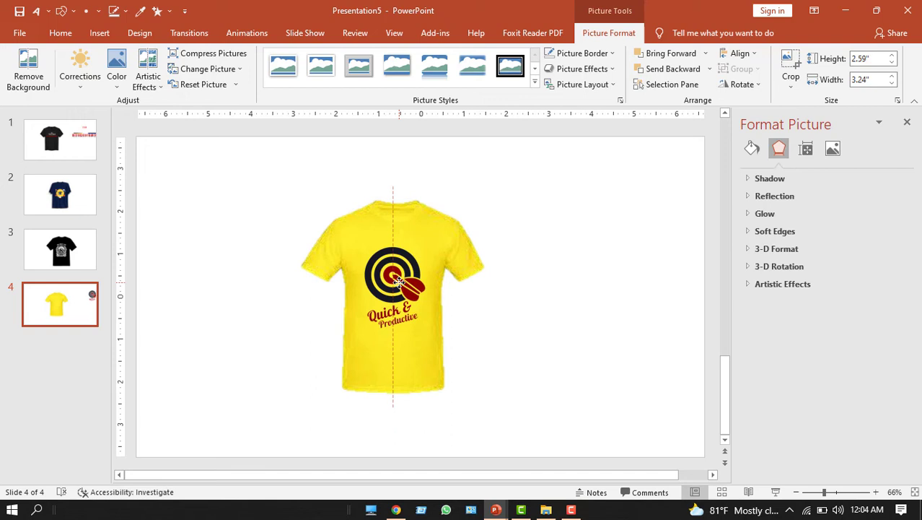
{"action": "left_click", "coordinate": [28, 359]}
Add slide 5 with the dark red T-shirt picture images (40), enlarged to about 4.47 inches
{"action": "right_click", "coordinate": [46, 360]}
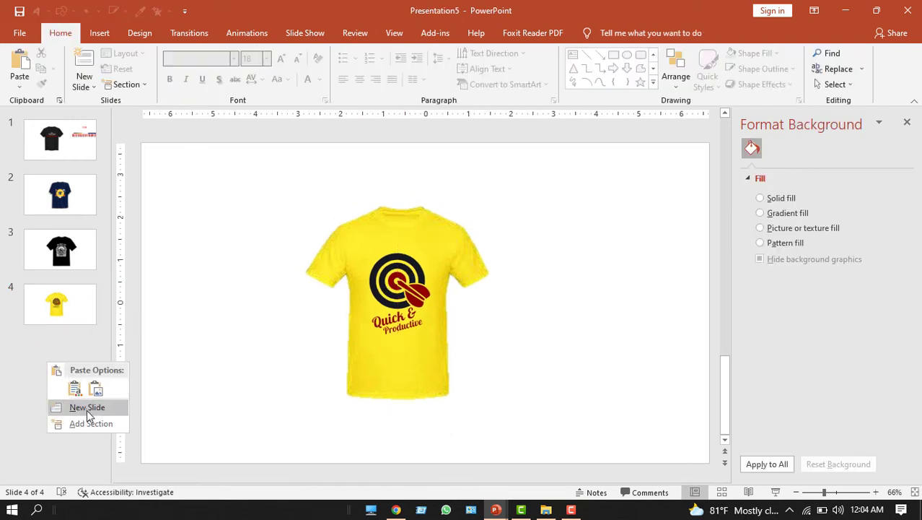
{"action": "left_click", "coordinate": [87, 408]}
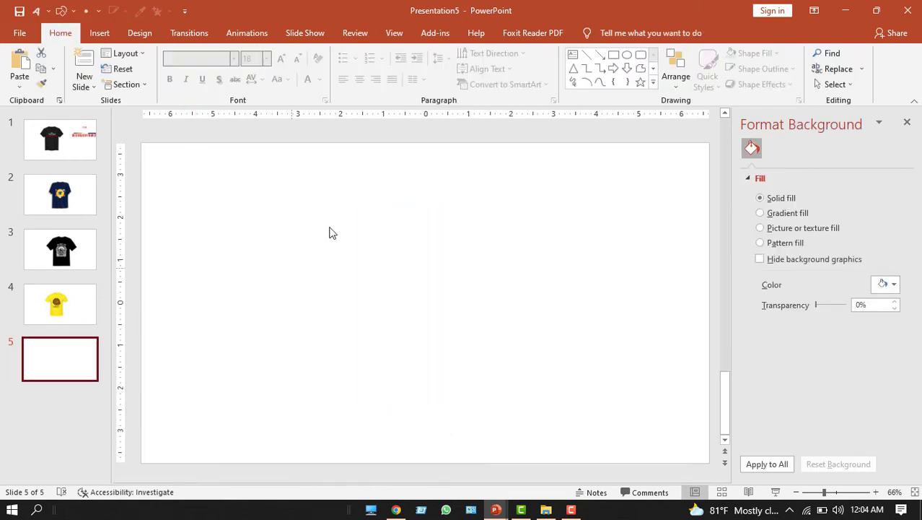
{"action": "left_click", "coordinate": [99, 32]}
{"action": "left_click", "coordinate": [100, 69]}
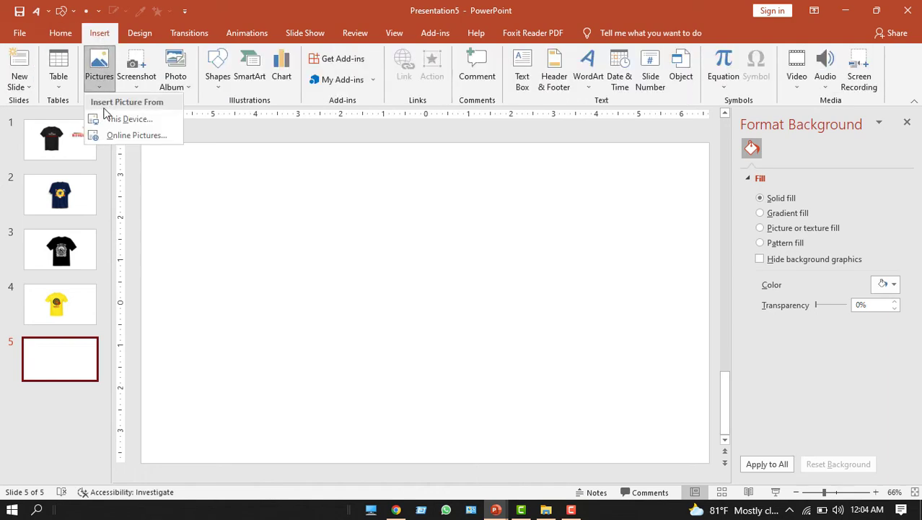
{"action": "left_click", "coordinate": [108, 120]}
{"action": "scroll", "coordinate": [66, 238], "scroll_direction": "down", "scroll_amount": 2}
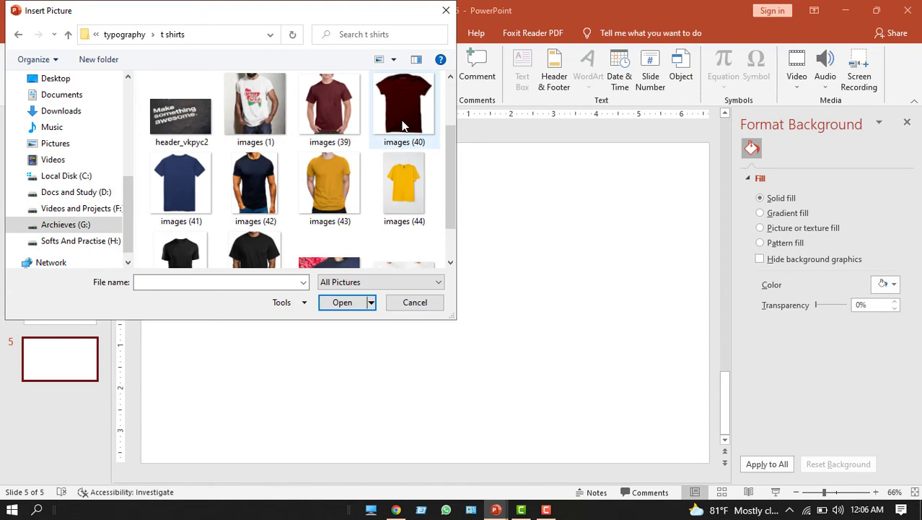
{"action": "left_click", "coordinate": [403, 126]}
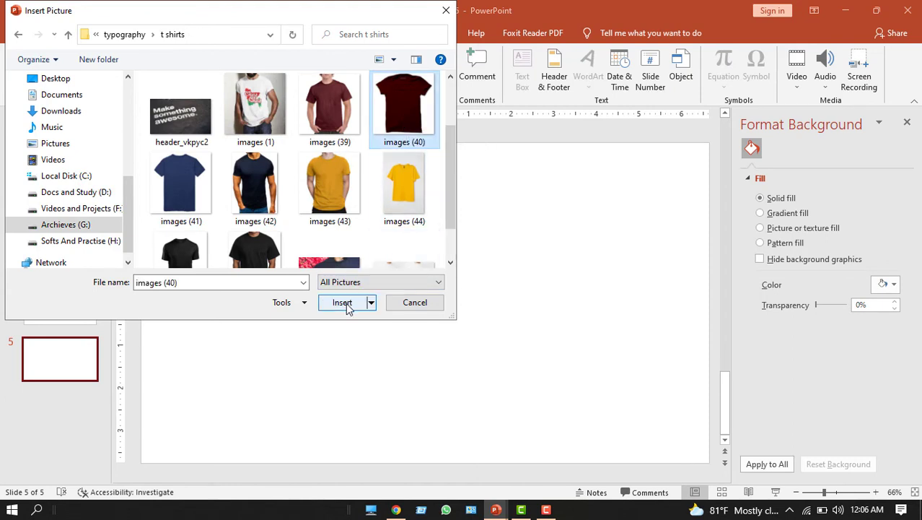
{"action": "left_click", "coordinate": [346, 304]}
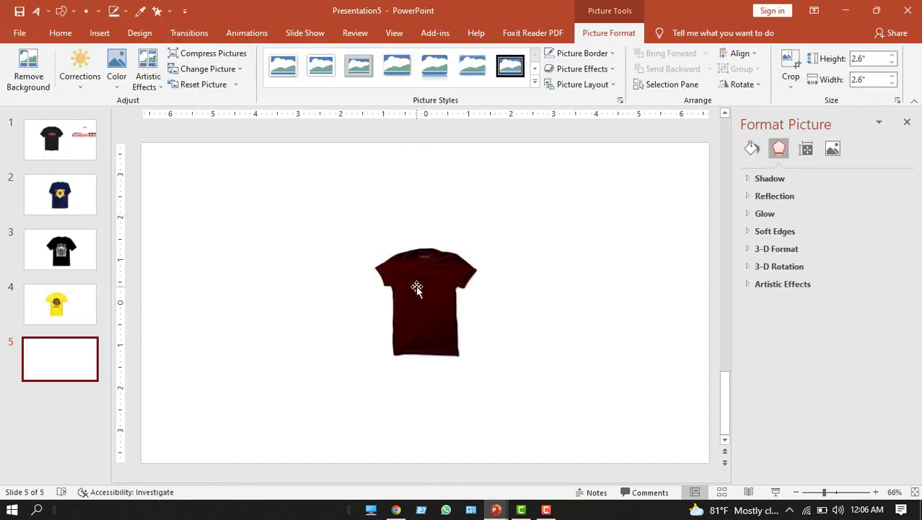
{"action": "left_click_drag", "start_coordinate": [369, 358], "coordinate": [390, 301]}
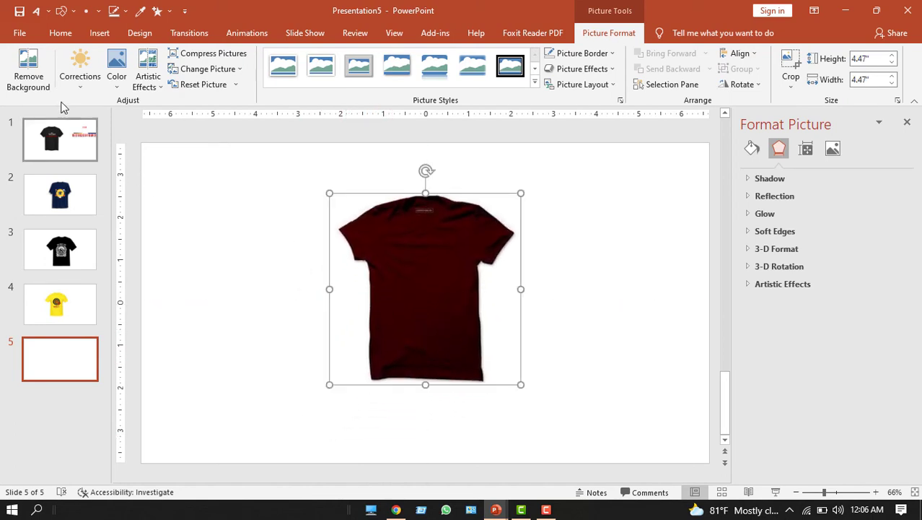
Open the Insert Picture dialog again to choose another image from this computer
{"action": "left_click", "coordinate": [100, 32]}
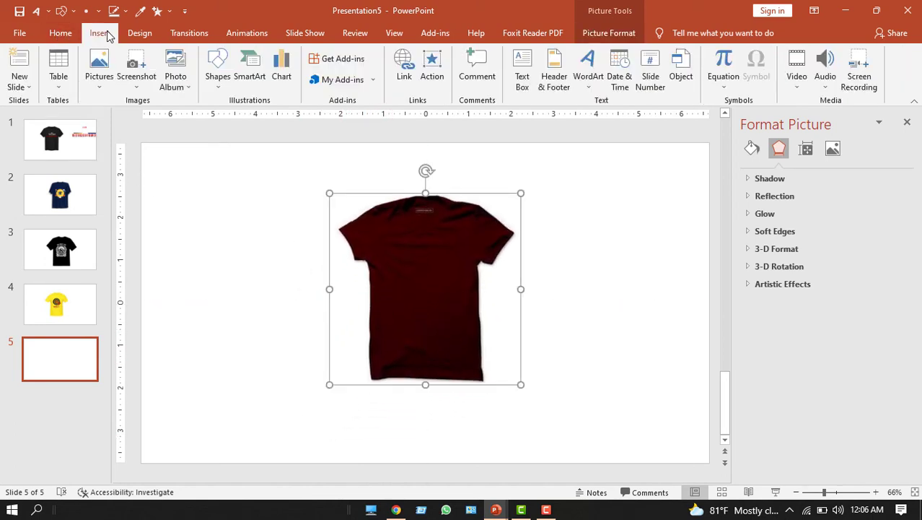
{"action": "left_click", "coordinate": [99, 72]}
{"action": "left_click", "coordinate": [121, 118]}
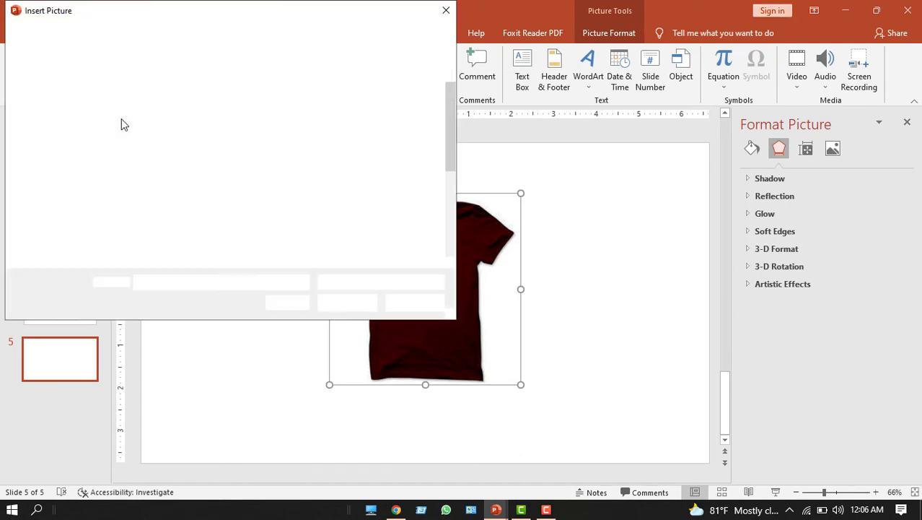
Insert the PngItem_334320 Avengers logo and shrink it to 1.5" by 1.33" on the maroon shirt's chest
{"action": "scroll", "coordinate": [217, 183], "scroll_direction": "down", "scroll_amount": 1}
{"action": "scroll", "coordinate": [217, 184], "scroll_direction": "down", "scroll_amount": 1}
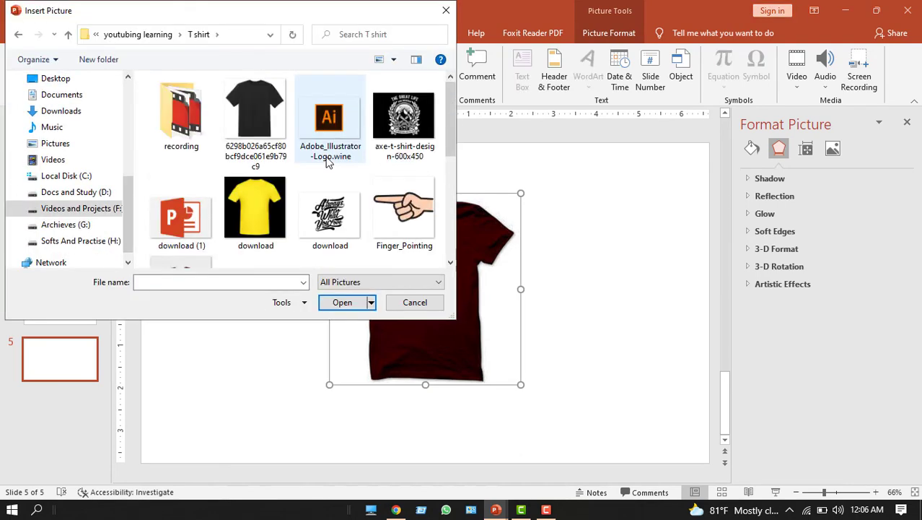
{"action": "scroll", "coordinate": [324, 176], "scroll_direction": "down", "scroll_amount": 3}
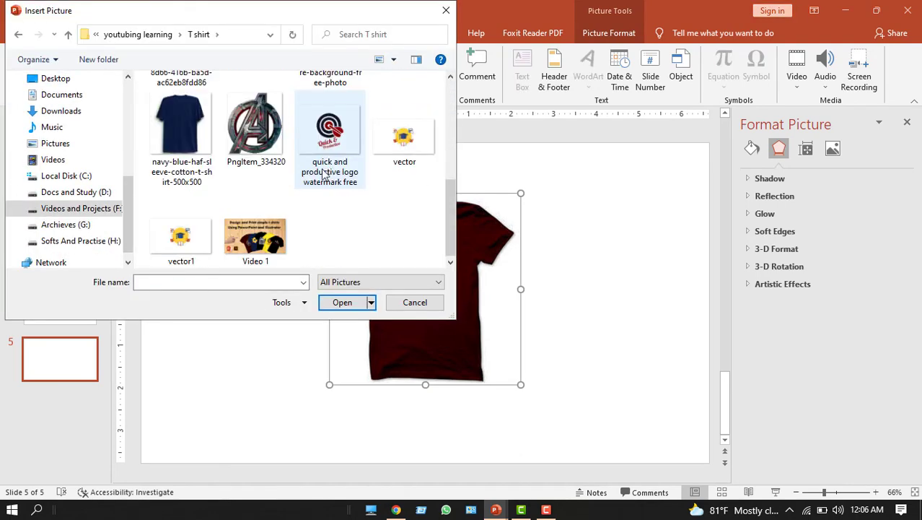
{"action": "left_click", "coordinate": [260, 152]}
{"action": "left_click", "coordinate": [353, 307]}
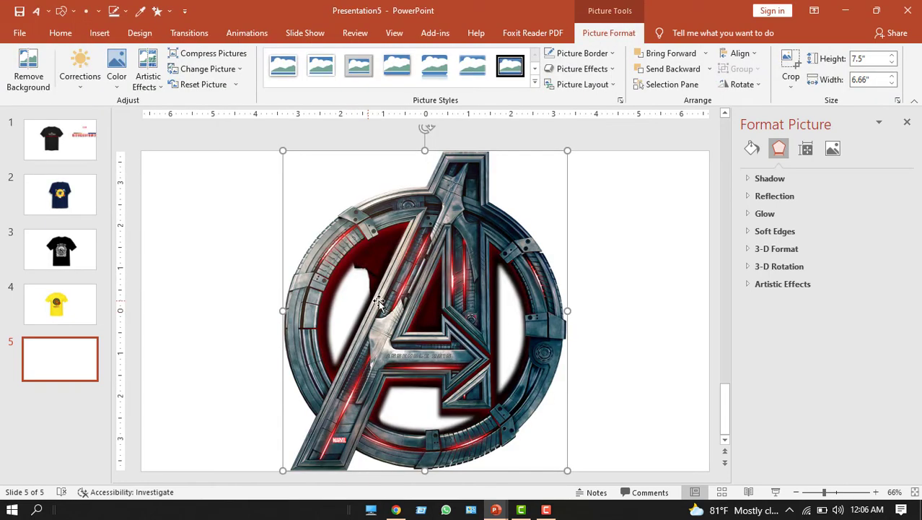
{"action": "left_click_drag", "start_coordinate": [568, 152], "coordinate": [434, 288]}
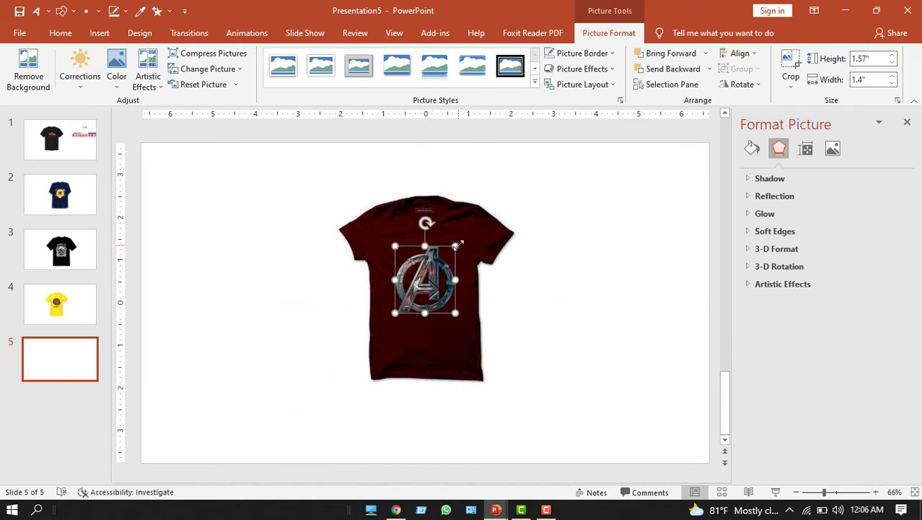
{"action": "mouse_move", "coordinate": [456, 246]}
{"action": "left_mouse_down"}
{"action": "mouse_move", "coordinate": [448, 253]}
{"action": "mouse_move", "coordinate": [452, 244]}
{"action": "left_mouse_up"}
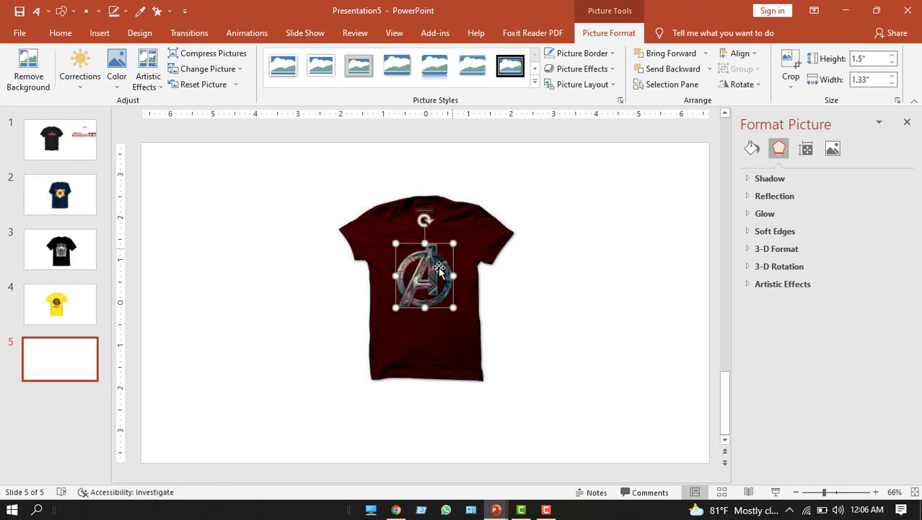
Review slides 4, 5 and 1, finishing on slide 3 with The Great Life shirt
{"action": "left_click", "coordinate": [225, 343]}
{"action": "left_click", "coordinate": [85, 318]}
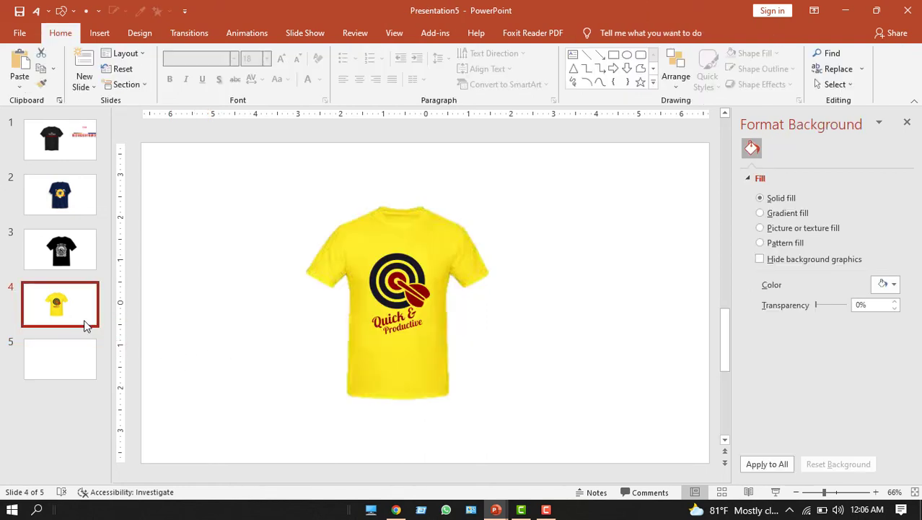
{"action": "left_click", "coordinate": [66, 344]}
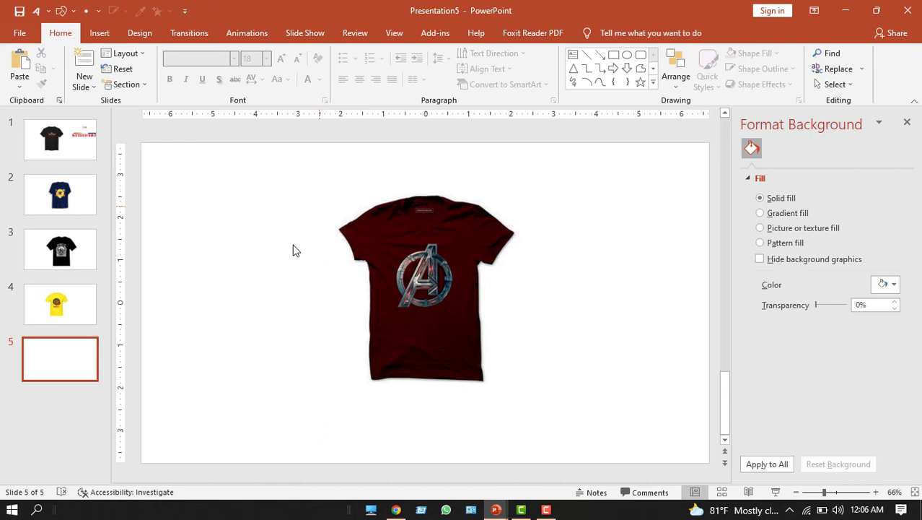
{"action": "left_click", "coordinate": [93, 146]}
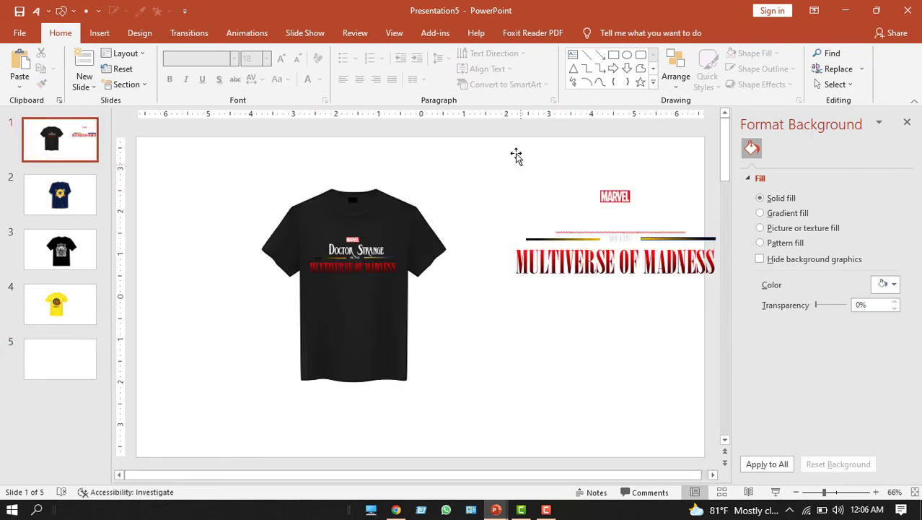
{"action": "left_click", "coordinate": [38, 251]}
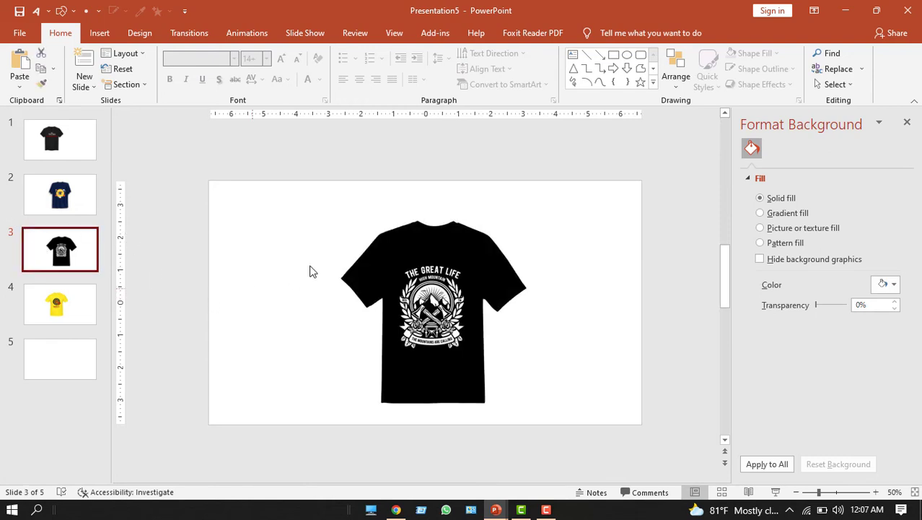
Export Presentation5 as PNG Portable Network Graphics into the T shirt folder, saving all slides
{"action": "left_click", "coordinate": [30, 33]}
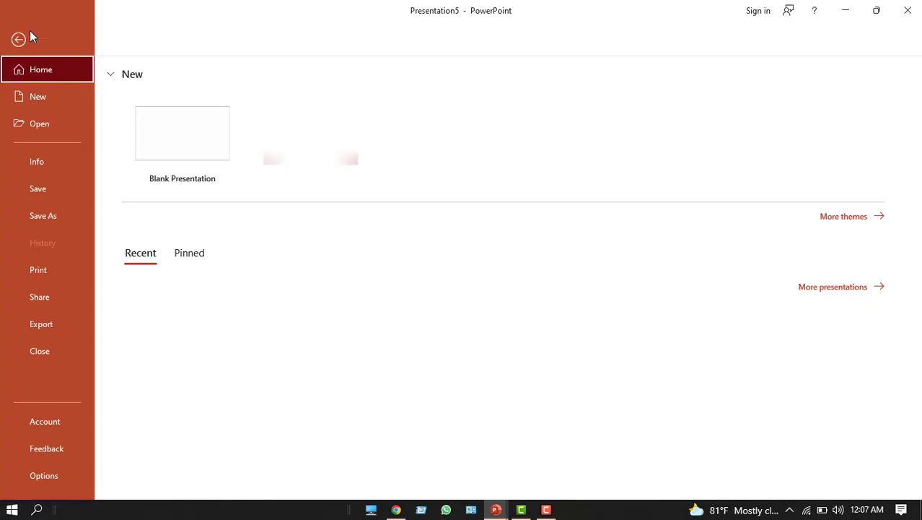
{"action": "left_click", "coordinate": [14, 332]}
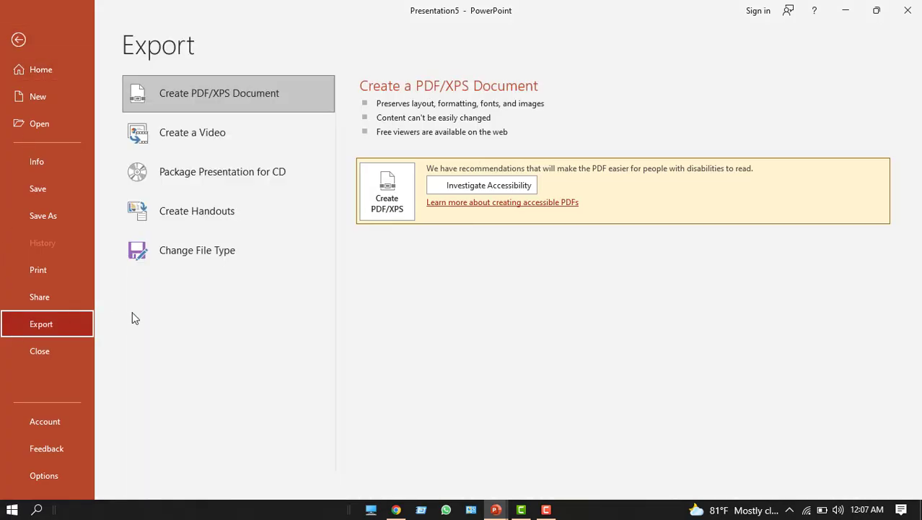
{"action": "left_click", "coordinate": [225, 259]}
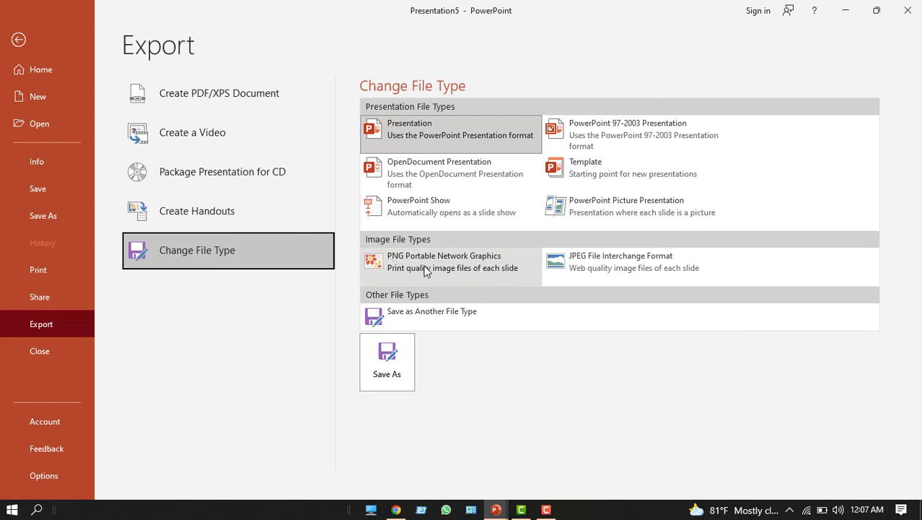
{"action": "left_click", "coordinate": [418, 268]}
{"action": "left_click", "coordinate": [389, 373]}
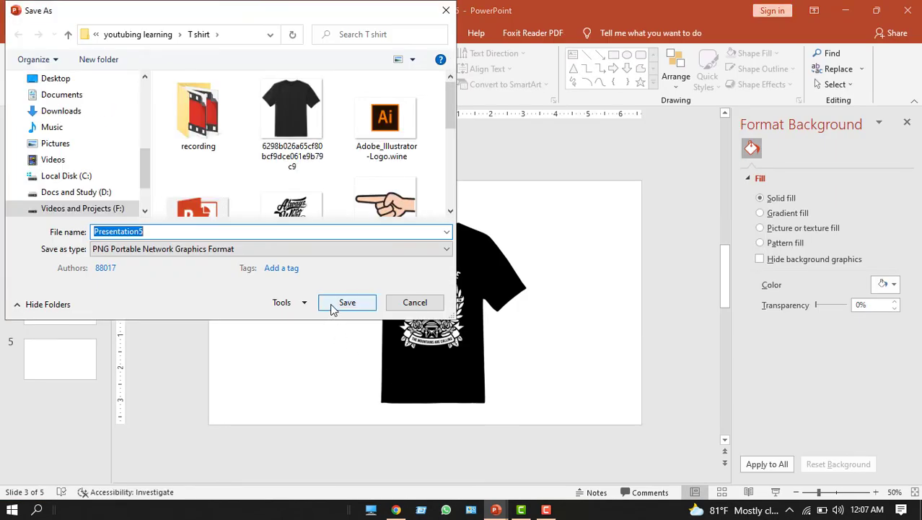
{"action": "left_click", "coordinate": [333, 308]}
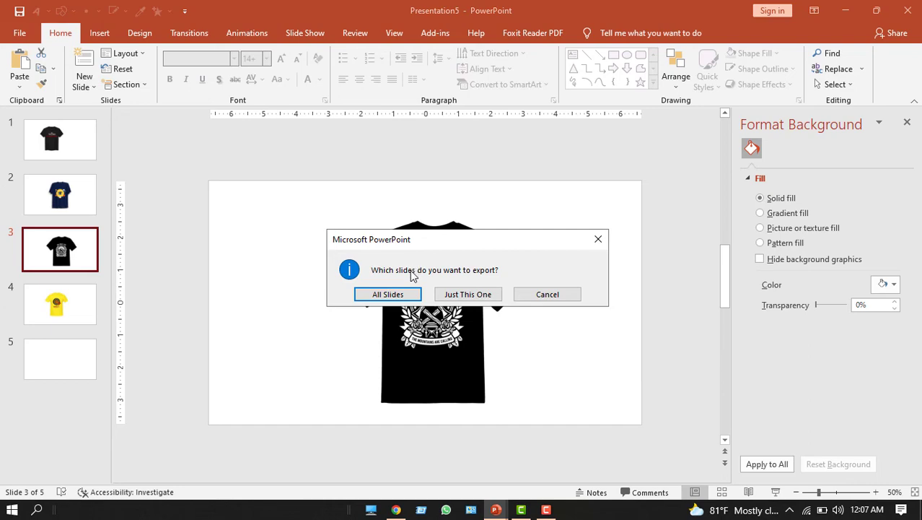
{"action": "left_click", "coordinate": [397, 295]}
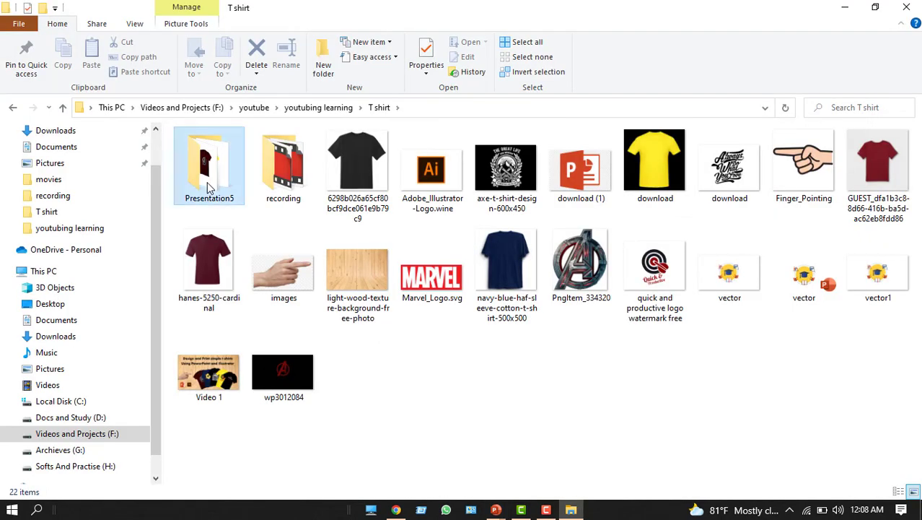
Open the Presentation5 folder and check the five exported slide PNGs
{"action": "double_click", "coordinate": [209, 186]}
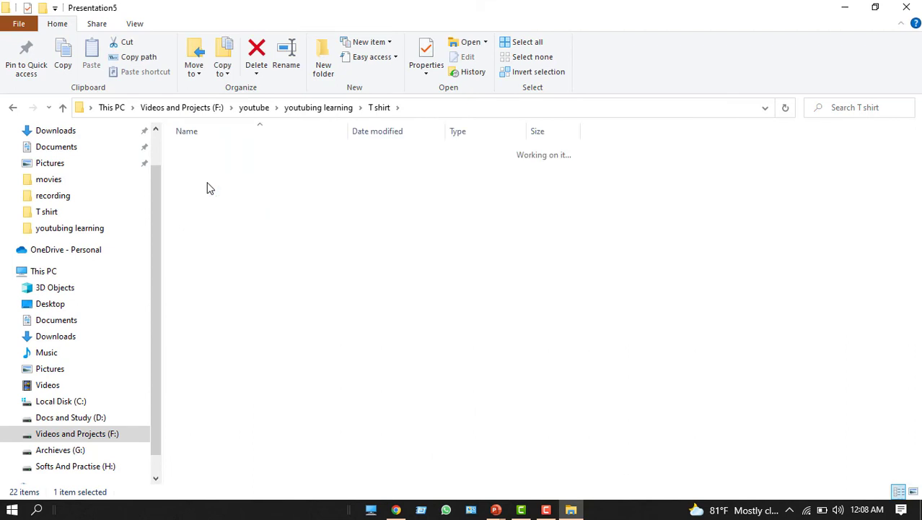
{"action": "left_click_drag", "start_coordinate": [576, 251], "coordinate": [160, 135]}
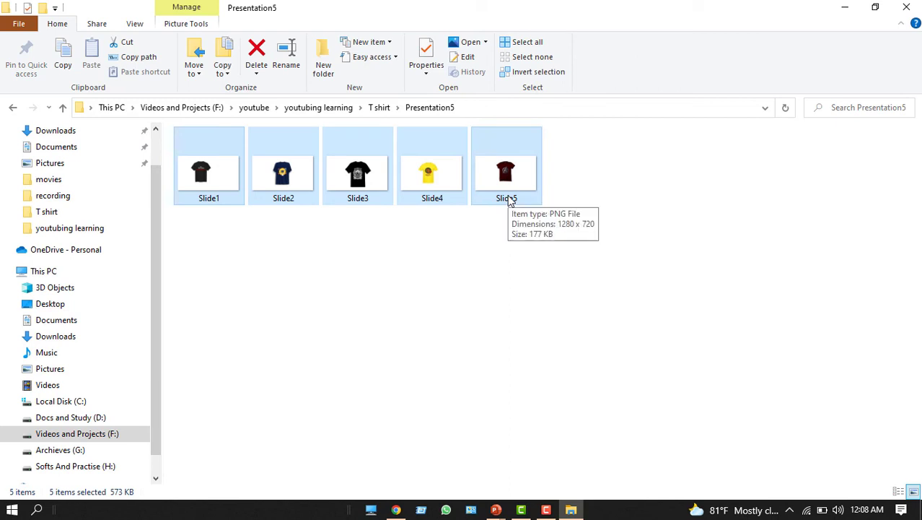
{"action": "left_click", "coordinate": [652, 140]}
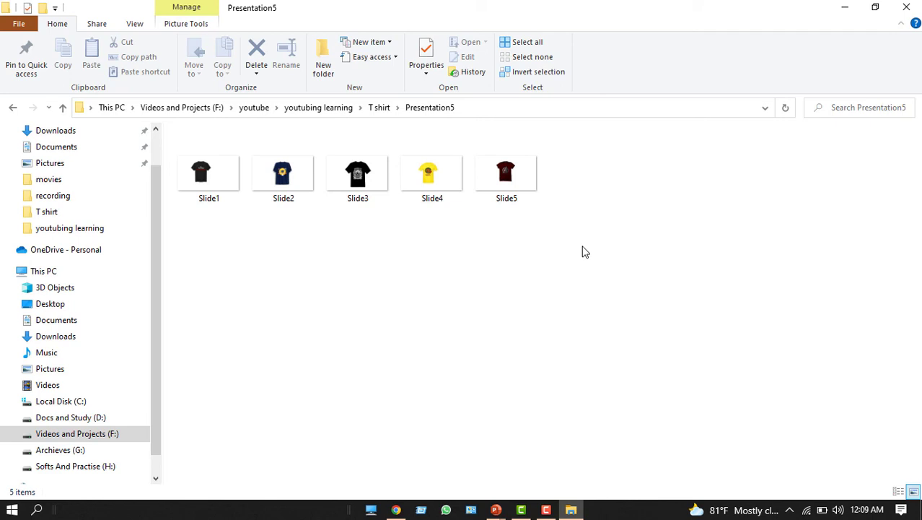
Move the Explorer window aside and launch Adobe Illustrator from its desktop shortcut
{"action": "mouse_move", "coordinate": [582, 229]}
{"action": "left_mouse_down"}
{"action": "mouse_move", "coordinate": [503, 237]}
{"action": "mouse_move", "coordinate": [583, 227]}
{"action": "left_mouse_up"}
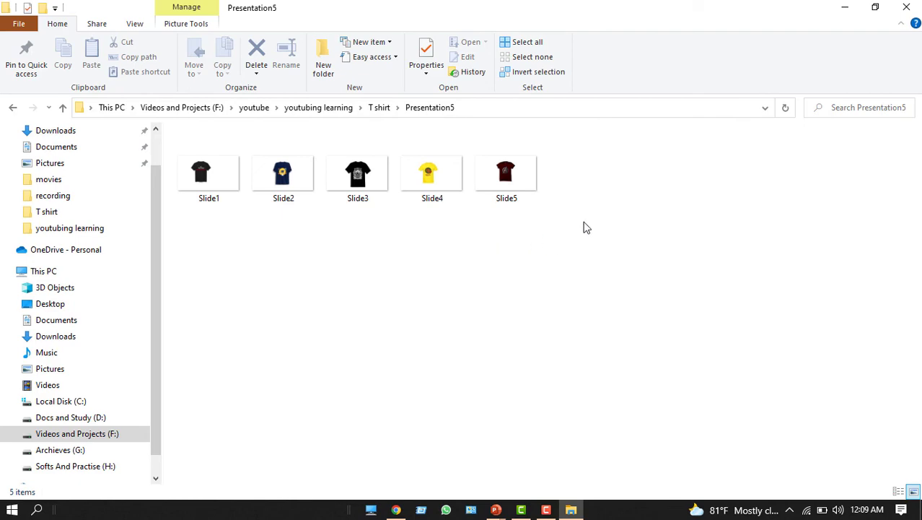
{"action": "left_click", "coordinate": [886, 6]}
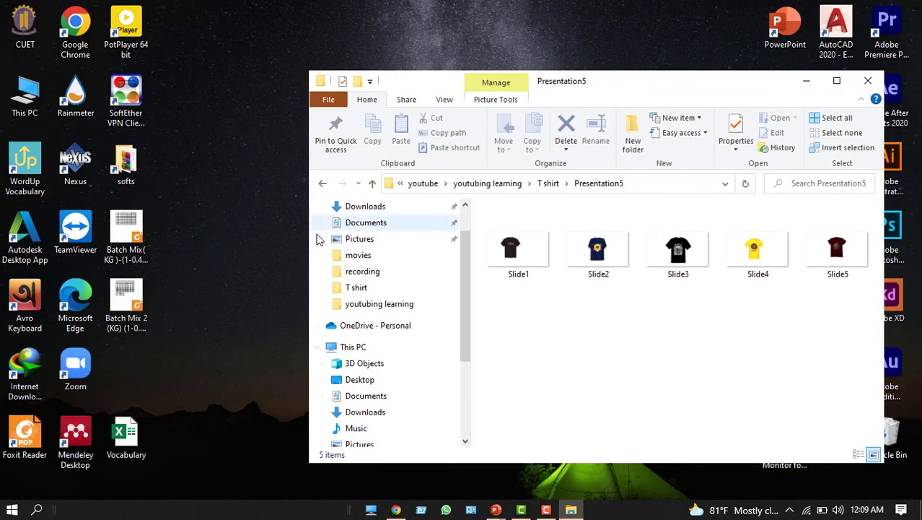
{"action": "left_click_drag", "start_coordinate": [630, 86], "coordinate": [529, 66]}
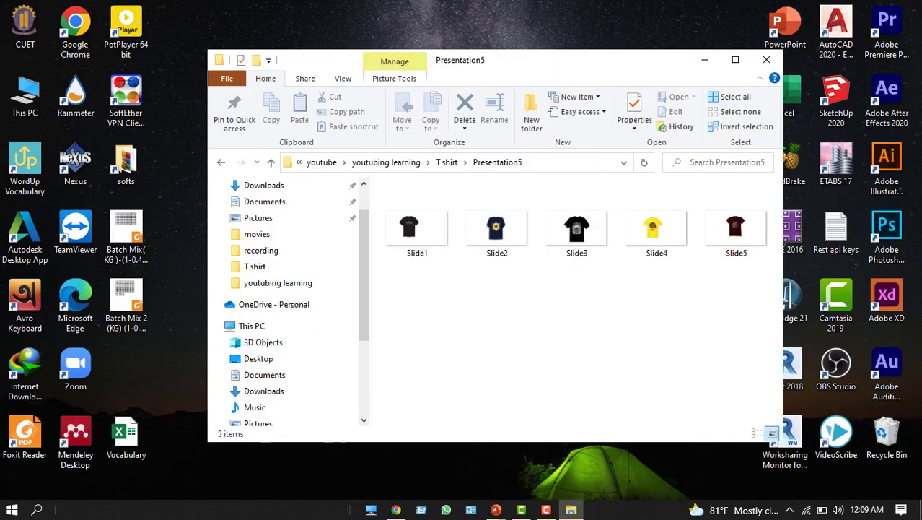
{"action": "left_click", "coordinate": [874, 168]}
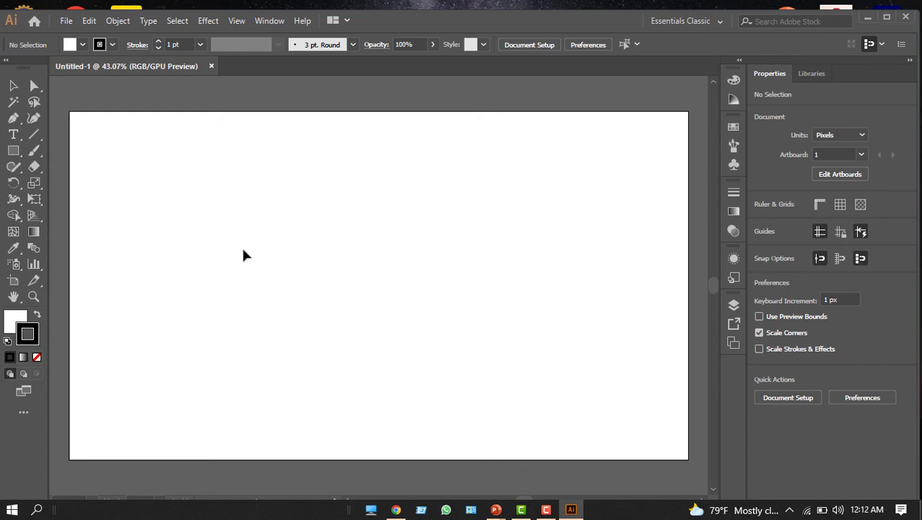
Place Slide3.PNG from the Presentation5 folder onto the Untitled-1 artboard as a linked image
{"action": "left_click", "coordinate": [66, 21]}
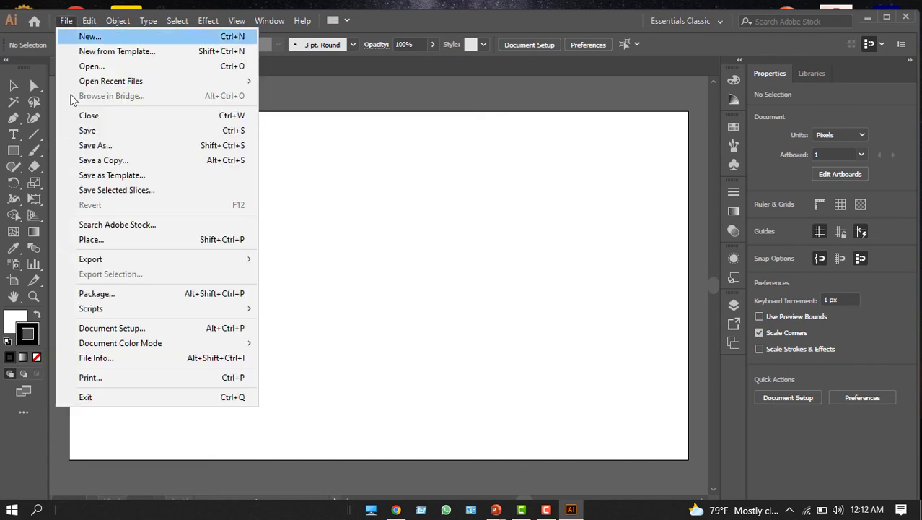
{"action": "left_click", "coordinate": [91, 240]}
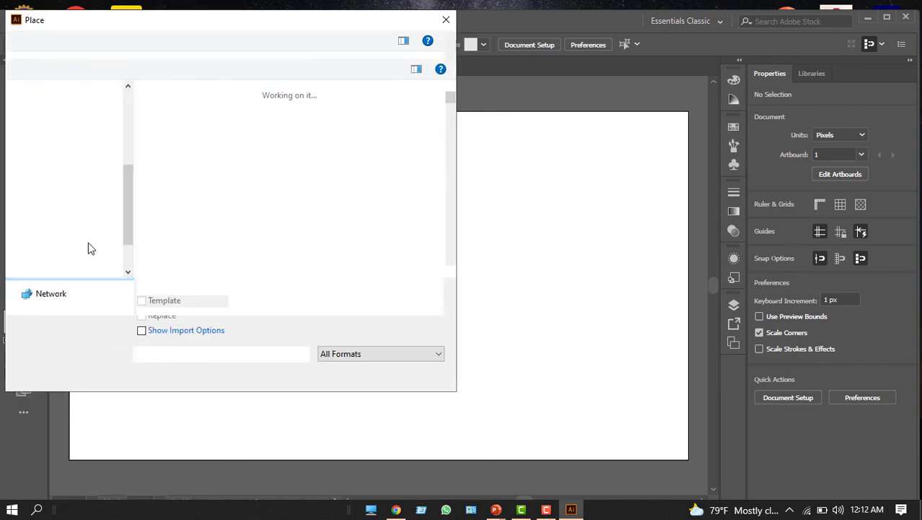
{"action": "double_click", "coordinate": [175, 162]}
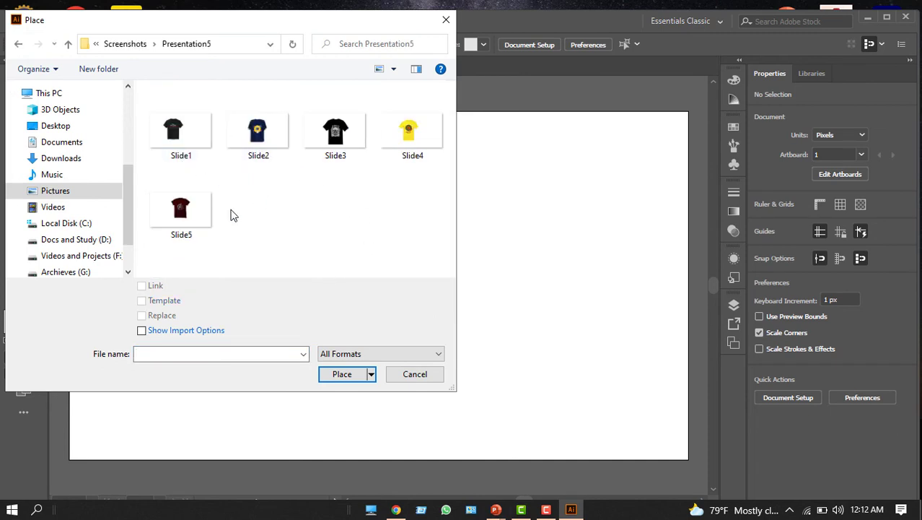
{"action": "left_click", "coordinate": [323, 161]}
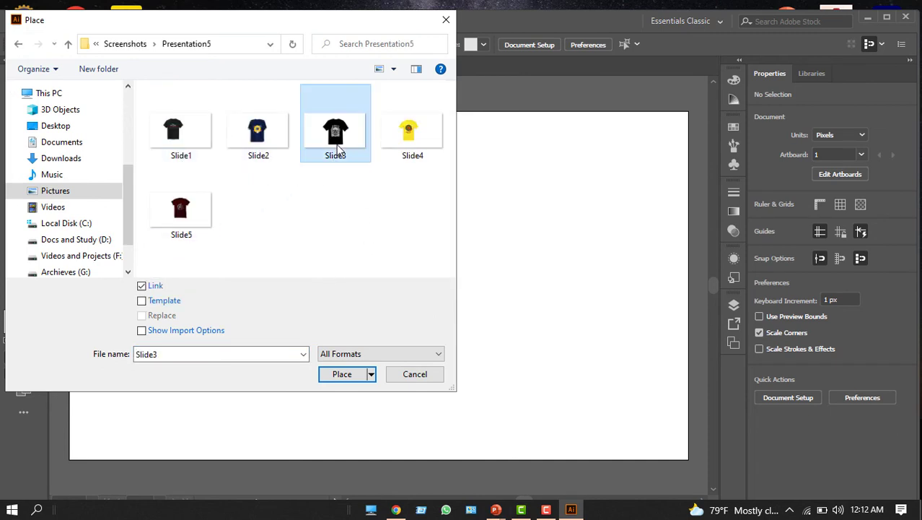
{"action": "left_click", "coordinate": [350, 374]}
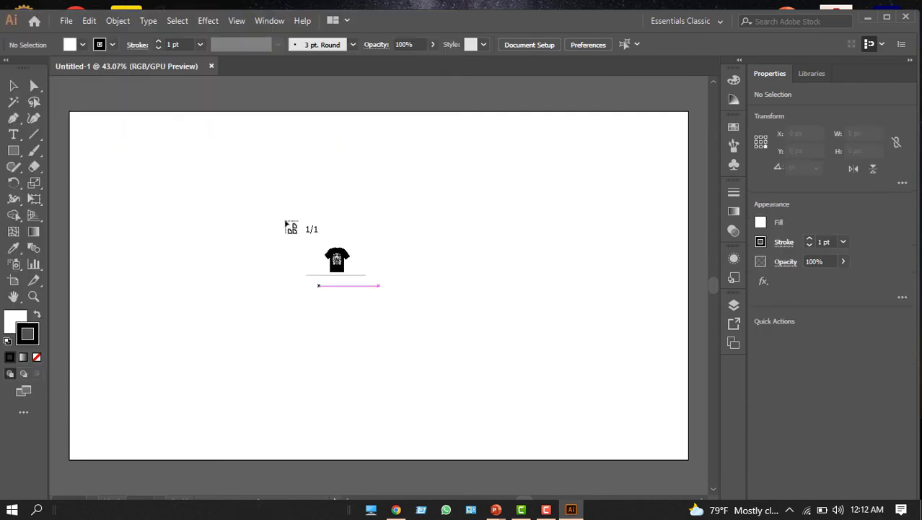
{"action": "left_click", "coordinate": [244, 185]}
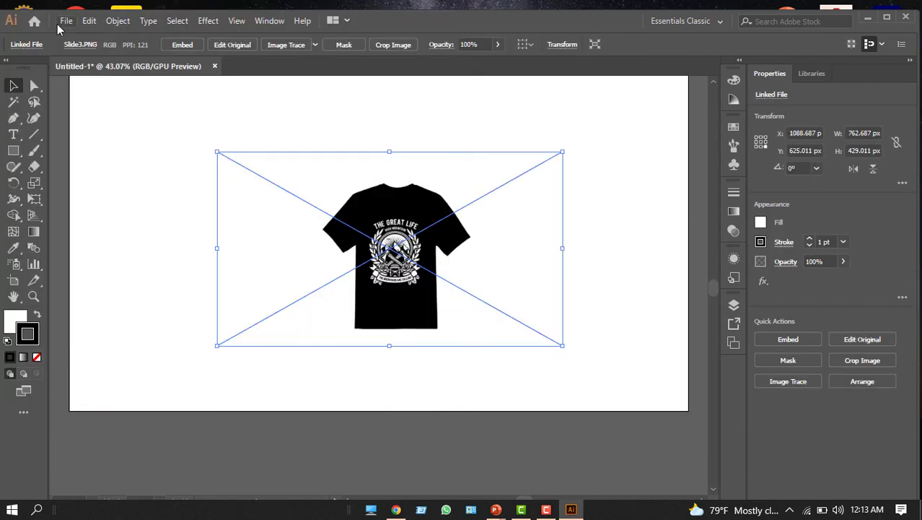
Save the document as Untitled-1 on the Archieves (G:) drive
{"action": "left_click", "coordinate": [65, 21]}
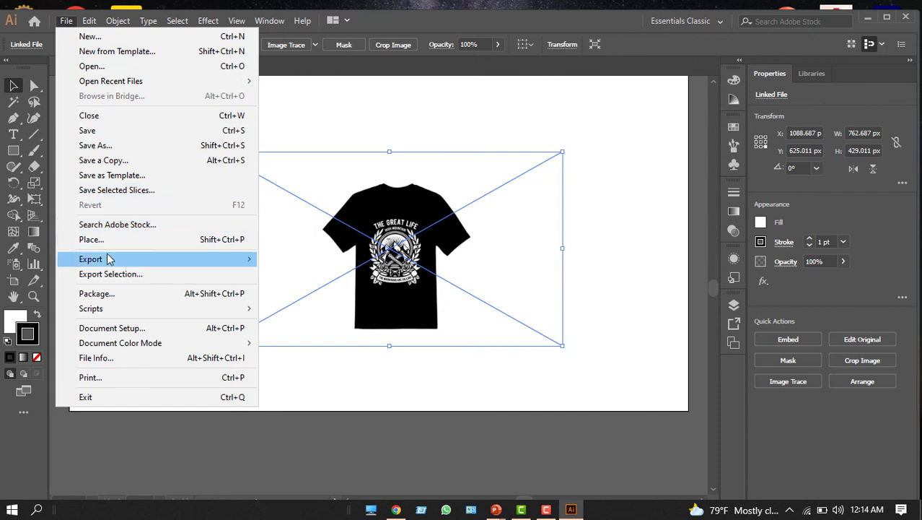
{"action": "left_click", "coordinate": [113, 152]}
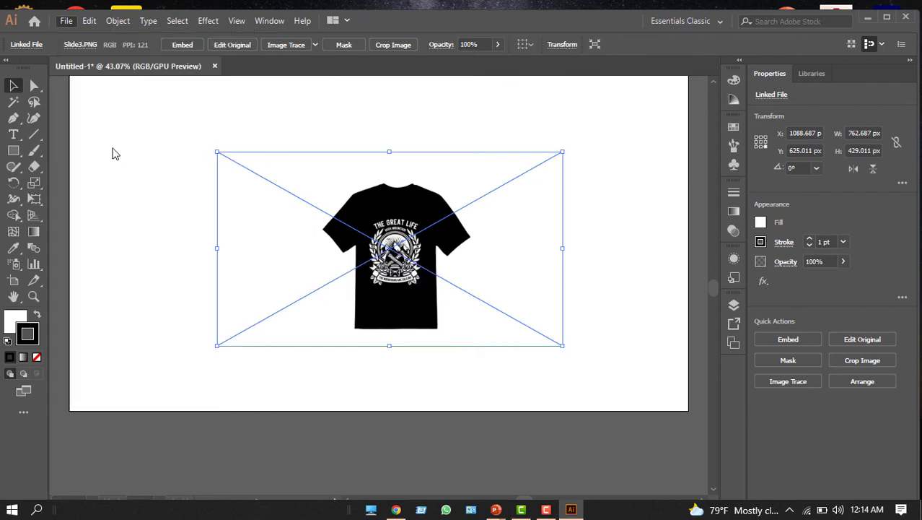
{"action": "scroll", "coordinate": [113, 181], "scroll_direction": "down", "scroll_amount": 1}
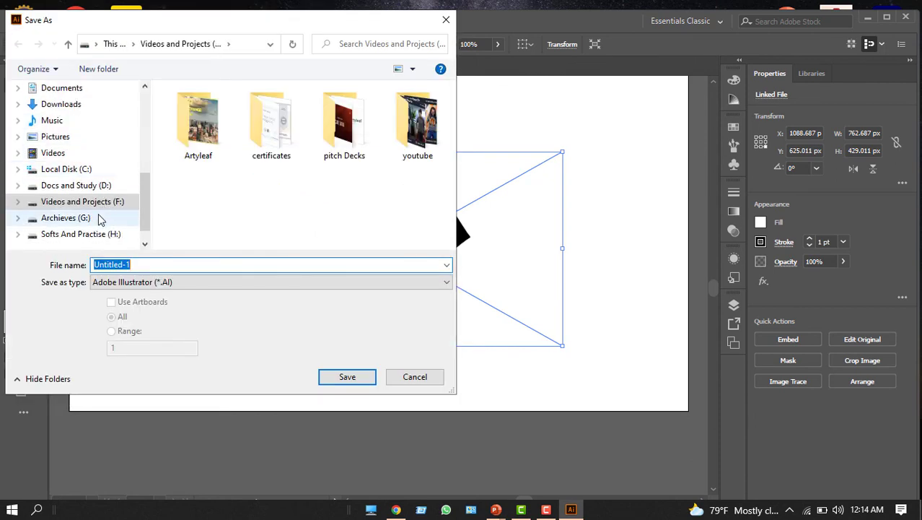
{"action": "left_click", "coordinate": [99, 219]}
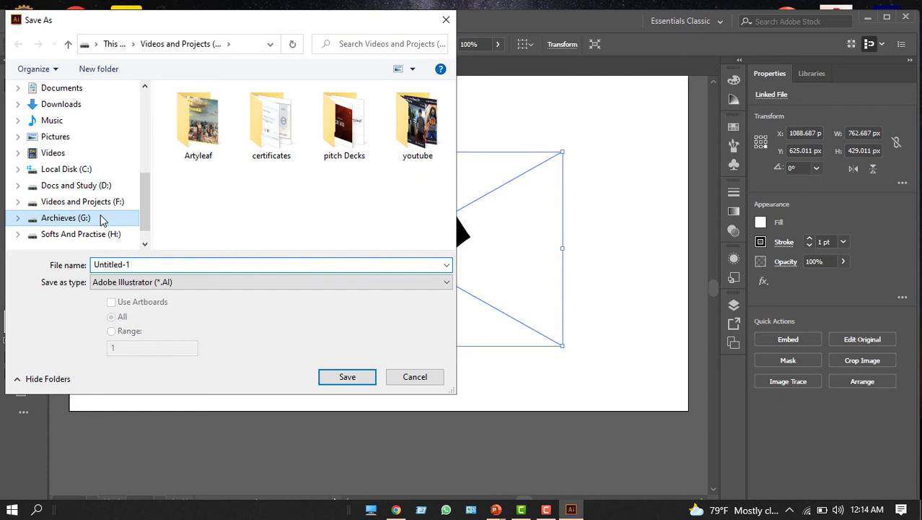
{"action": "left_click", "coordinate": [343, 379]}
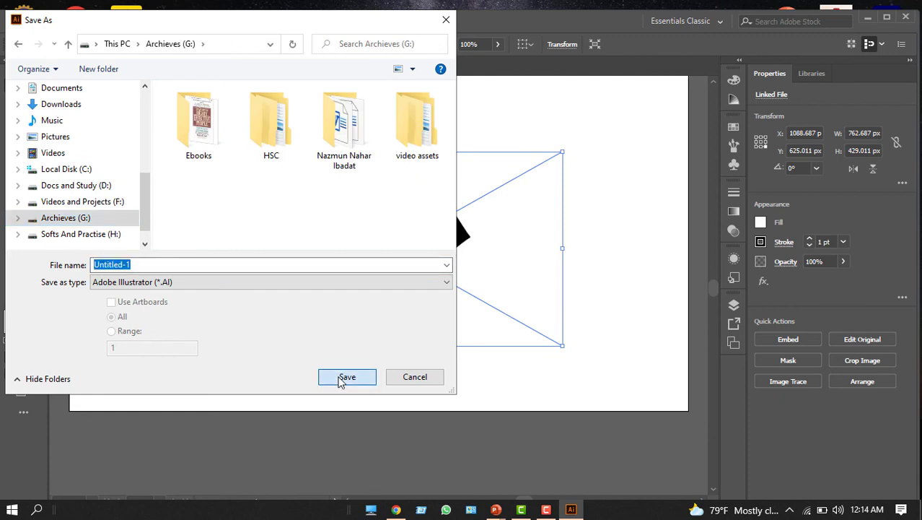
{"action": "left_click", "coordinate": [342, 379]}
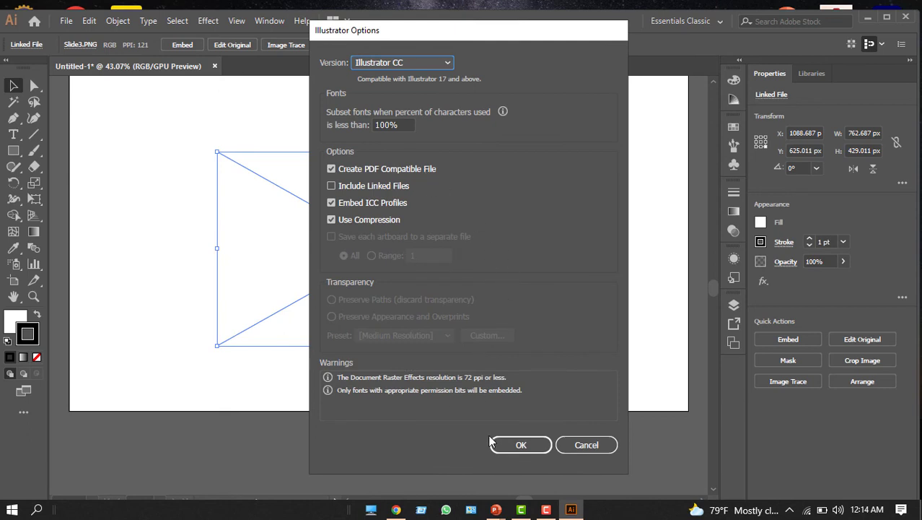
Choose Illustrator CS3 compatibility in the save options, then minimize Illustrator
{"action": "left_click", "coordinate": [447, 64]}
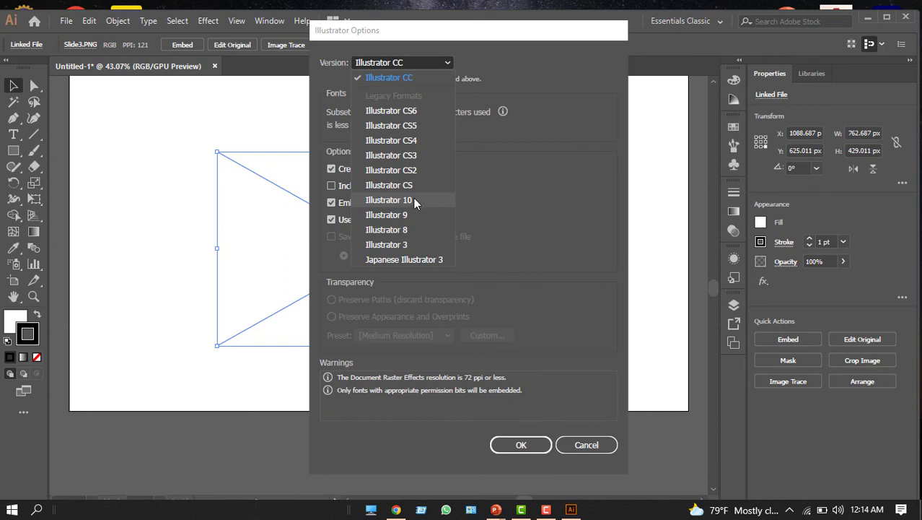
{"action": "left_click", "coordinate": [418, 156]}
{"action": "left_click", "coordinate": [517, 428]}
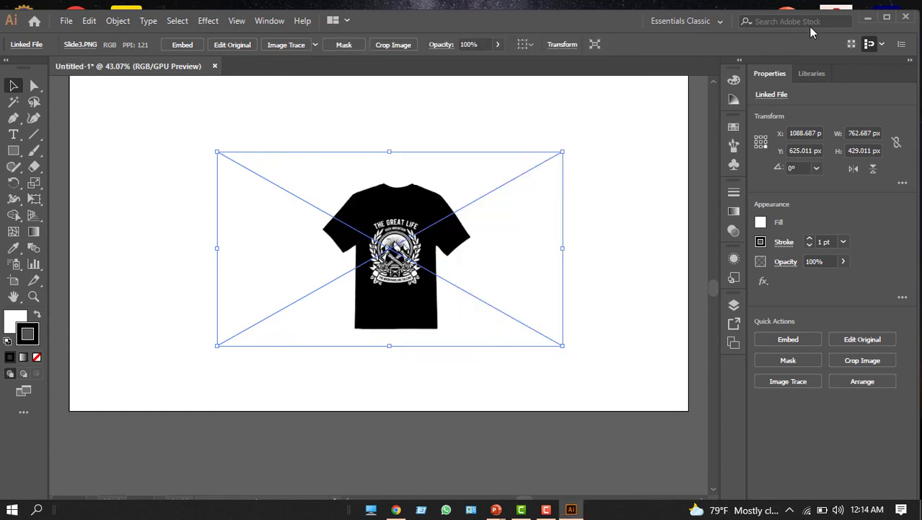
{"action": "left_click", "coordinate": [866, 18]}
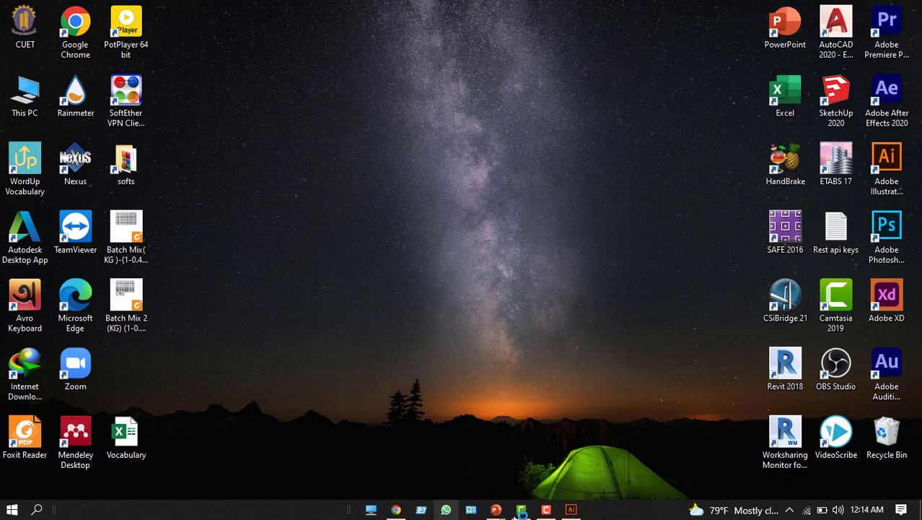
Check in File Explorer that the 344 KB Untitled-1 Illustrator file is on Archieves (G:)
{"action": "left_click", "coordinate": [371, 510]}
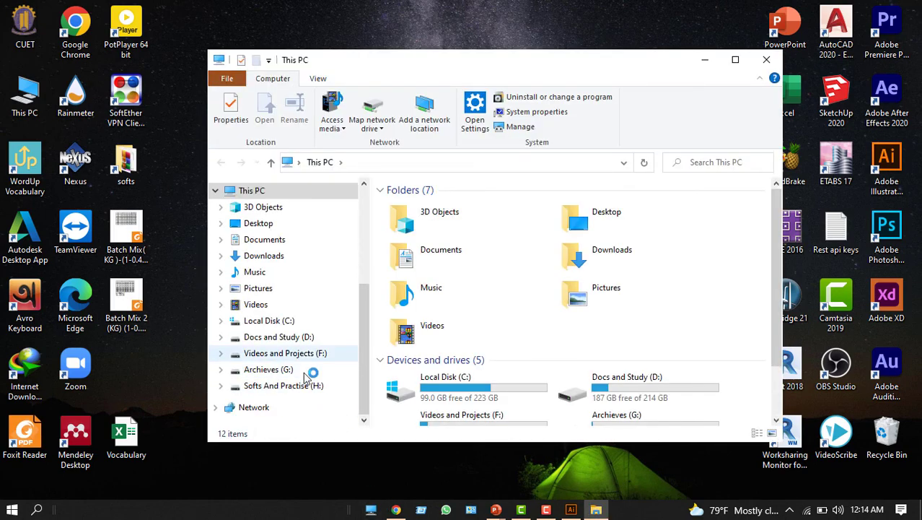
{"action": "left_click", "coordinate": [307, 370]}
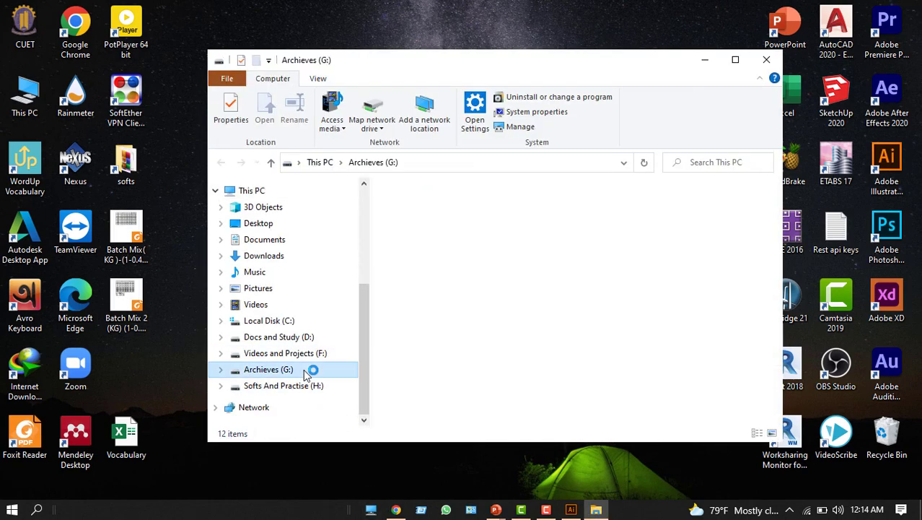
{"action": "left_click_drag", "start_coordinate": [441, 279], "coordinate": [424, 266]}
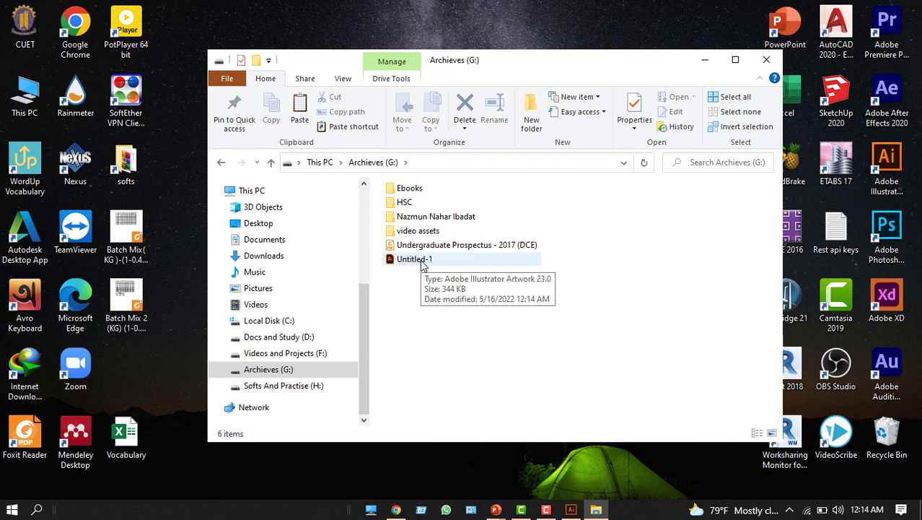
Clear the desktop and switch back to the Video 1 PowerPoint deck's title slide
{"action": "key", "text": "super+d"}
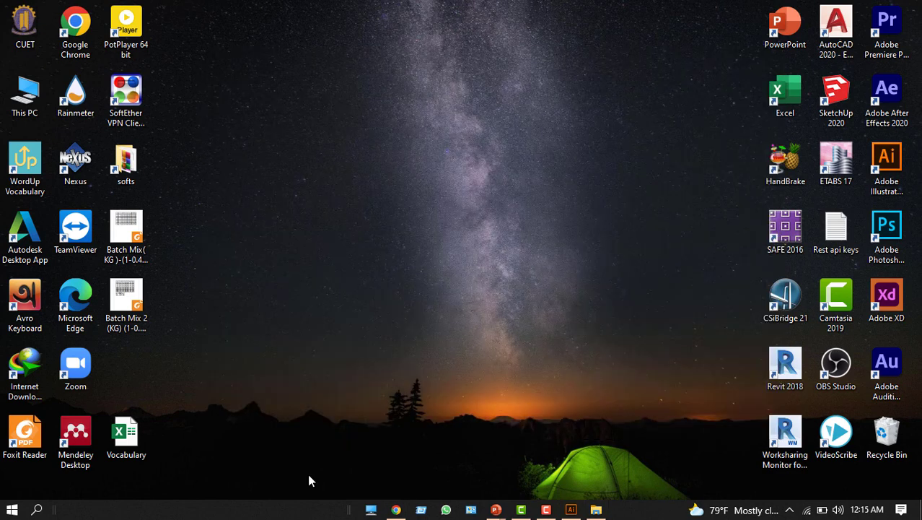
{"action": "left_click", "coordinate": [394, 510]}
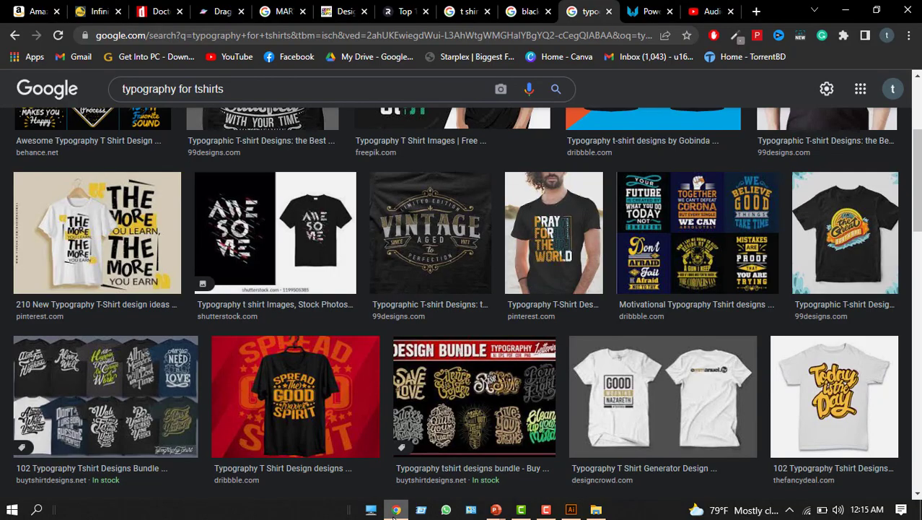
{"action": "left_click", "coordinate": [846, 11]}
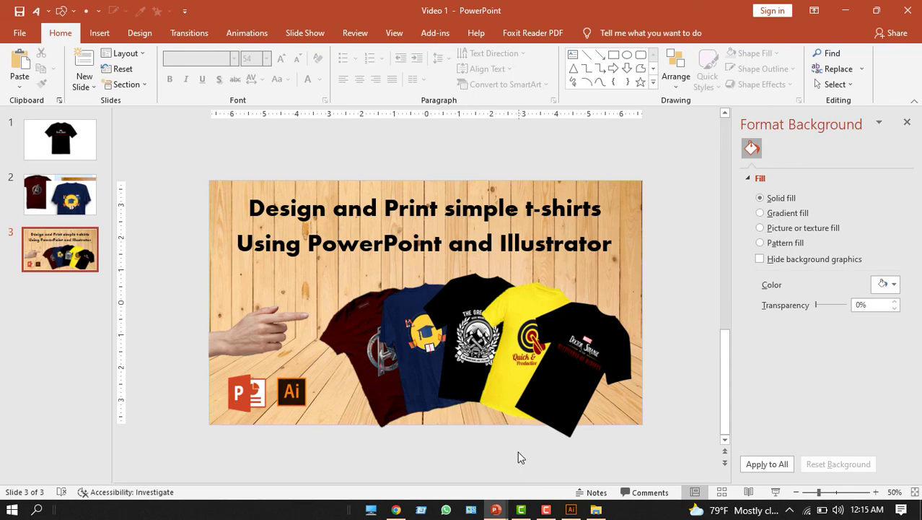